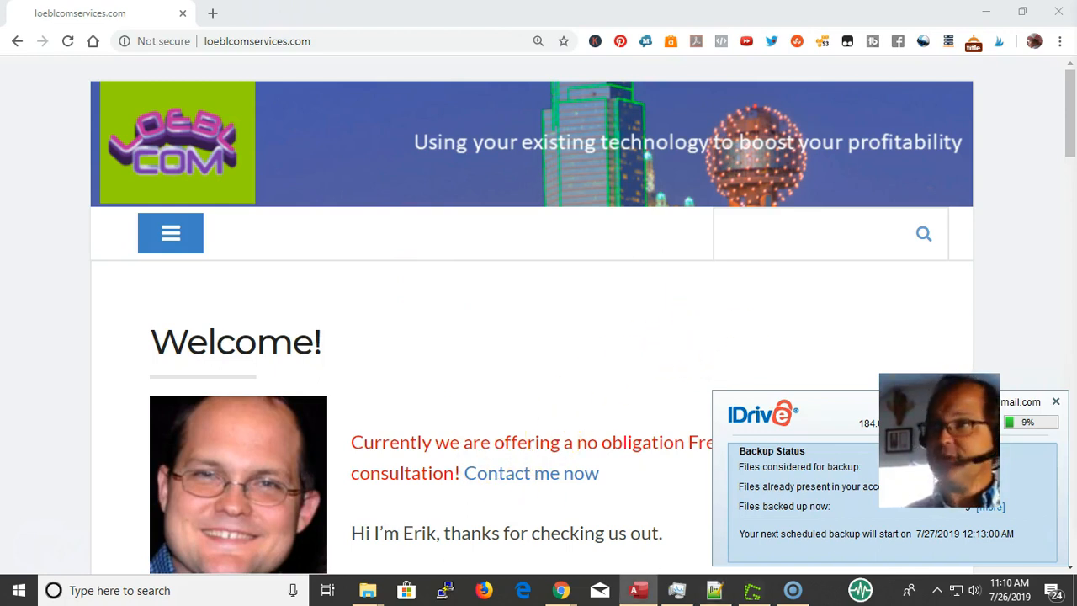
Step: Switch from the browser to the Customers table in Access and collapse the Navigation Pane
left_click_drag(764, 22, 511, 32)
double_click(509, 29)
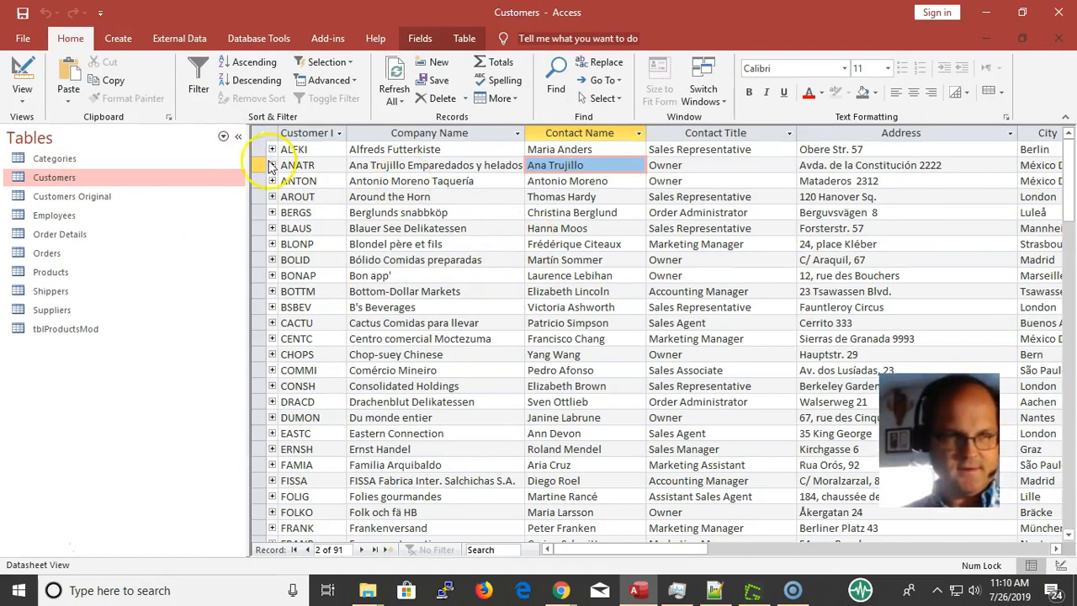
left_click(238, 142)
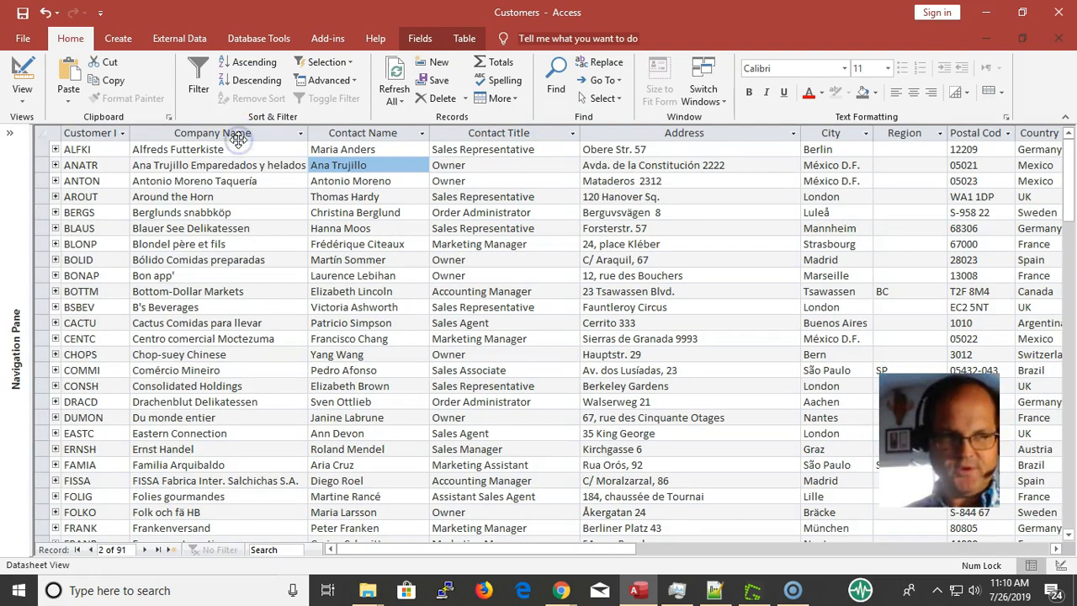
Step: Move through individual cells and records of the Customers datasheet, ending on the Customer ID of the Blauer See Delikatessen record
left_click(399, 217)
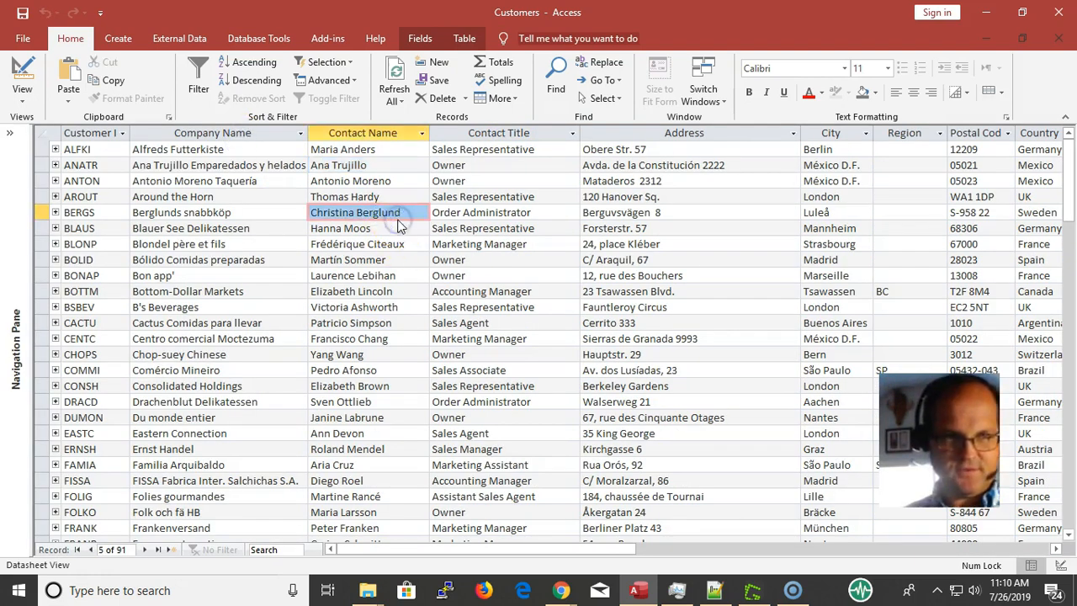
left_click(224, 181)
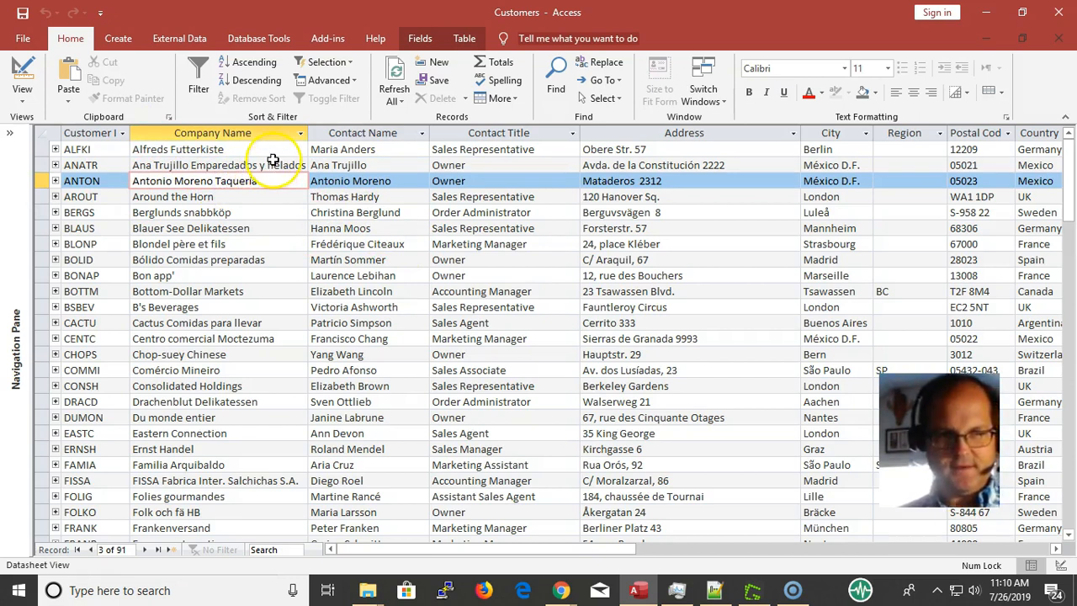
left_click(267, 165)
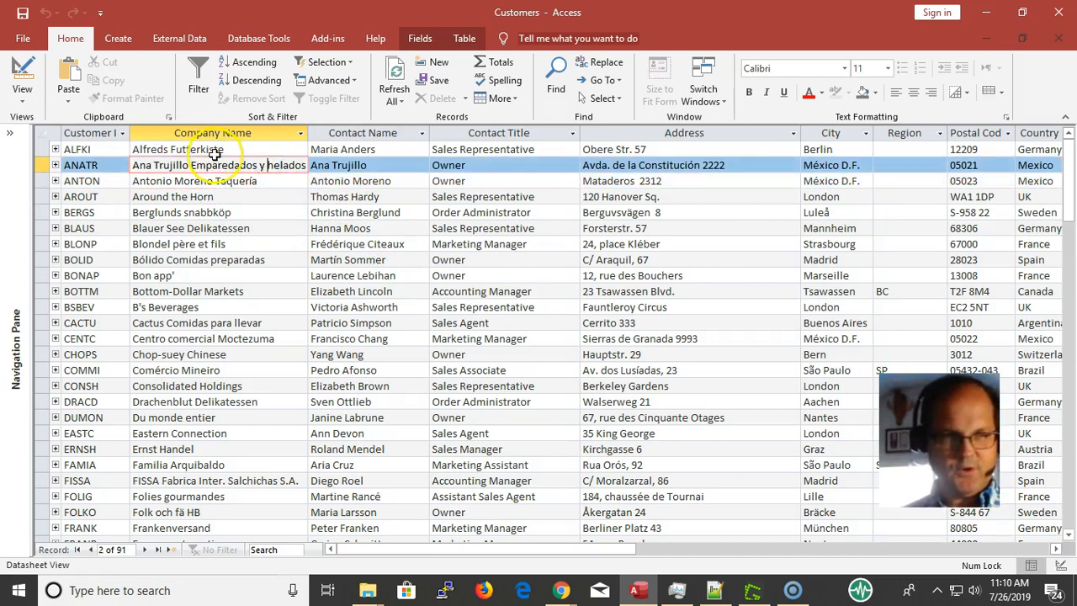
left_click(221, 149)
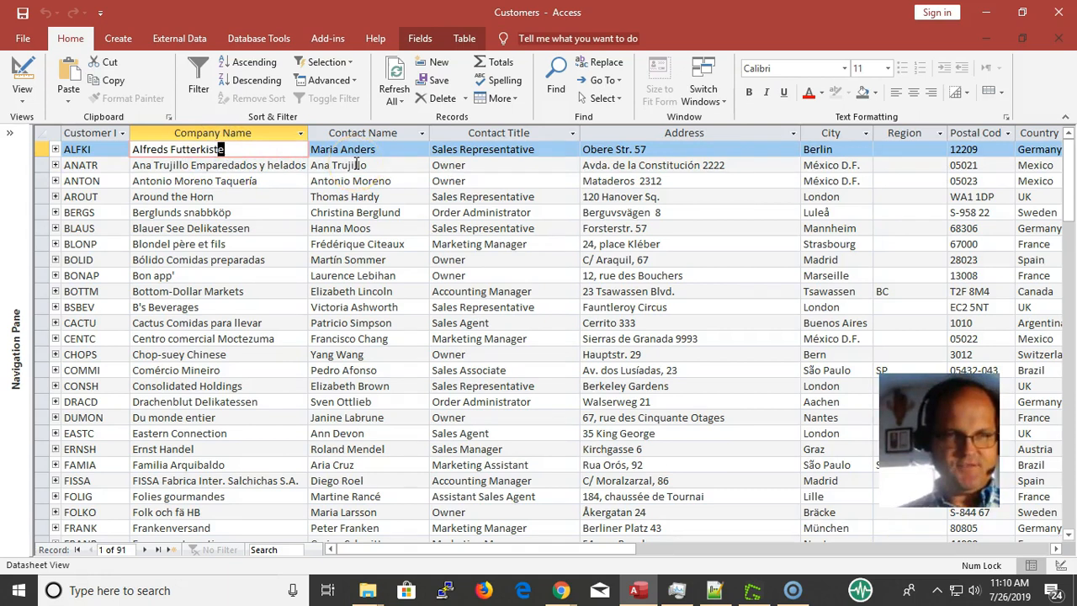
key("Down")
key("Down")
key("Down")
key("Down")
key("Down")
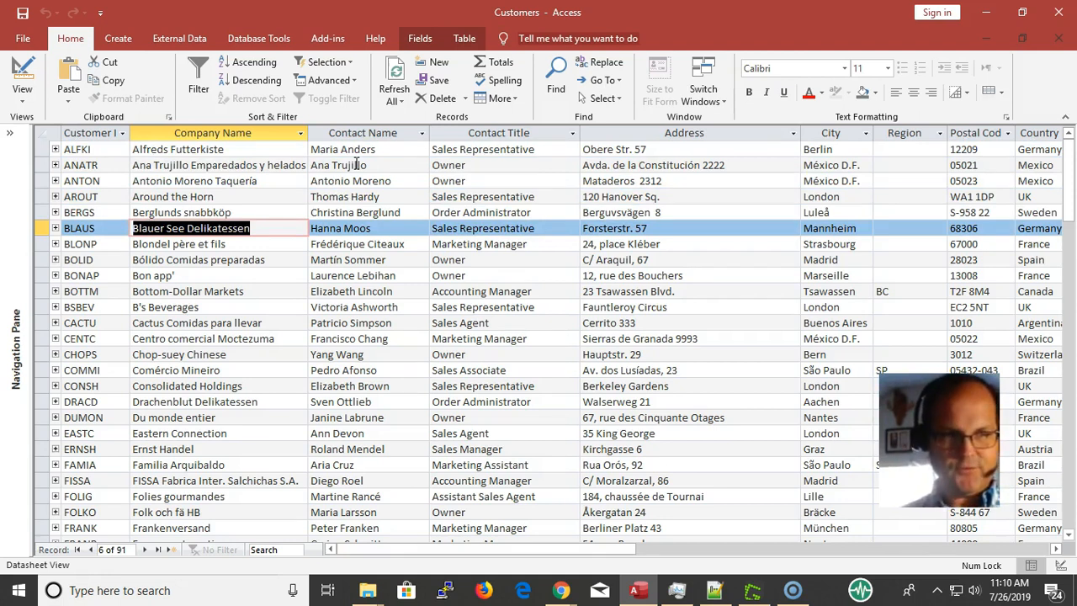
key("Left")
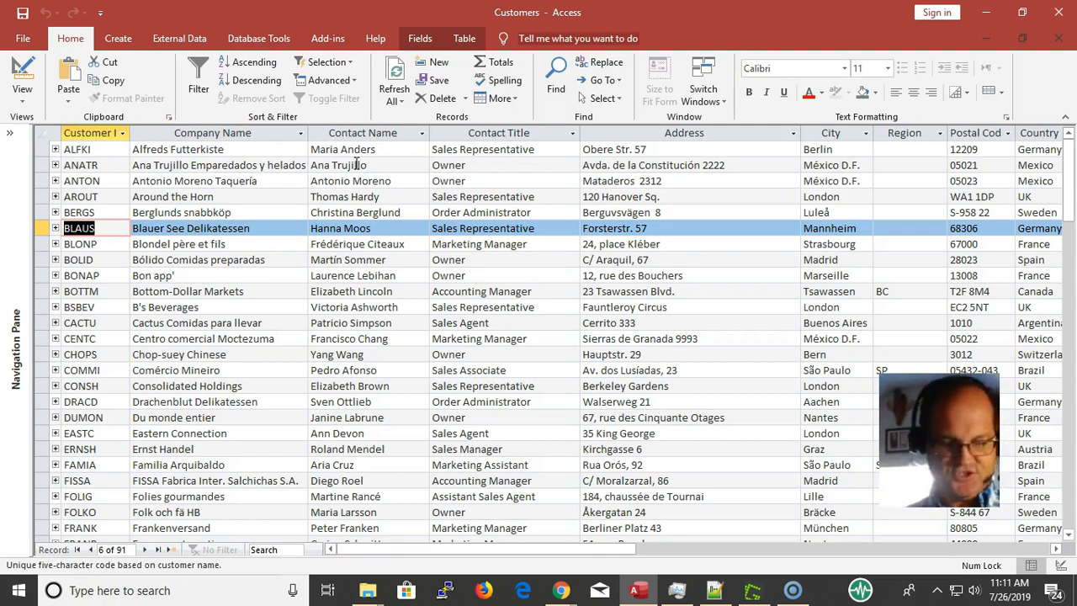
Step: Close the Customers table, reopen it from the table list, and maximize its datasheet with the Navigation Pane collapsed
key("ctrl+w")
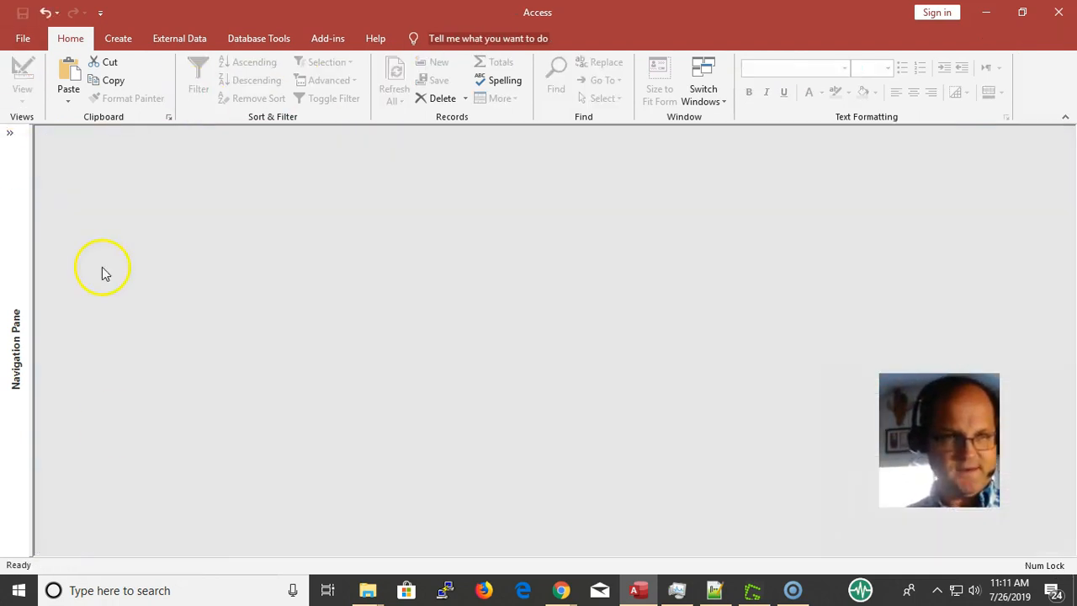
left_click(9, 132)
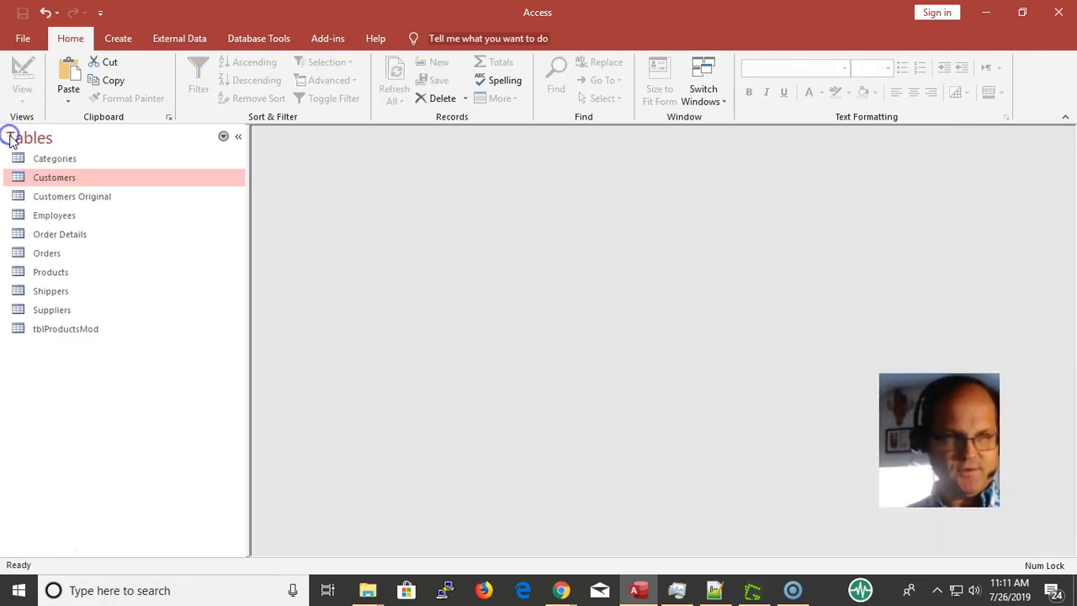
double_click(57, 178)
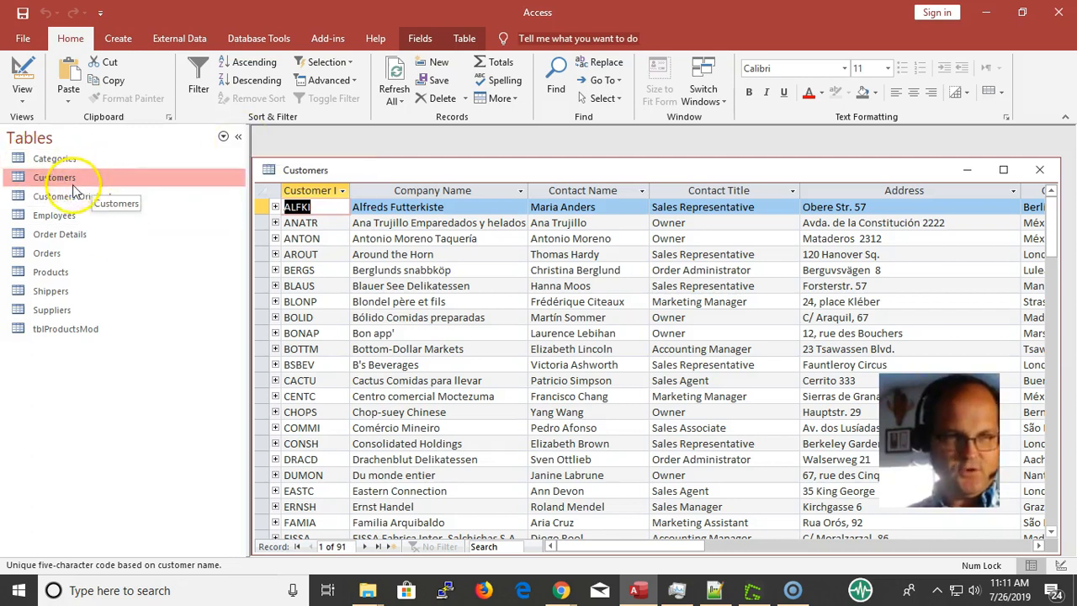
left_click(241, 137)
double_click(271, 168)
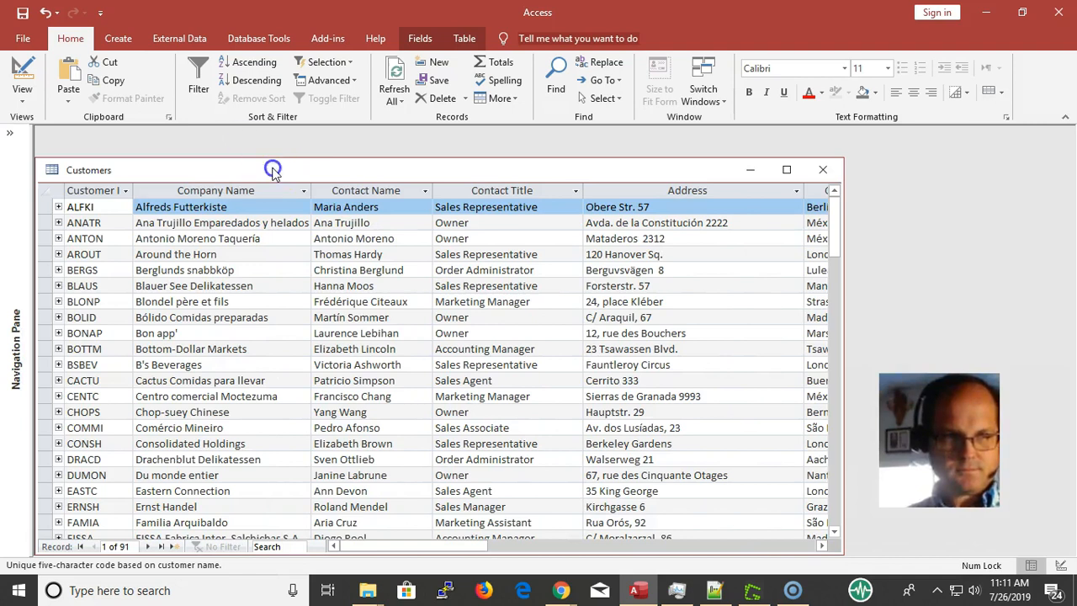
Step: Step down the Customer ID column record by record from Alfreds Futterkiste to Ernst Handel
left_click(84, 148)
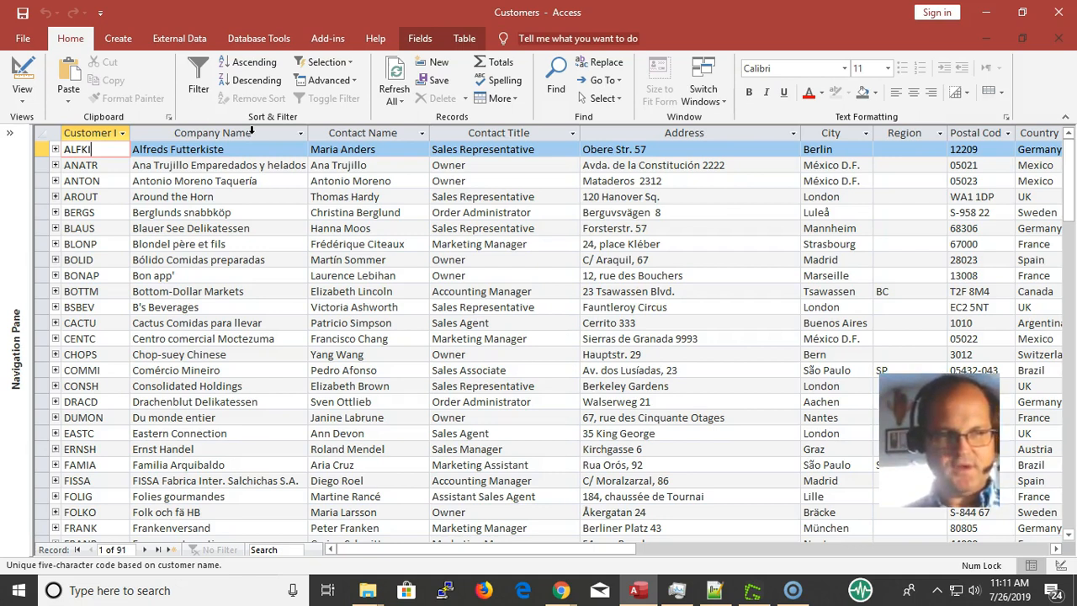
key("Down")
key("Down")
key("Down")
key("Down")
key("Down")
key("Down")
key("Down")
key("Down")
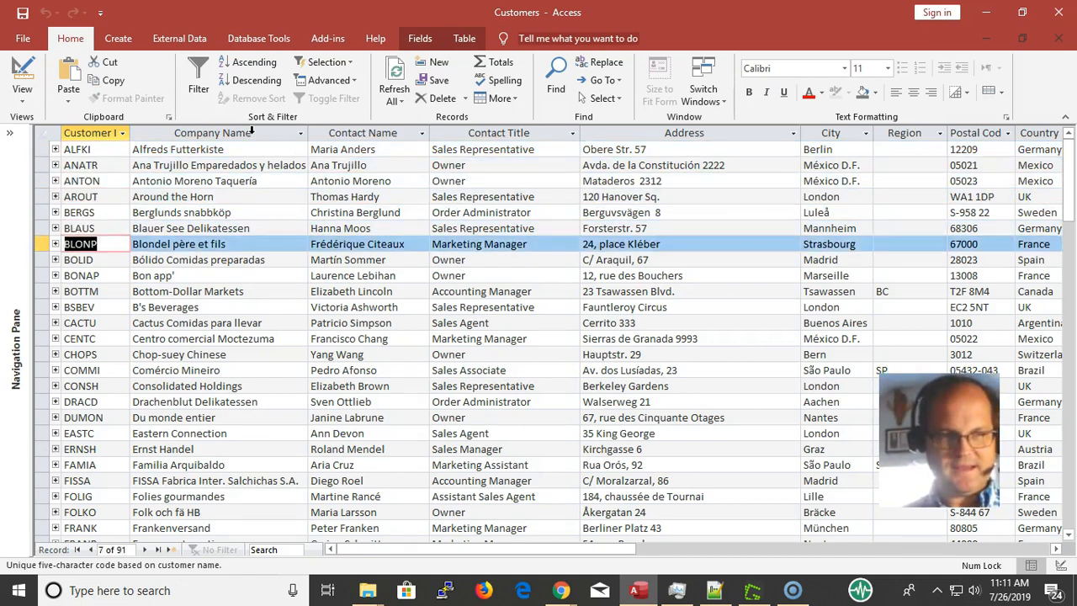
key("Down")
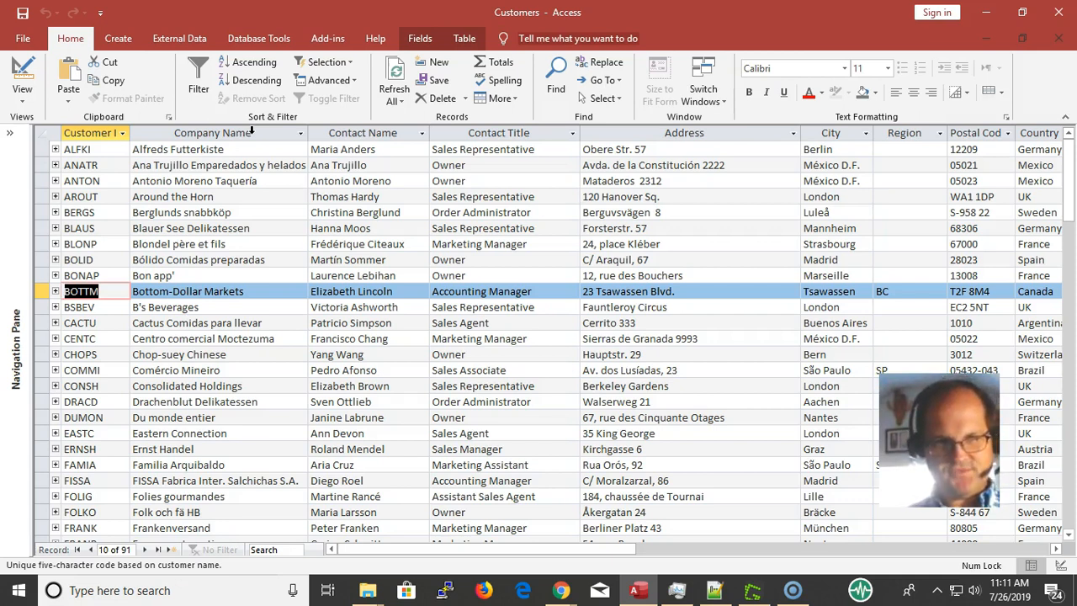
key("Down")
key("Down")
key("Down")
key("Down")
key("Down")
key("Down")
key("Down")
key("Down")
key("Down")
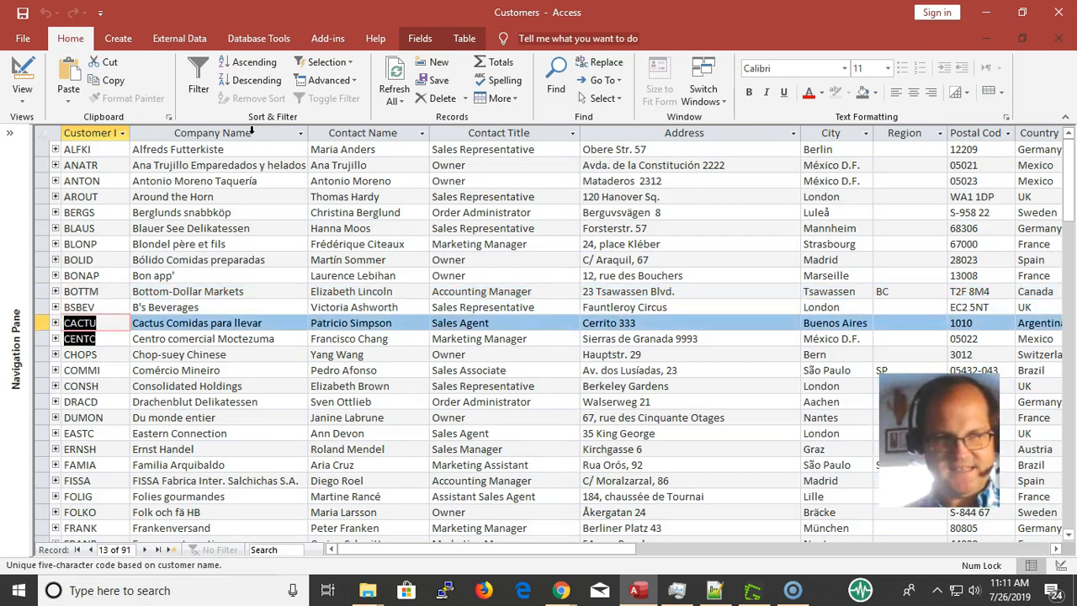
key("Down")
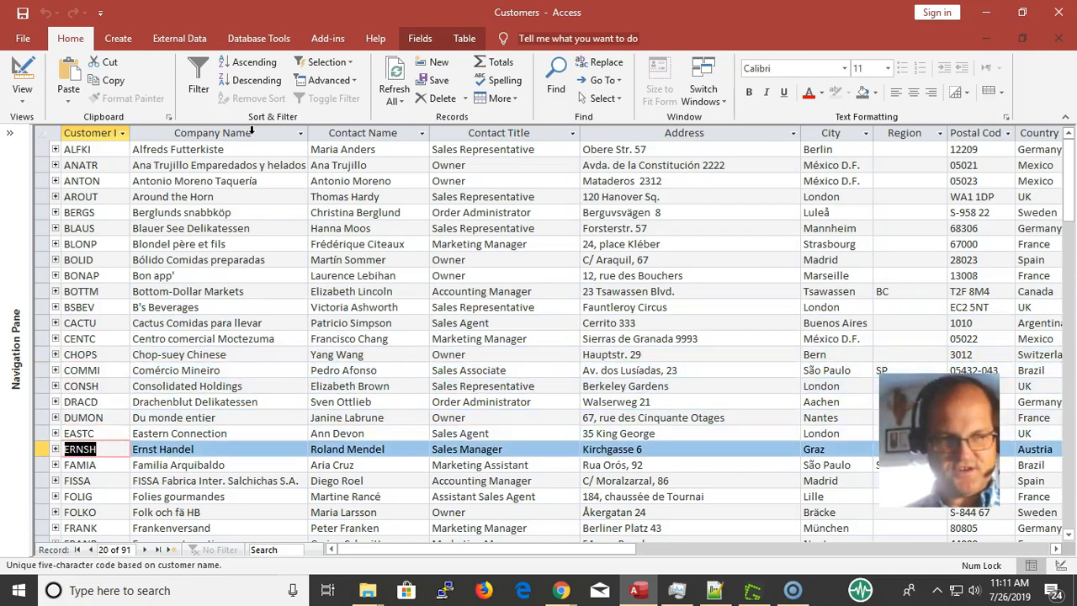
Step: Step back up and down the Customer ID column to the Cactus Comidas para llevar record, and dismiss the desktop notification
key("Up")
key("Up")
key("Up")
key("Up")
key("Up")
key("Up")
key("Up")
key("Up")
key("Up")
key("Up")
key("Up")
key("Down")
key("Down")
key("Down")
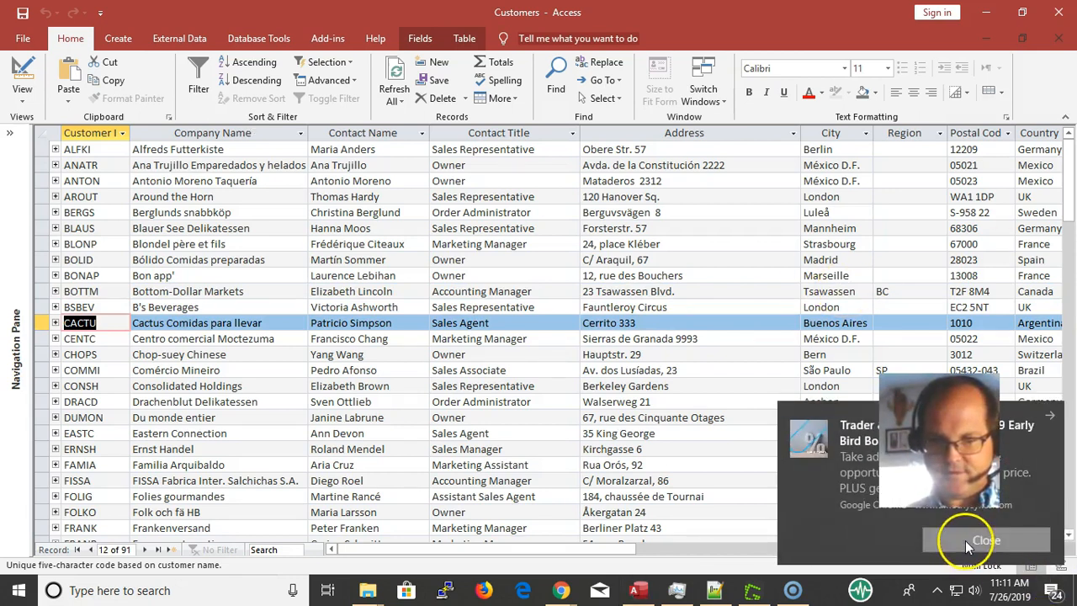
left_click(938, 542)
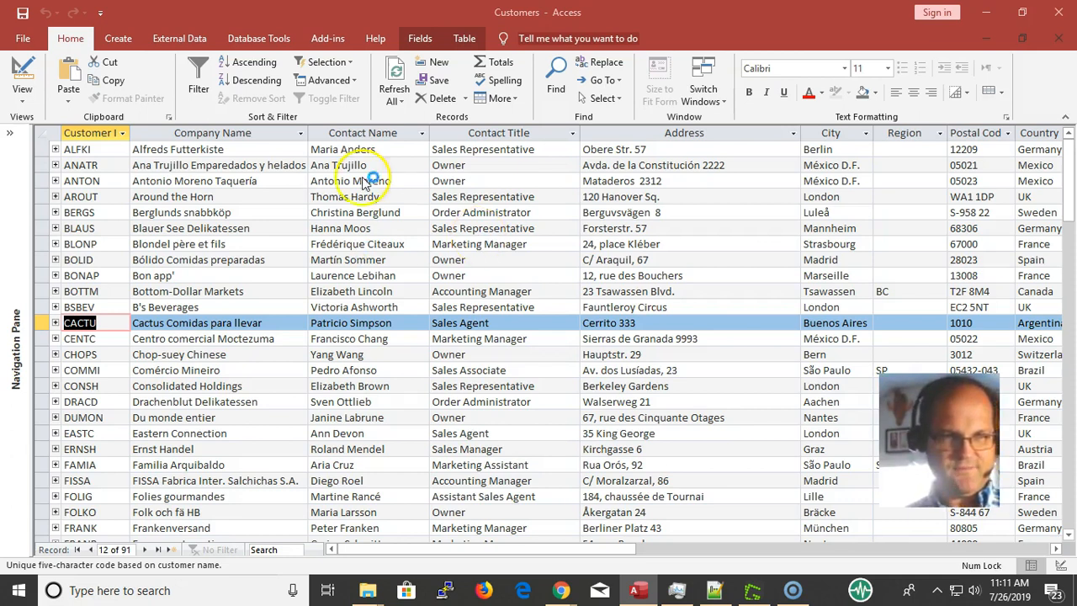
Step: Step down the Company Name column record by record from Blauer See Delikatessen to Frankenversand
left_click(208, 228)
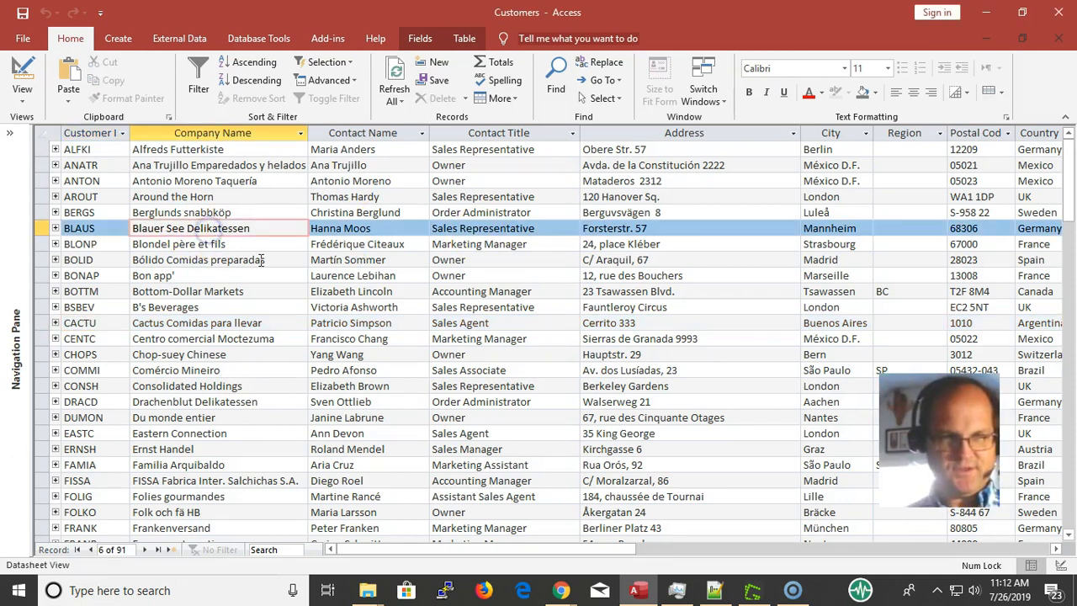
key("Down")
key("Down")
key("Down")
key("Down")
key("Down")
key("Down")
key("Down")
key("Down")
key("Down")
key("Down")
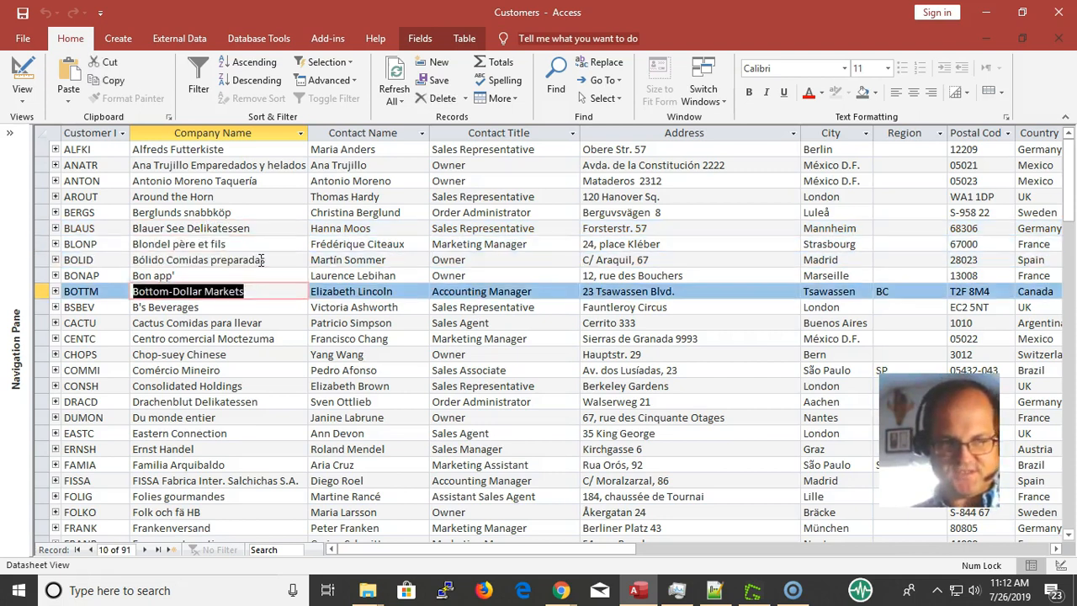
key("Down")
key("Down")
key("Down")
key("Down")
key("Down")
key("Down")
key("Down")
key("Down")
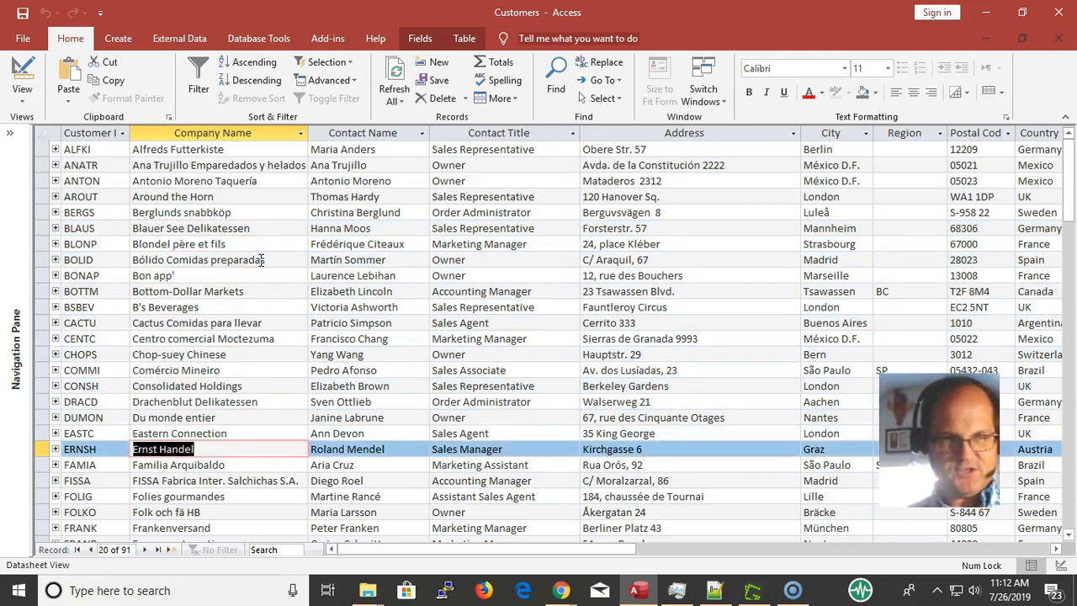
key("Down")
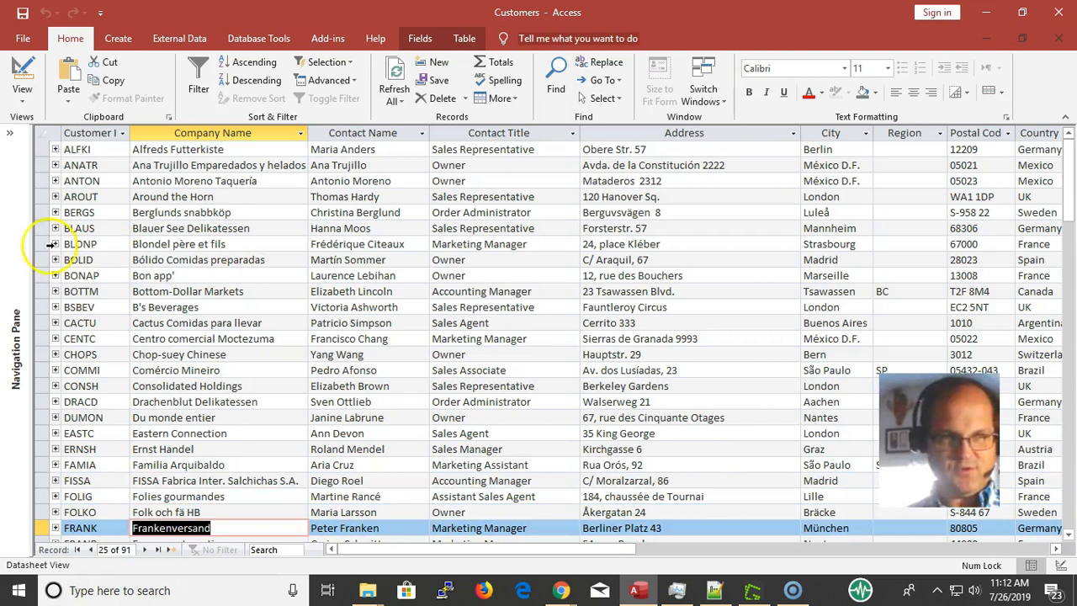
Step: Select the whole Customer ID and Company Name columns, then the rows from the second record through Berglunds snabbköp
left_click_drag(93, 137, 274, 159)
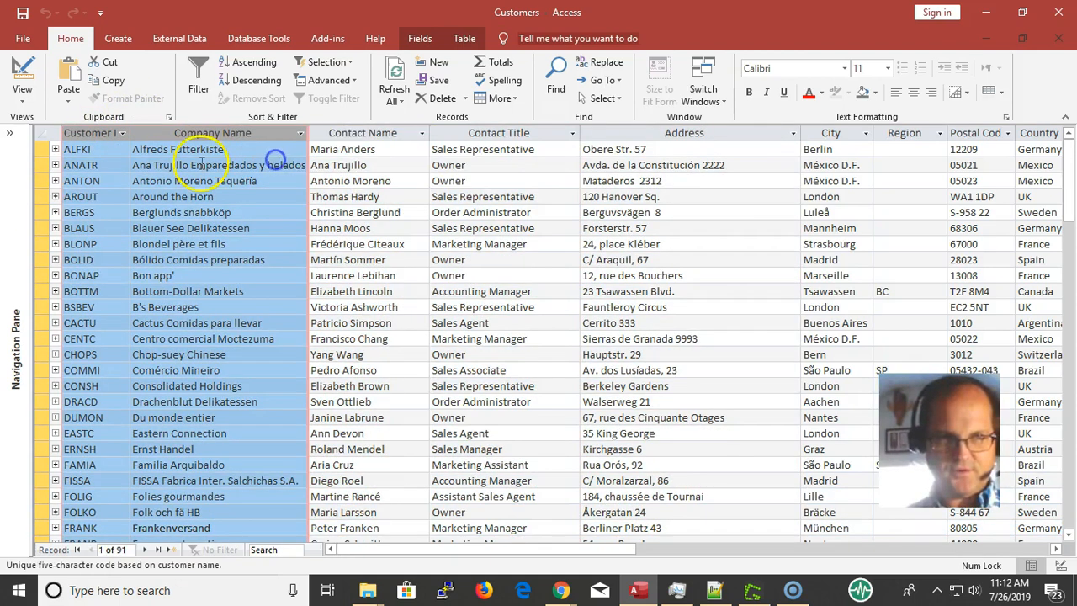
left_click_drag(39, 165, 42, 214)
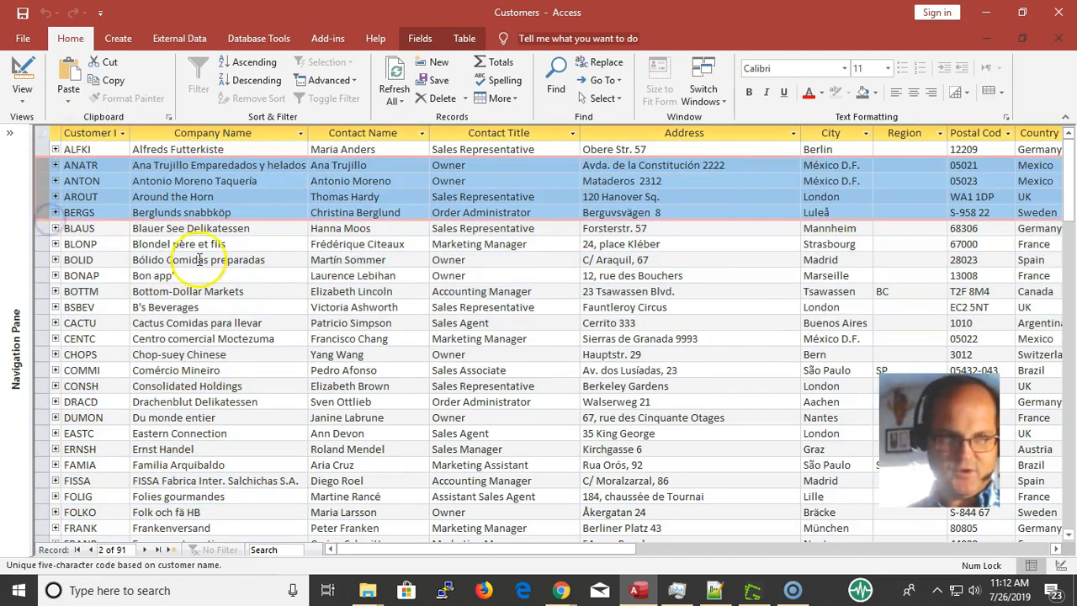
left_click(110, 212)
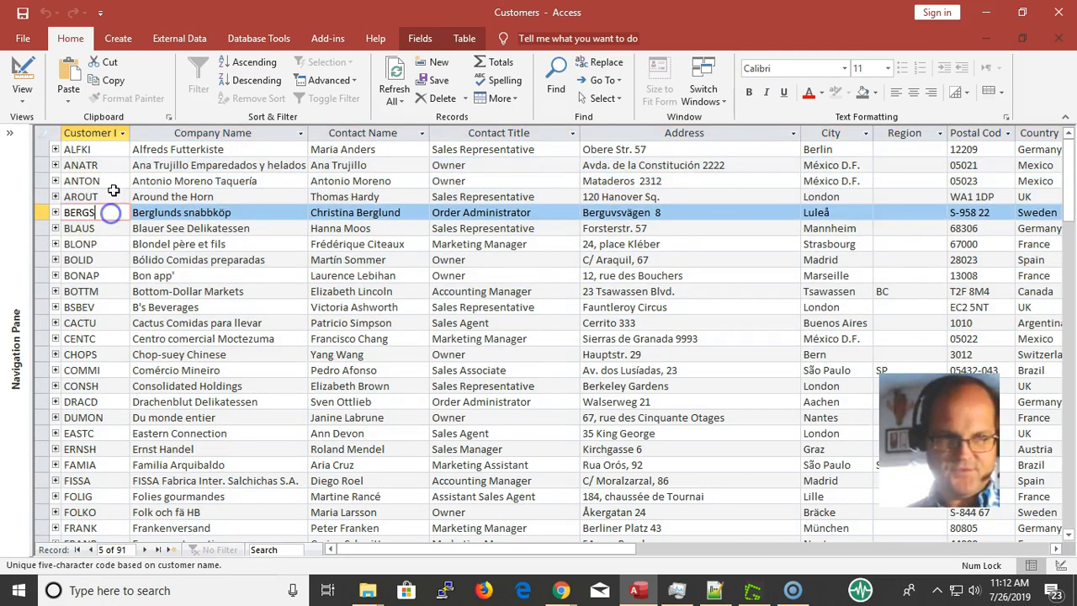
Step: Select the Customer ID and Company Name columns individually, the Around the Horn row, and both columns together
left_click(94, 133)
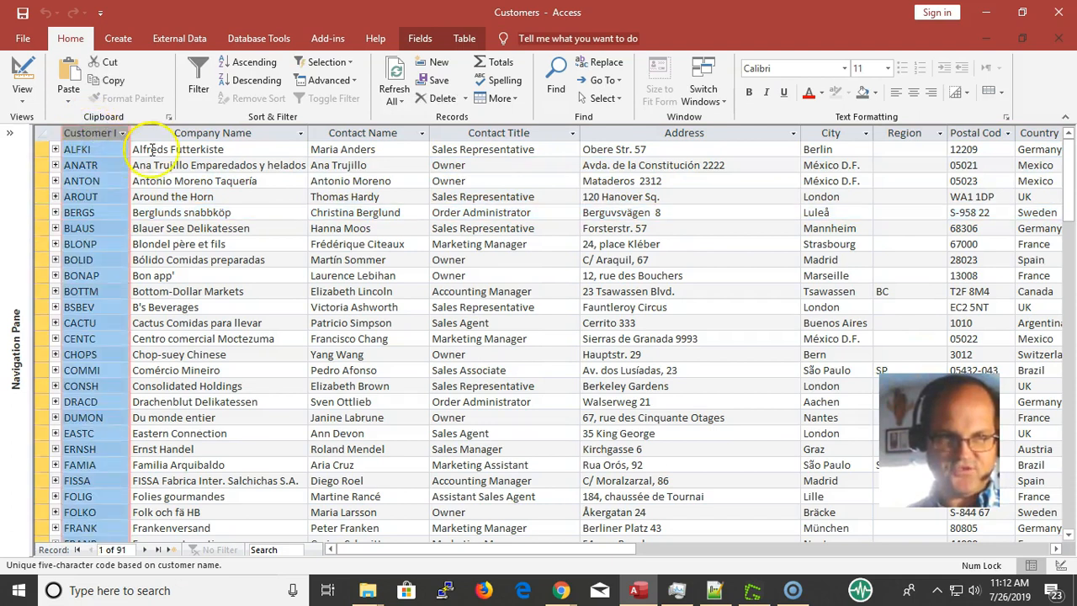
left_click(210, 135)
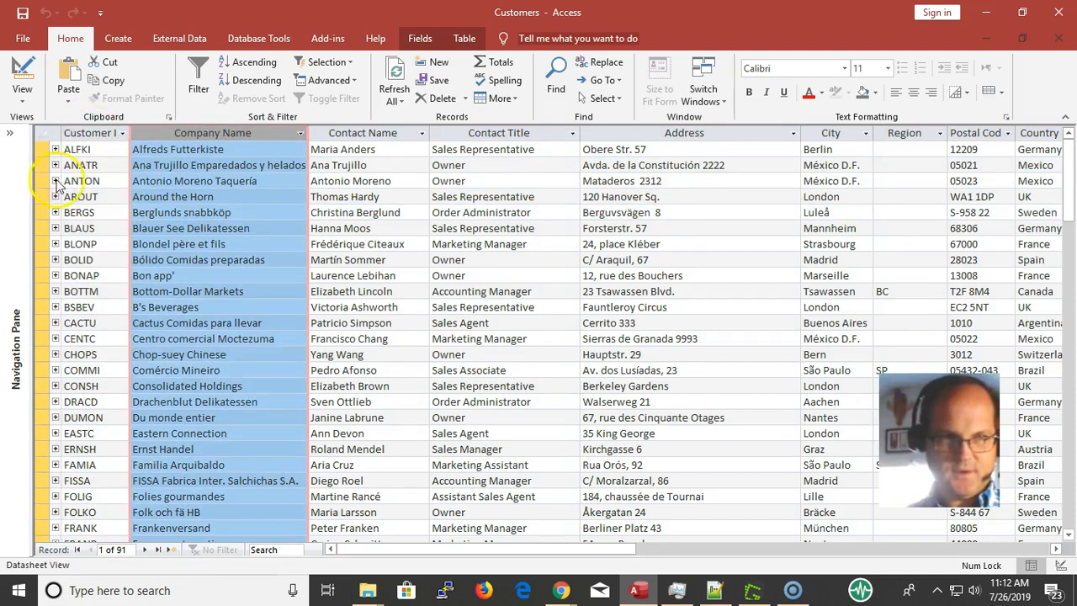
left_click(41, 195)
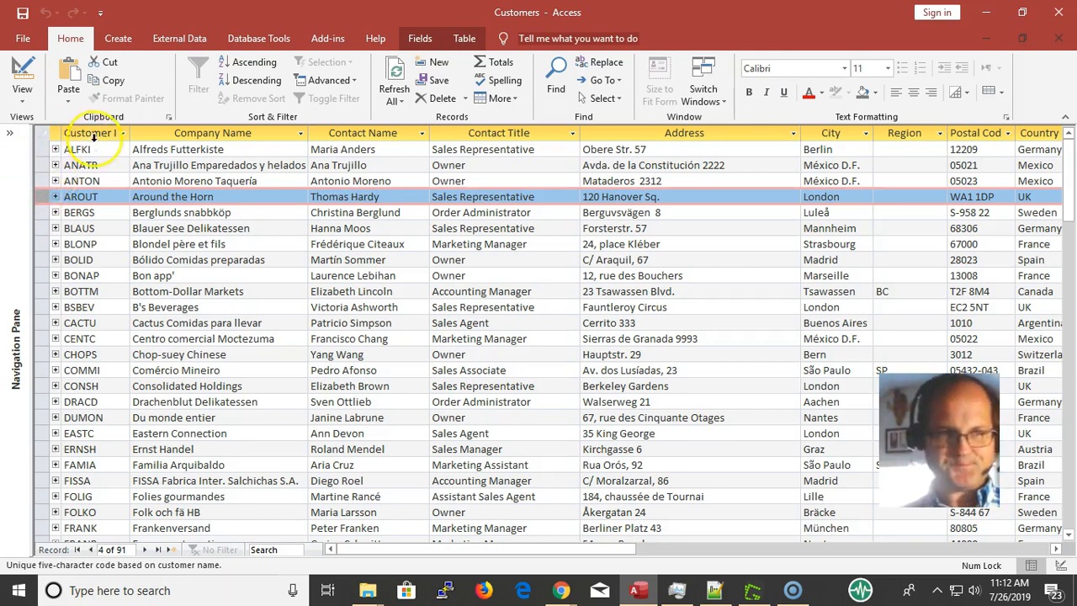
left_click_drag(73, 133, 207, 151)
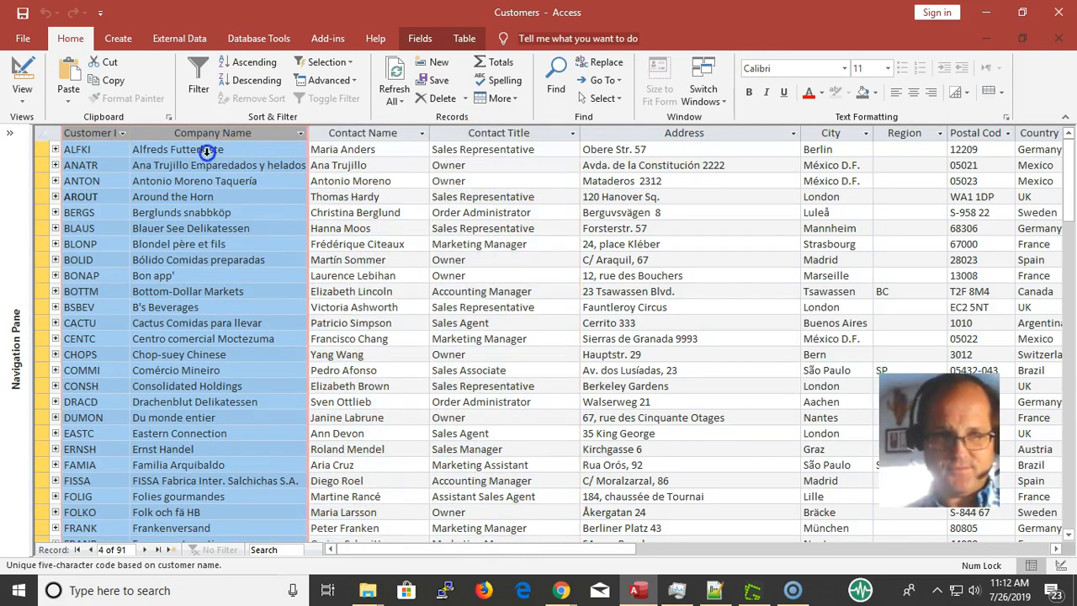
Step: Clear the column selection, then switch the Customers table to Design View and back to Datasheet View
left_click(193, 212)
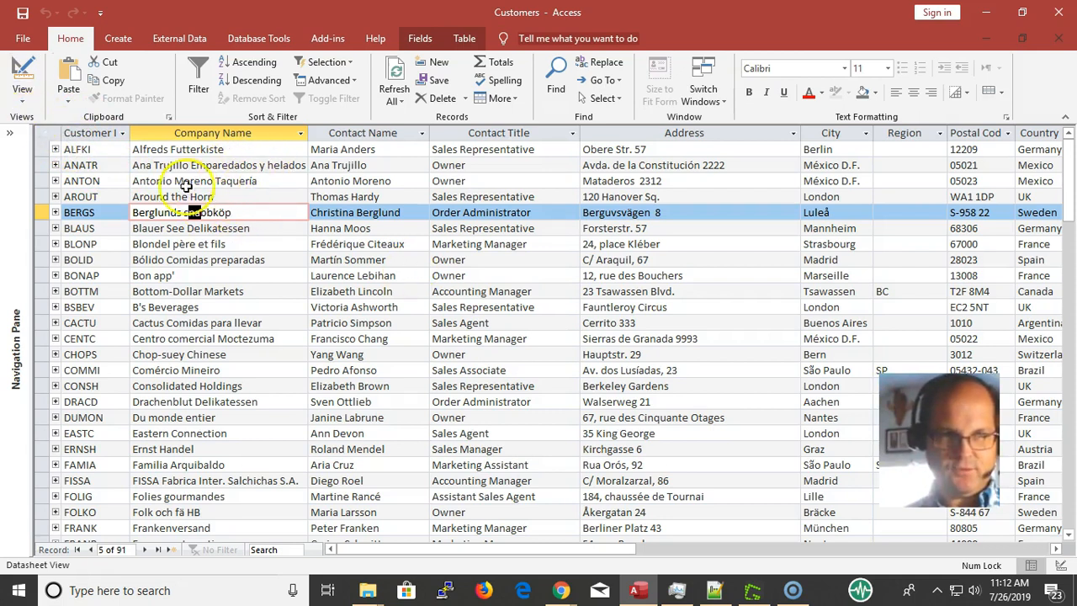
left_click(22, 71)
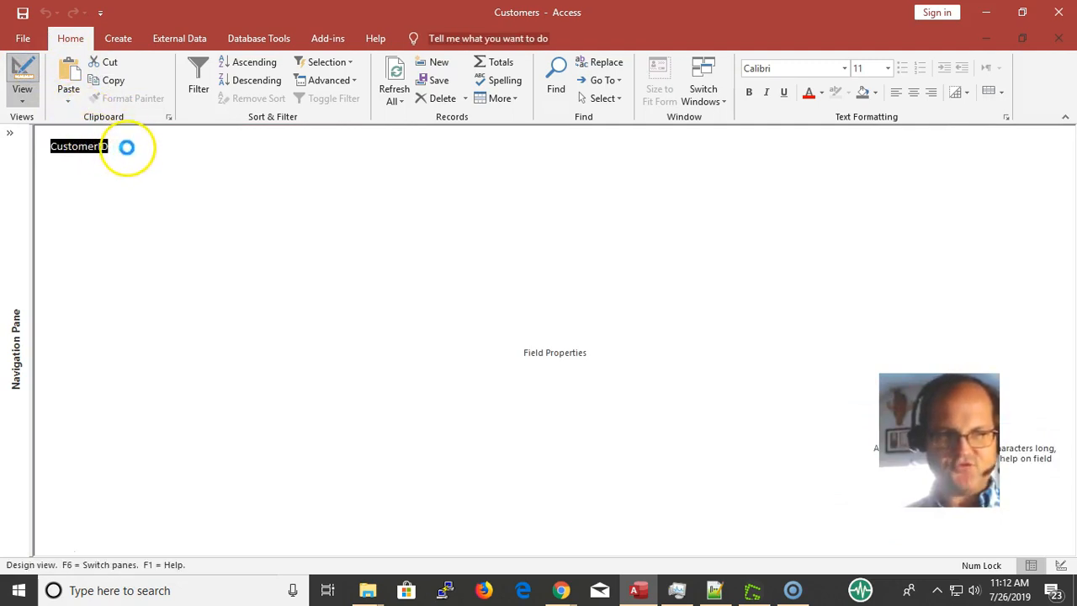
left_click(17, 76)
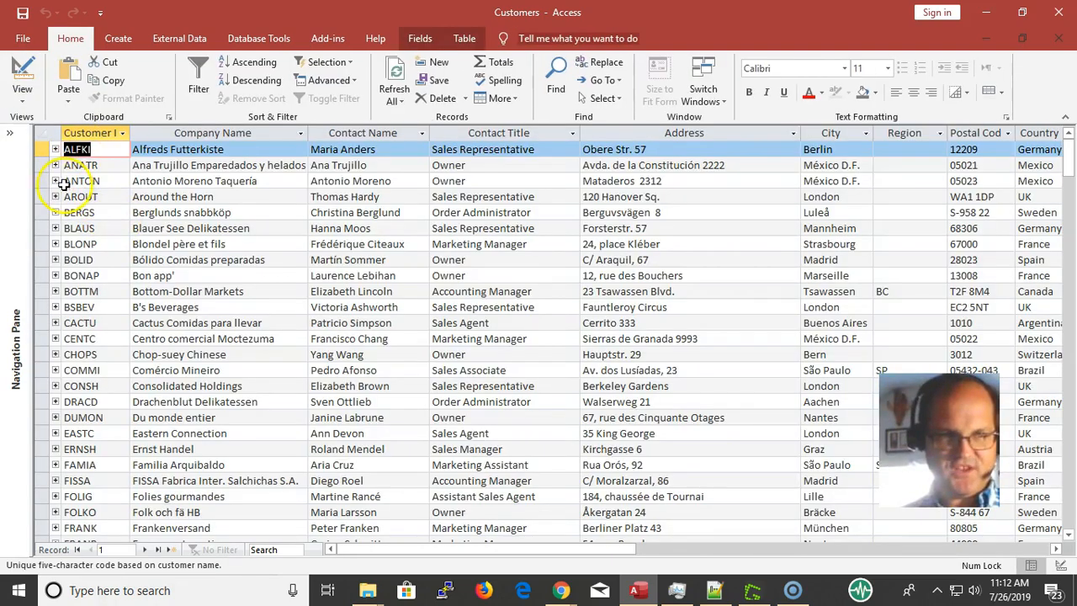
Step: Look through the Customers records from Berglunds snabbköp down to the last record, Wolski Zajazd
left_click(84, 211)
scroll(89, 207, "down", 6)
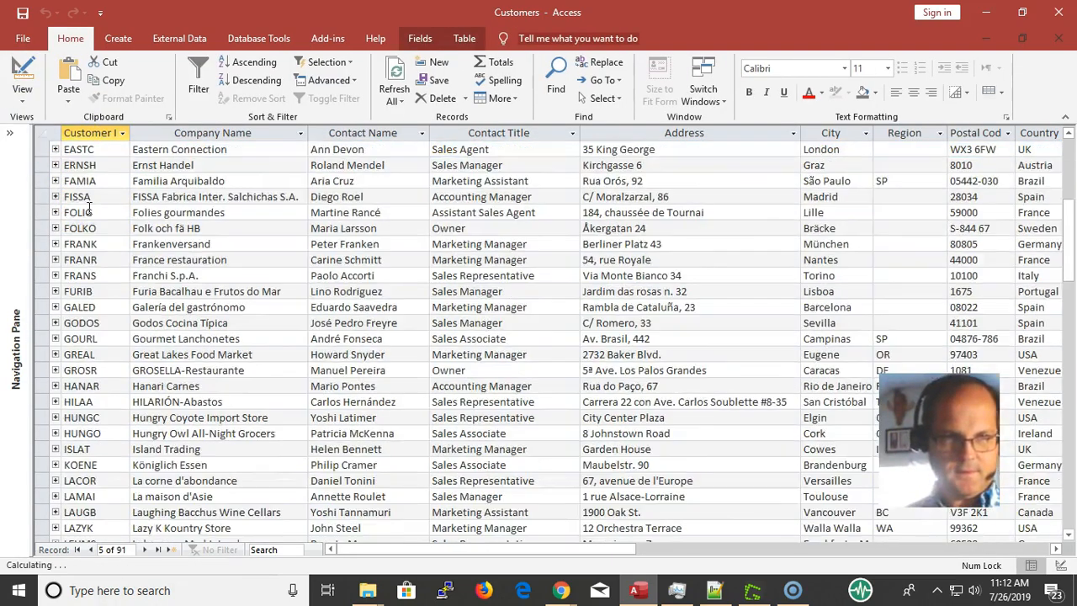
scroll(89, 210, "down", 20)
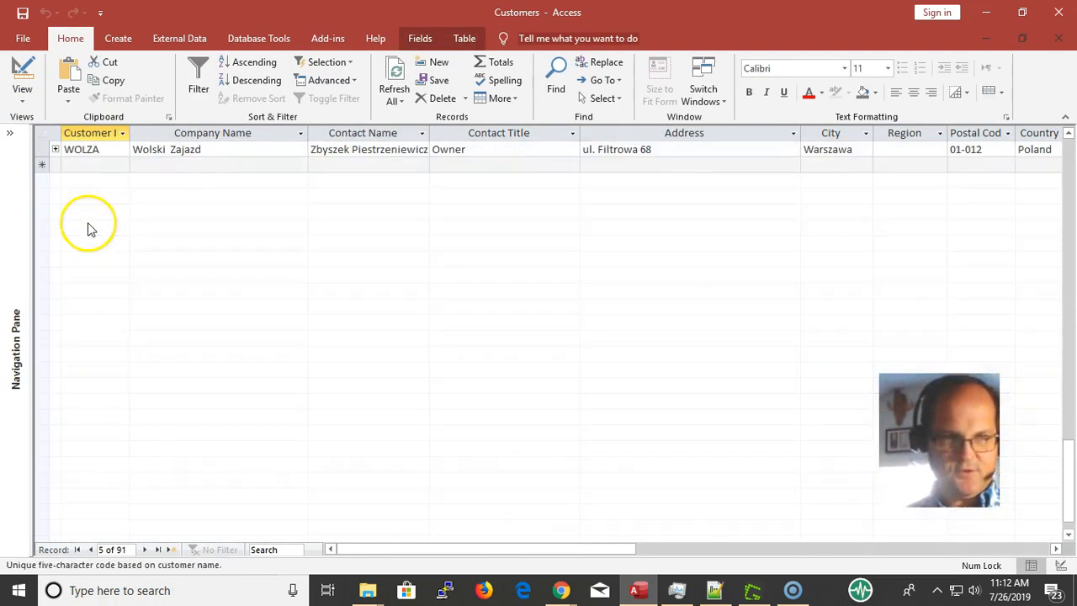
Step: Go to the blank new record, then select the Customer ID cells of White Clover Markets and Wilman Kala
scroll(92, 198, "up", 2)
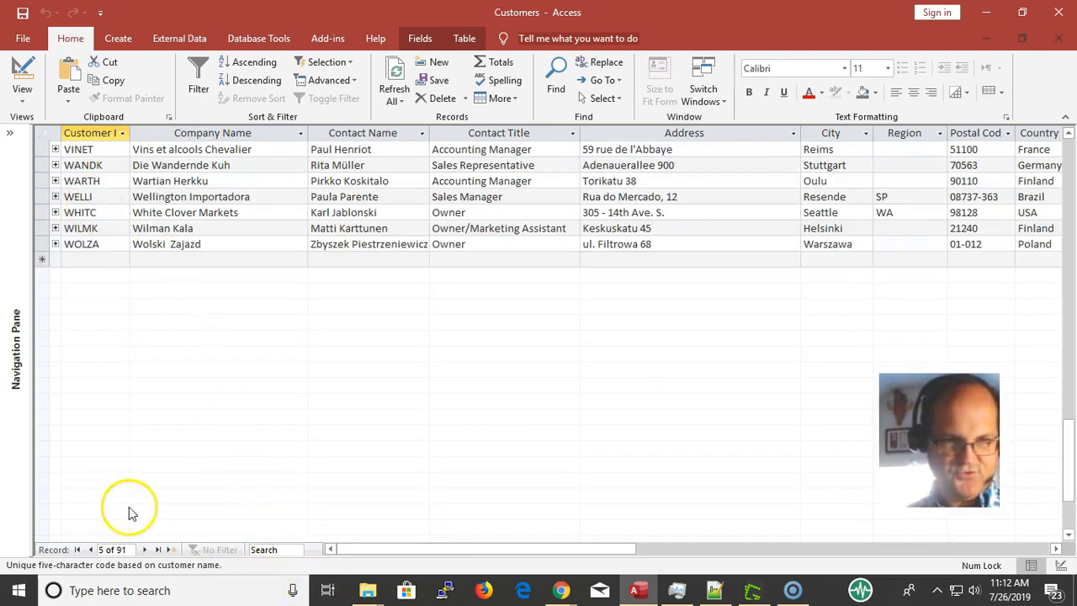
left_click(169, 550)
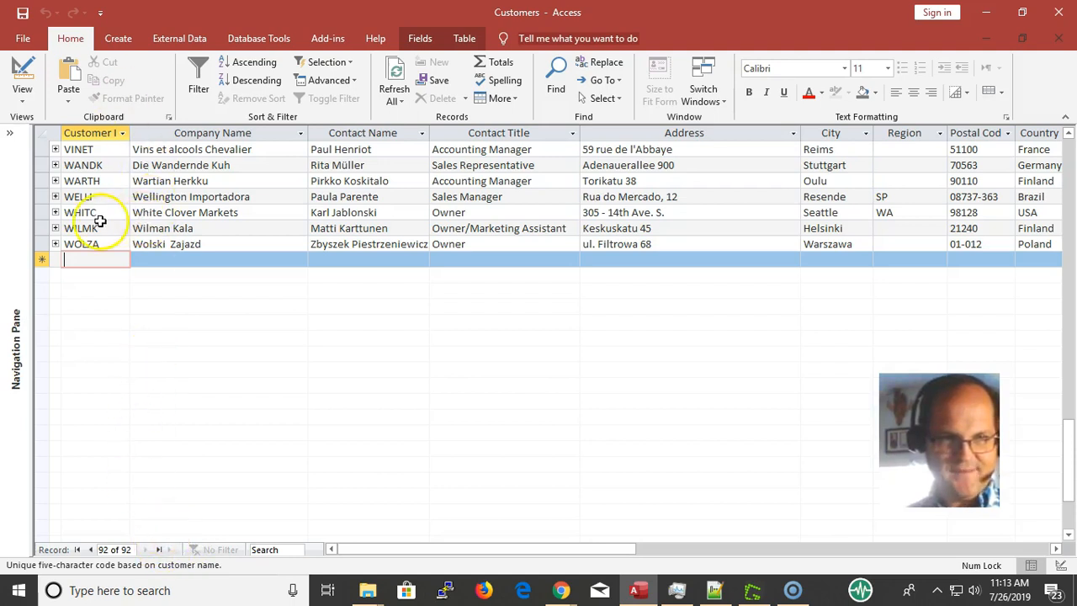
left_click_drag(107, 220, 99, 229)
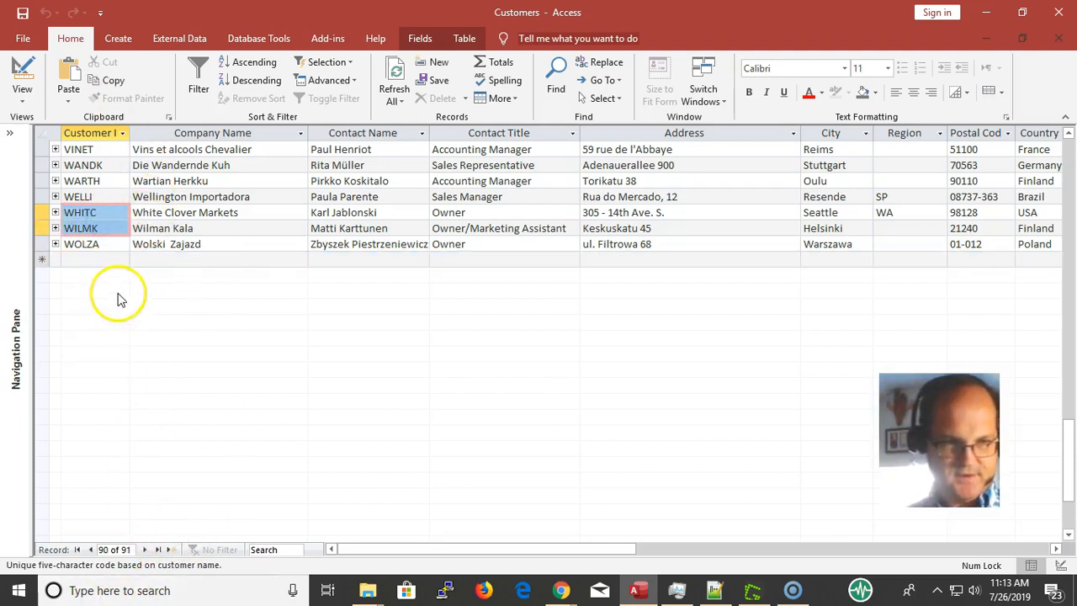
Step: Step back one record at a time from Wilman Kala to Die Wandernde Kuh
left_click(91, 550)
left_click(92, 549)
left_click(92, 549)
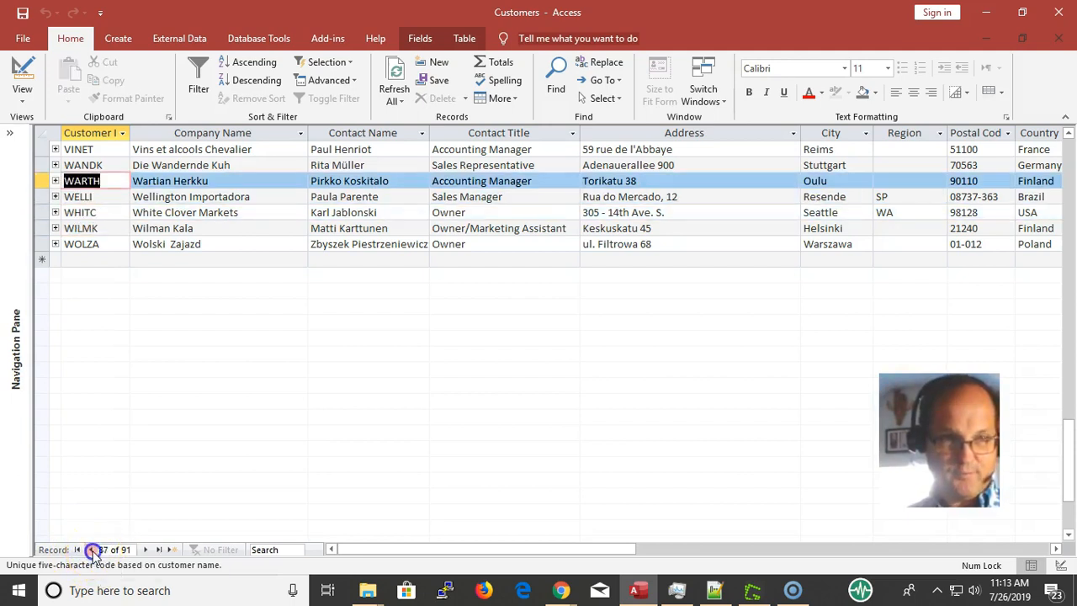
left_click(92, 549)
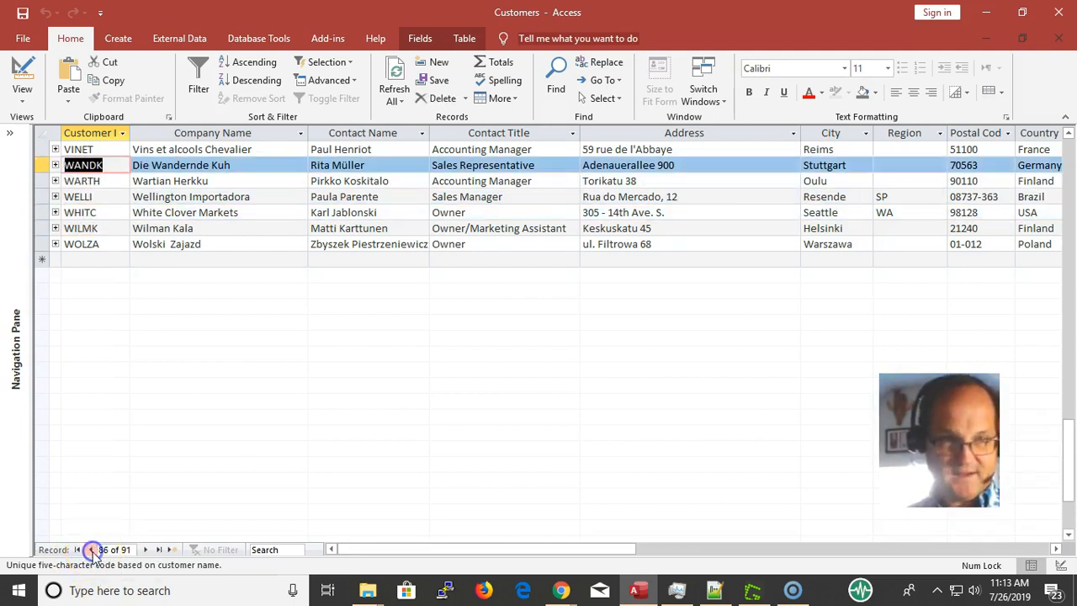
Step: Step forward record by record to Wilman Kala, then step back to Wellington Importadora
left_click(145, 549)
left_click(144, 550)
left_click(144, 549)
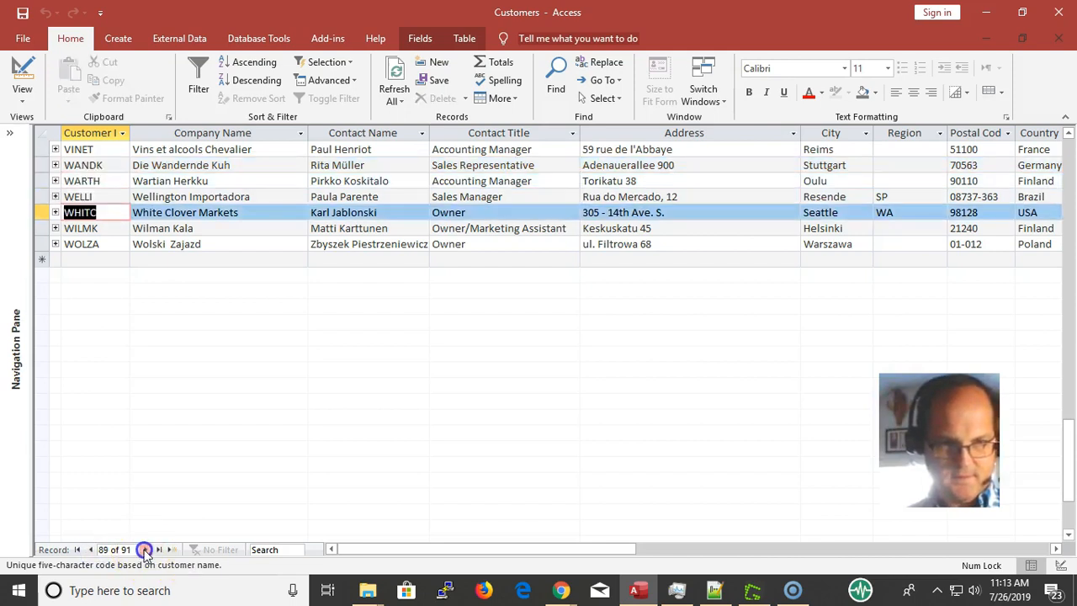
left_click(144, 550)
left_click(92, 549)
left_click(92, 550)
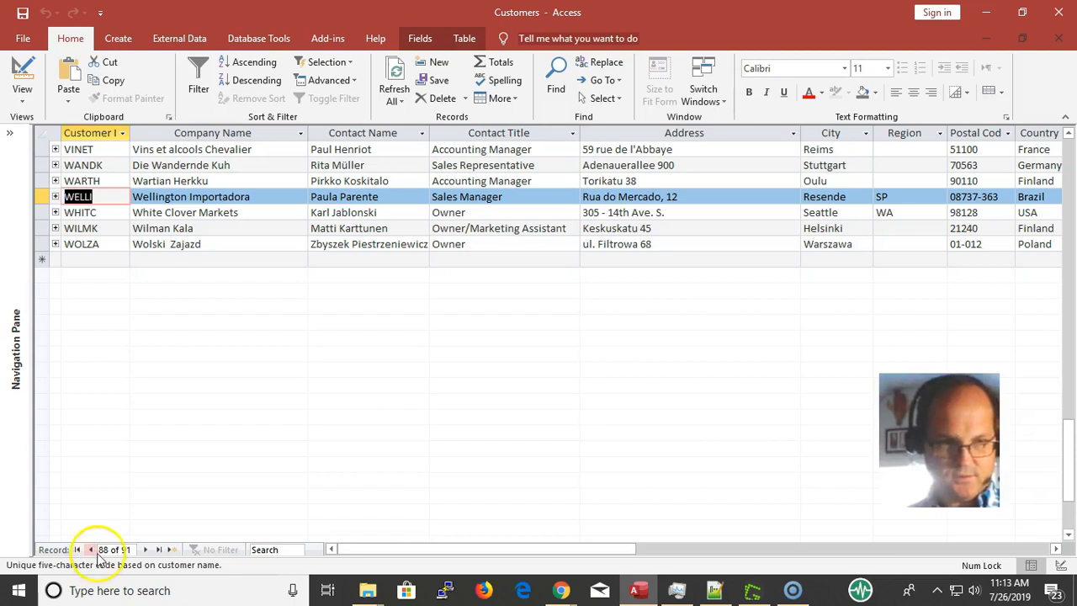
Step: Jump to the first Customers record, then to the last one
left_click(79, 550)
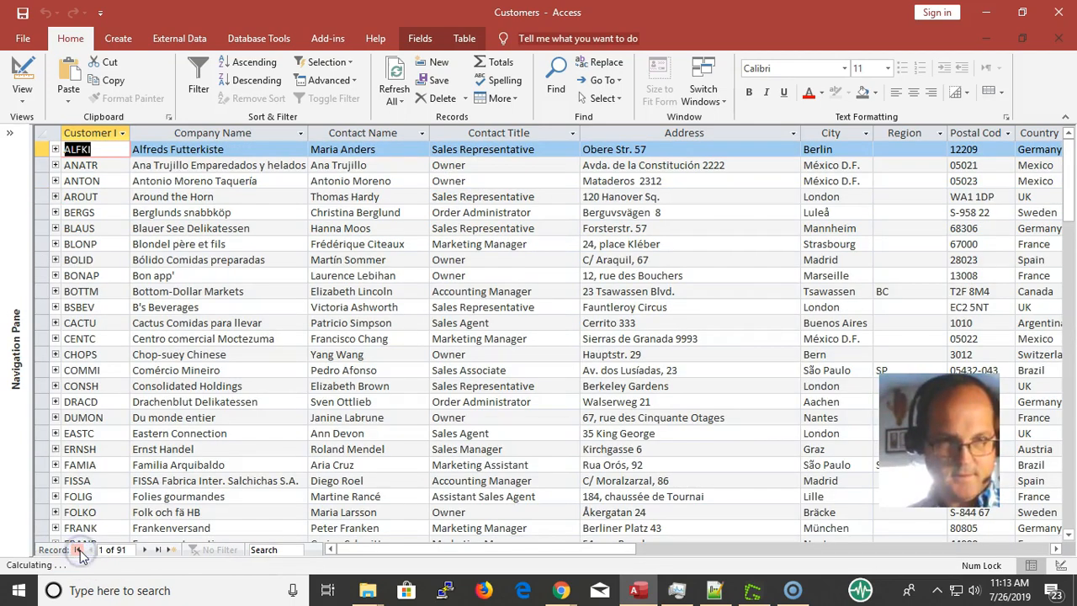
left_click(158, 549)
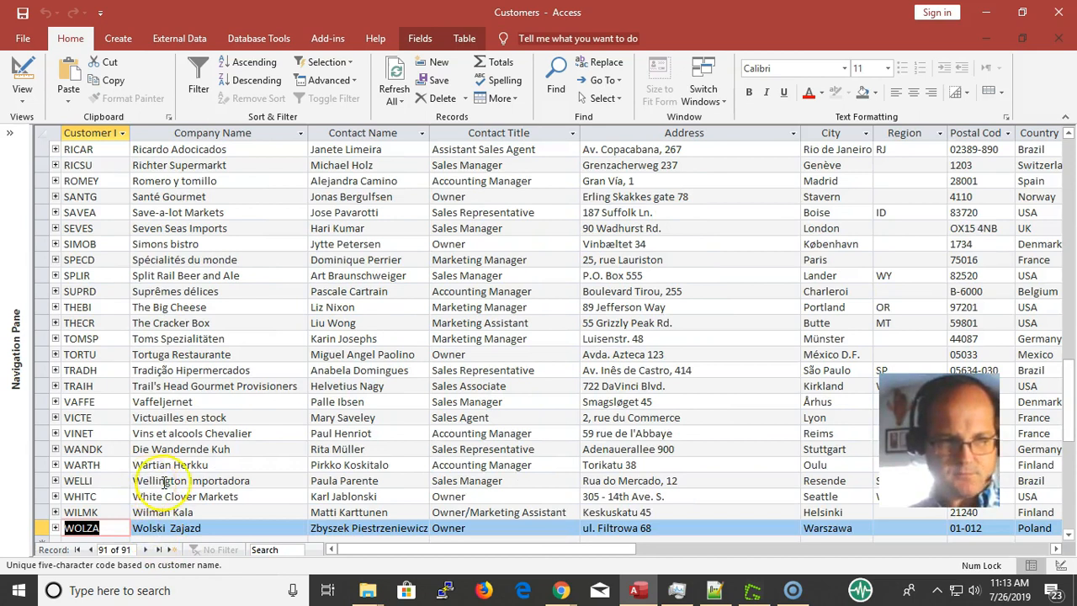
Step: Move across the last record to its Address field, then up the column to the Wartian Herkku record
key("Tab")
key("Tab")
key("Tab")
key("Tab")
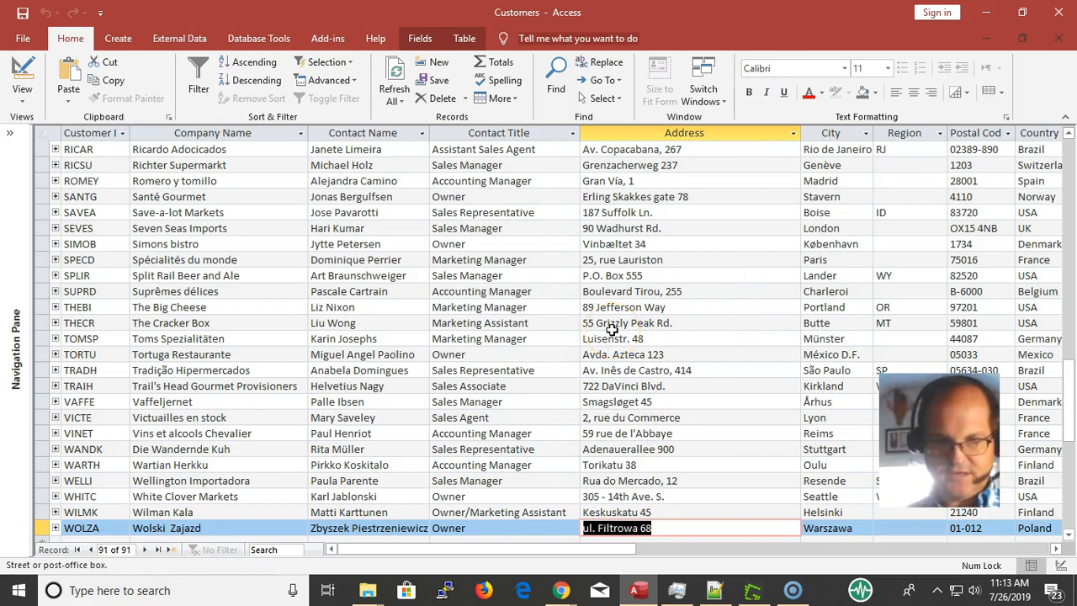
key("Up")
key("Up")
key("Up")
key("Up")
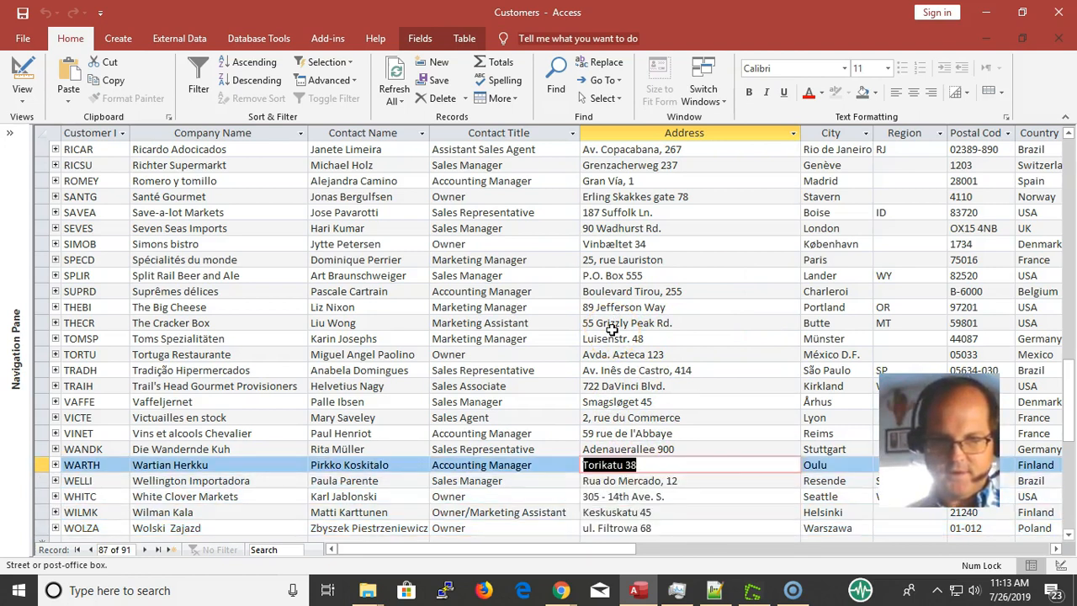
Step: Move along the Wartian Herkku record to its Customer ID, across to City, and return to Address
key("Left")
key("Left")
key("Left")
key("Left")
key("Right")
key("Right")
key("Right")
key("Right")
key("Right")
key("Left")
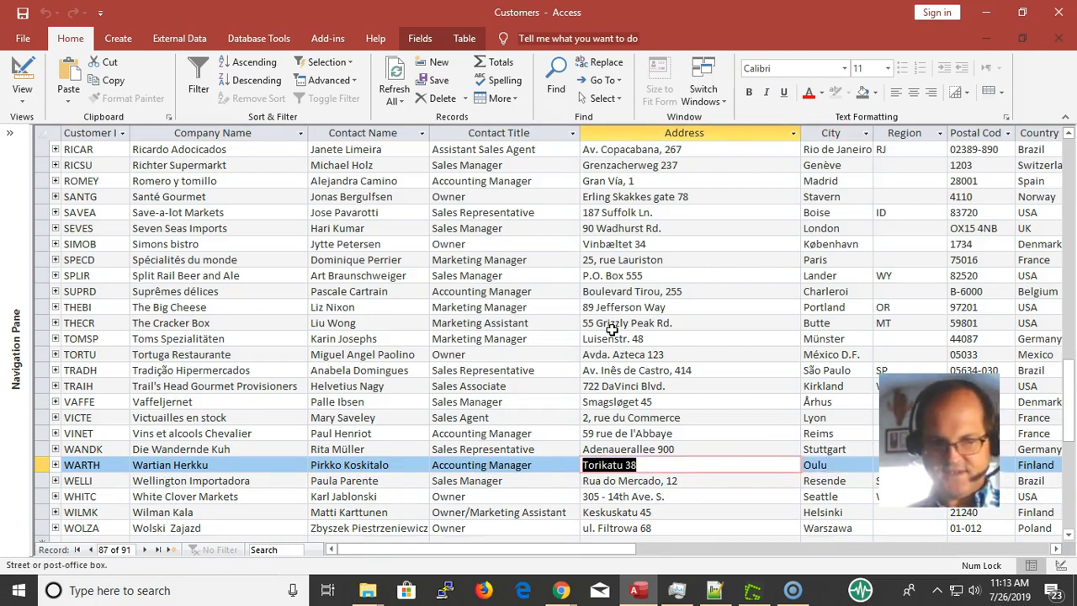
Step: Try overwriting Wartian Herkku's Address with dsfads, then cancel the edit and move between the neighbouring fields, ending on Address
type("dsfads")
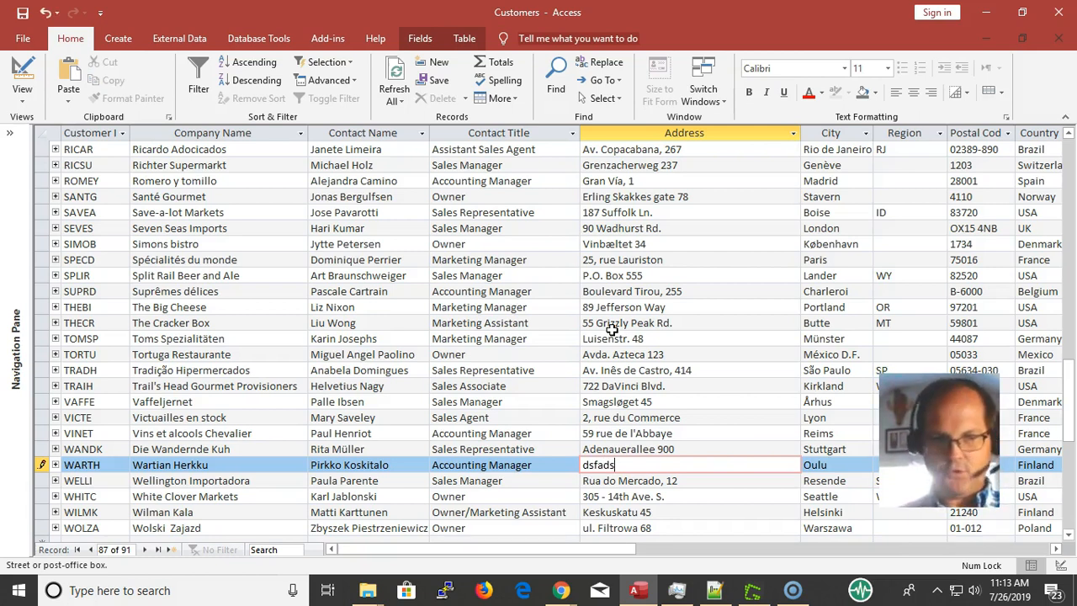
key("Escape")
key("Left")
key("Left")
key("Right")
key("Right")
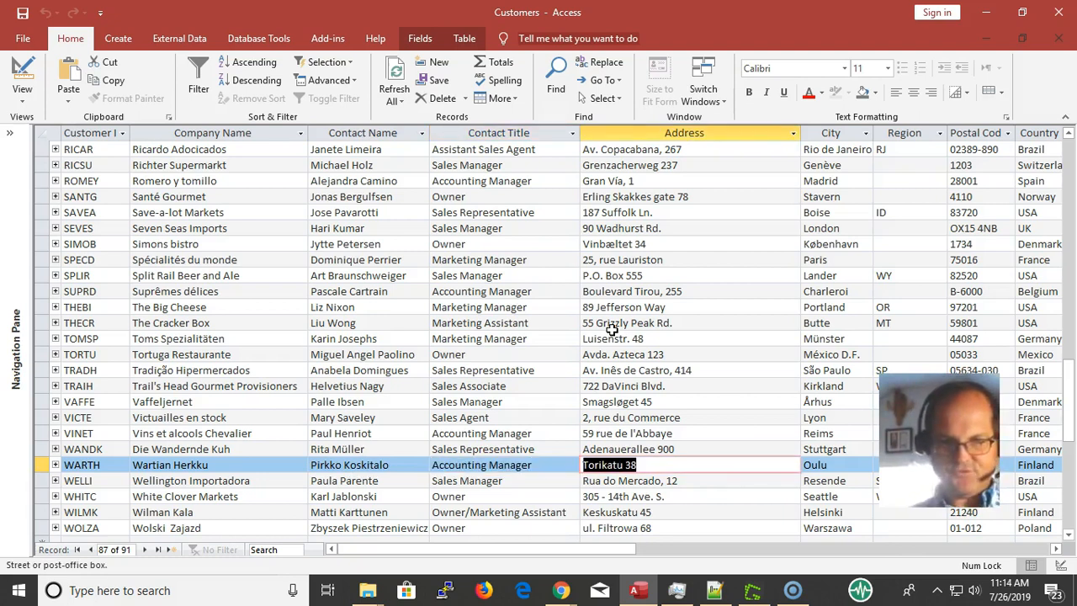
Step: Replace the first letter of Wartian Herkku's Address with H, saving it by moving to the next record, and return to that field
left_click(653, 480)
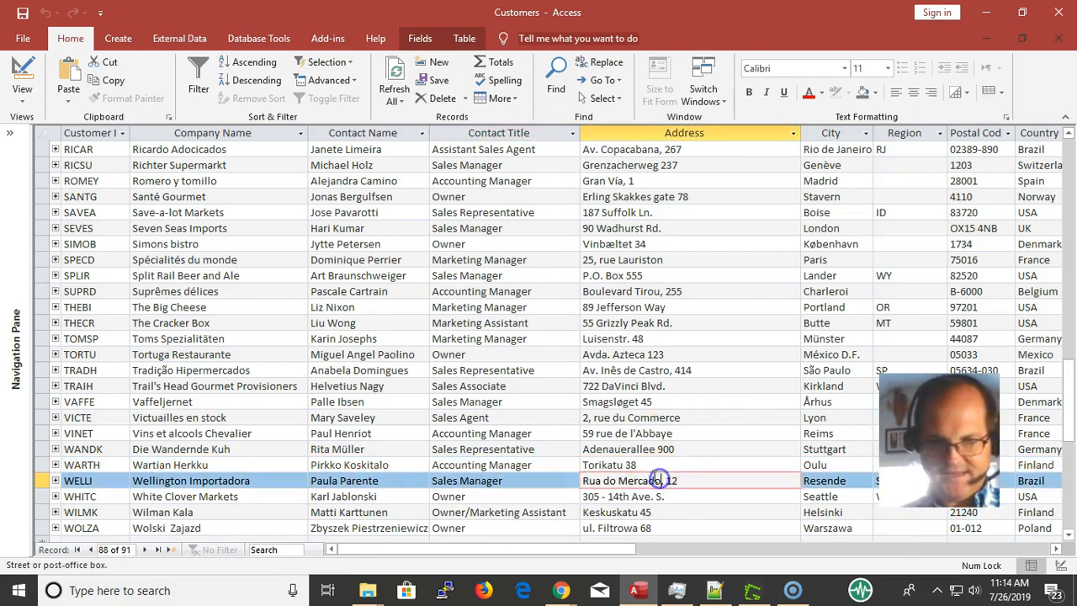
left_click(660, 469)
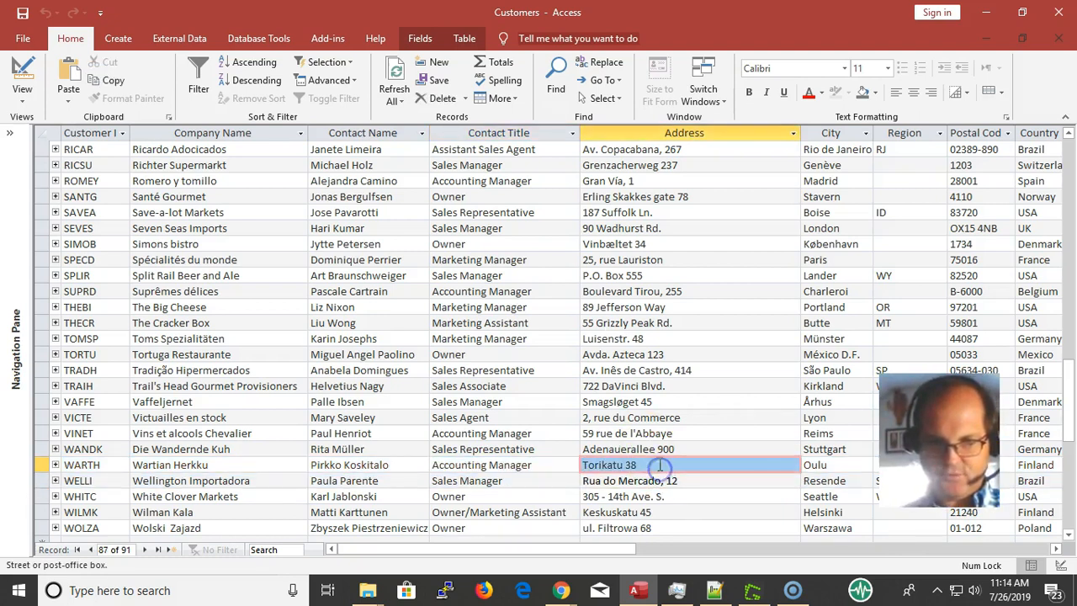
left_click(581, 464)
left_click(583, 465)
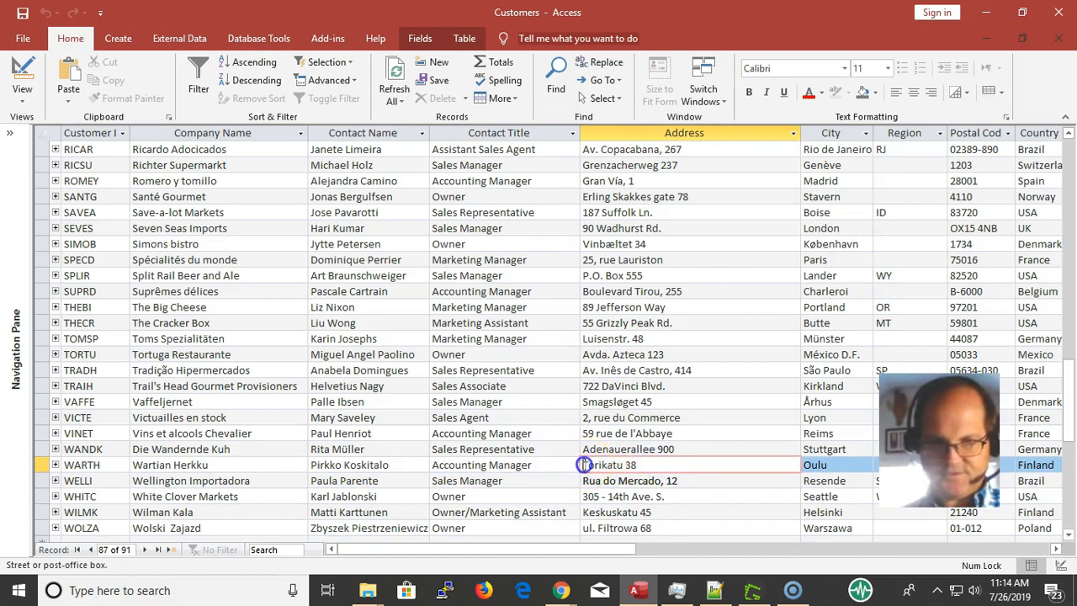
left_click_drag(589, 465, 582, 464)
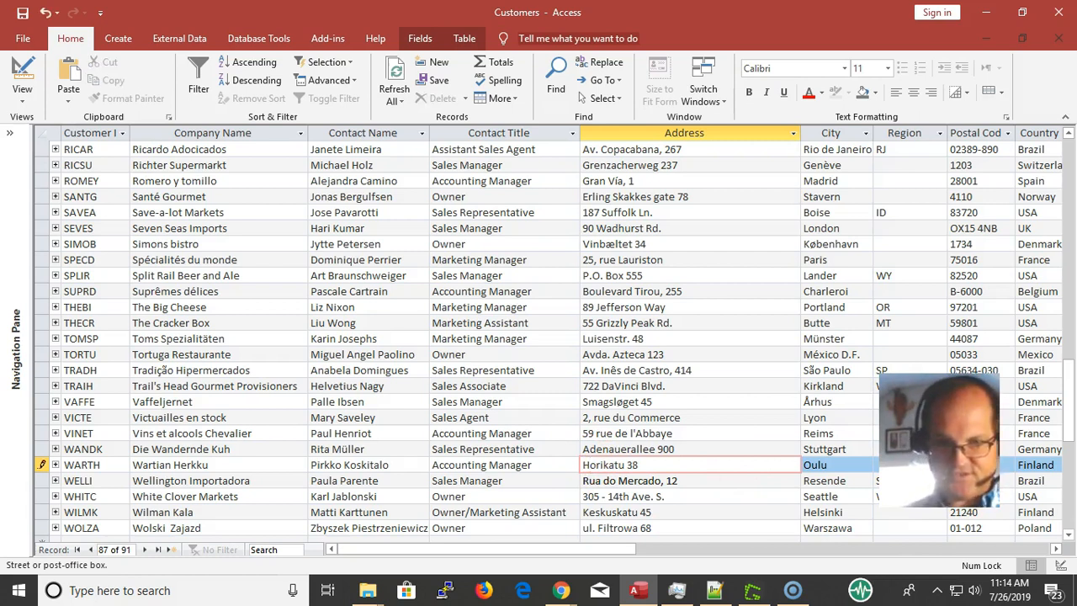
key("Down")
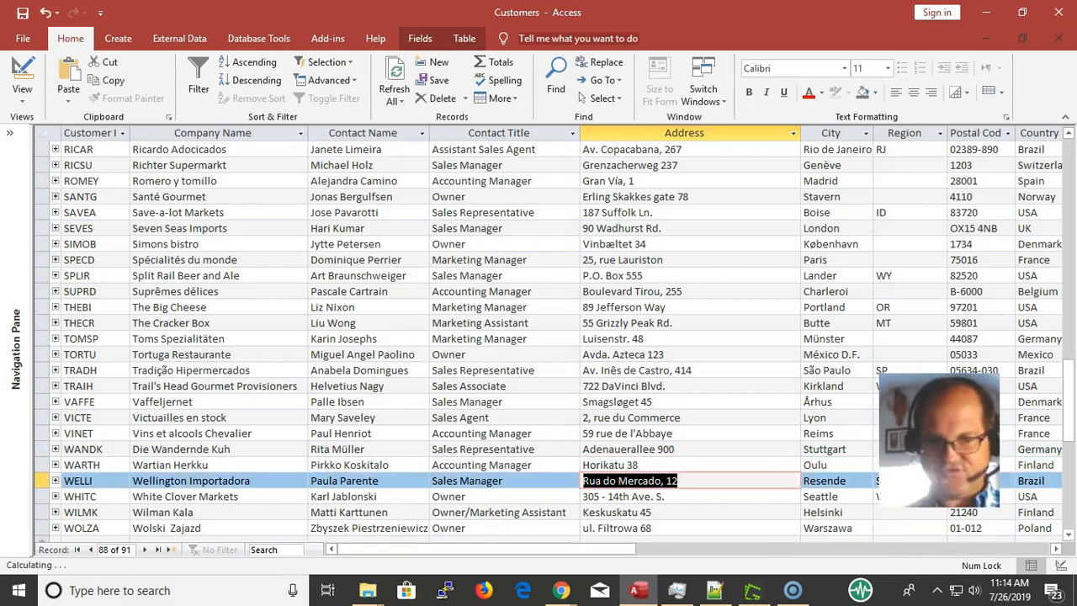
key("Up")
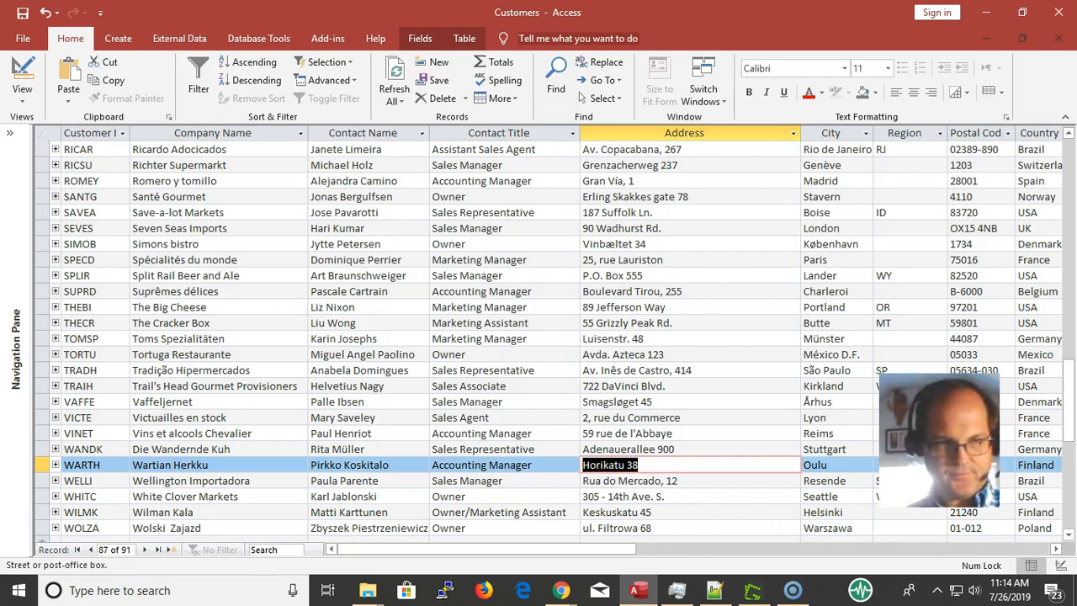
Step: Edit Wartian Herkku's Address in place to change its first letter back to T, then select the whole record
key("F2")
key("Left")
key("Left")
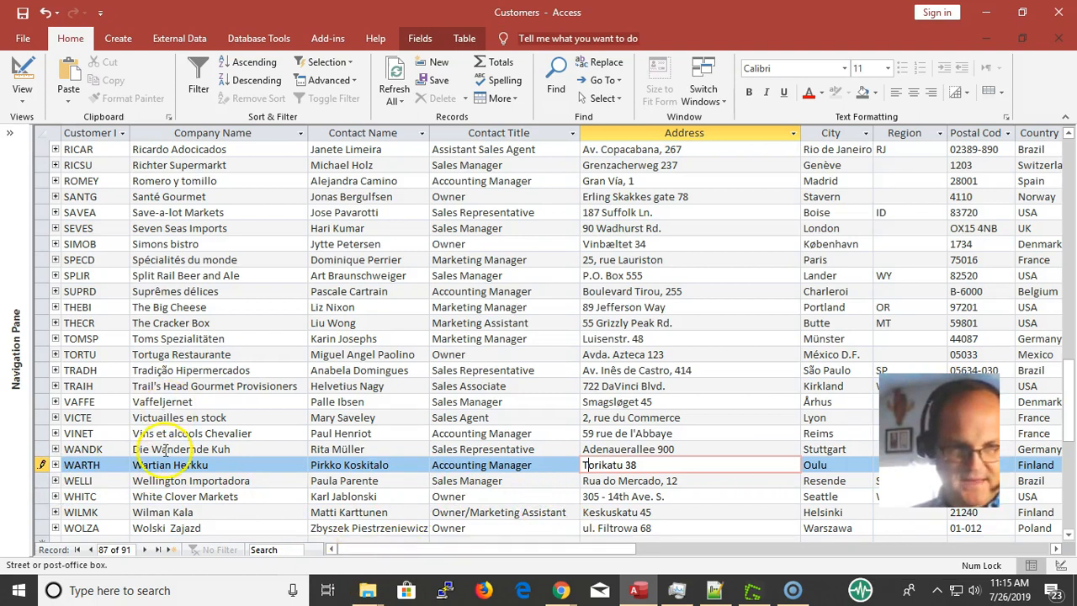
left_click(40, 465)
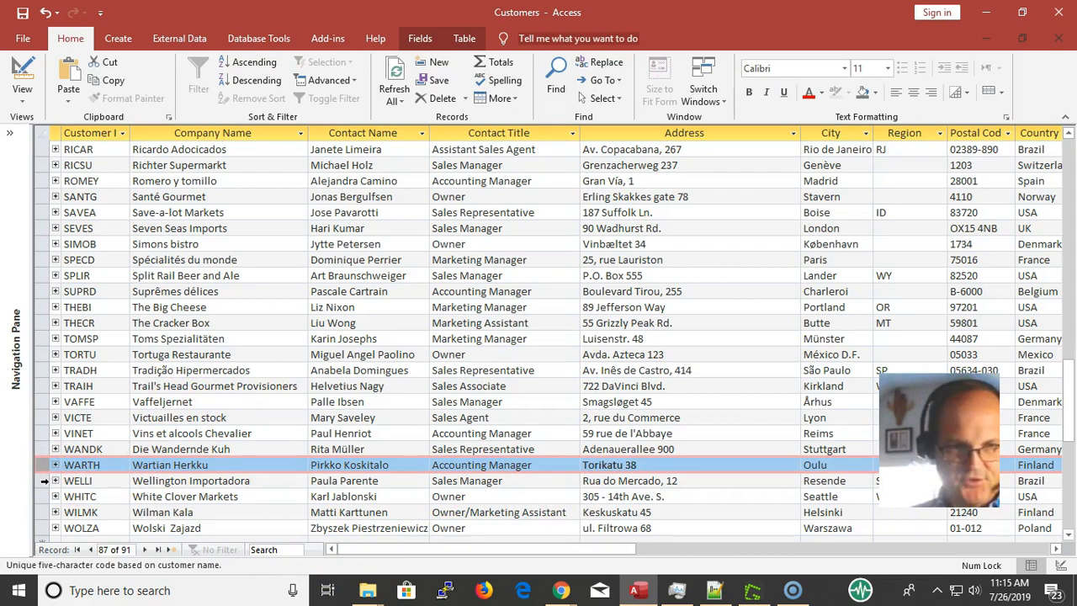
Step: Try deleting the n of Wellington in the Company Name Wellington Importadora, then discard the edit
left_click(190, 480)
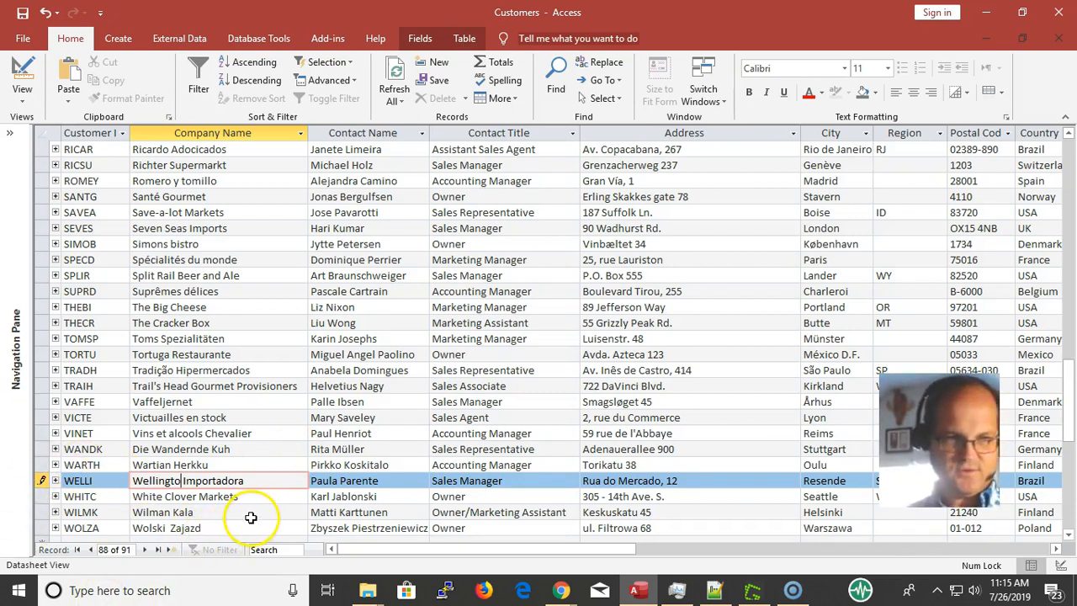
key("Escape")
left_click(192, 444)
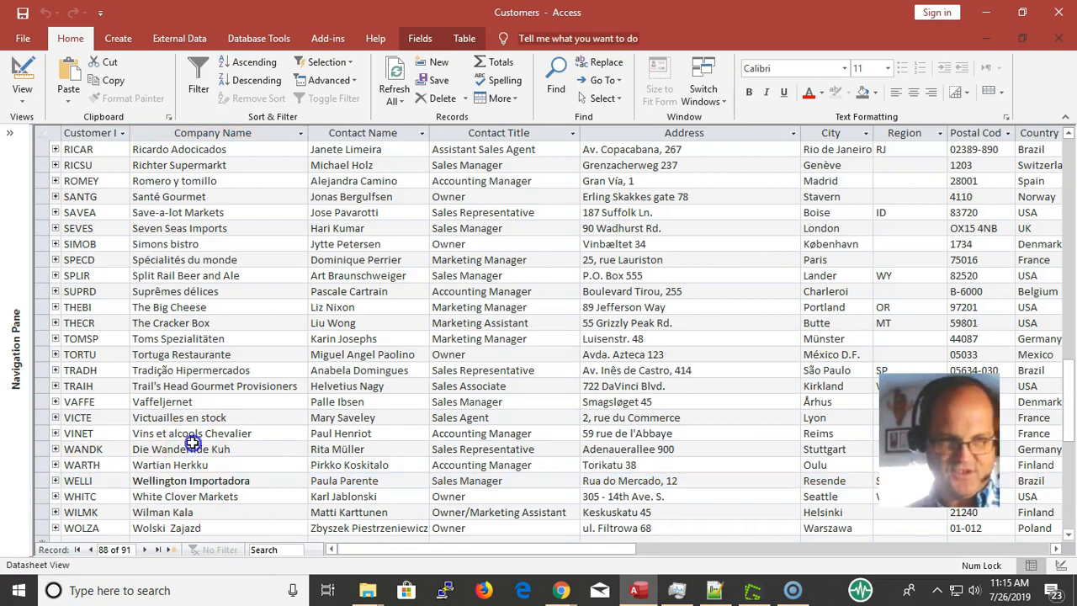
Step: Place the cursor in Die Wandernde Kuh's Customer ID, then in the Company Names Tradição Hipermercados and Spécialités du monde
left_click(106, 448)
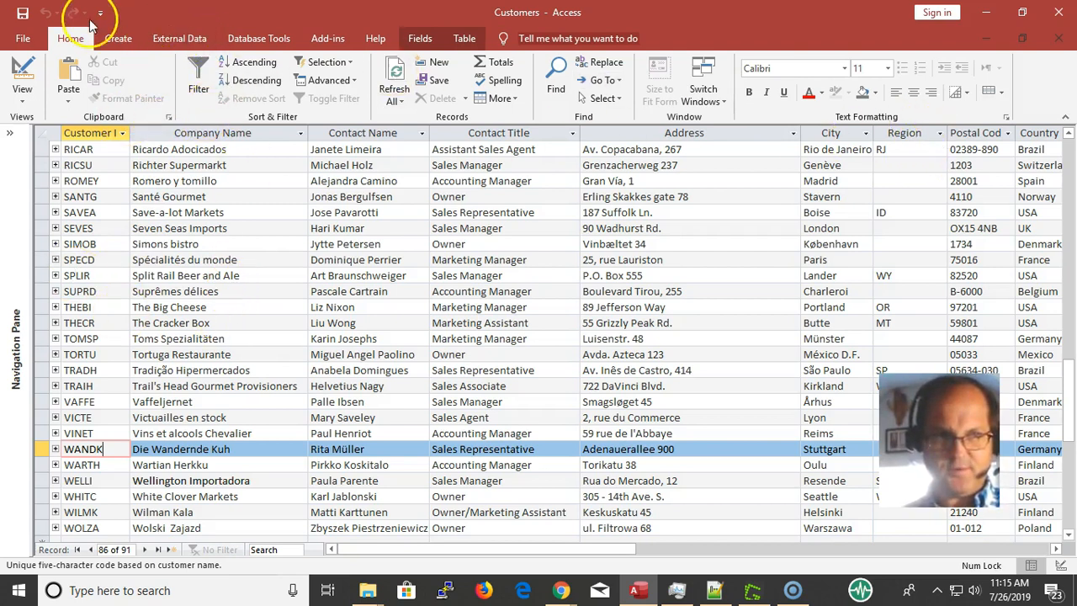
left_click(259, 371)
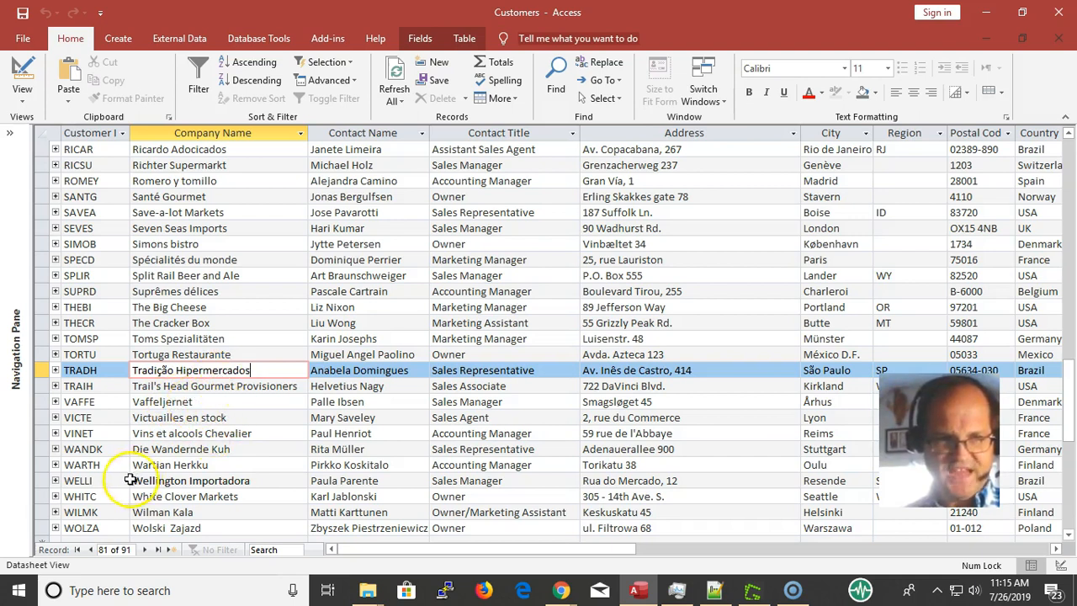
left_click(262, 261)
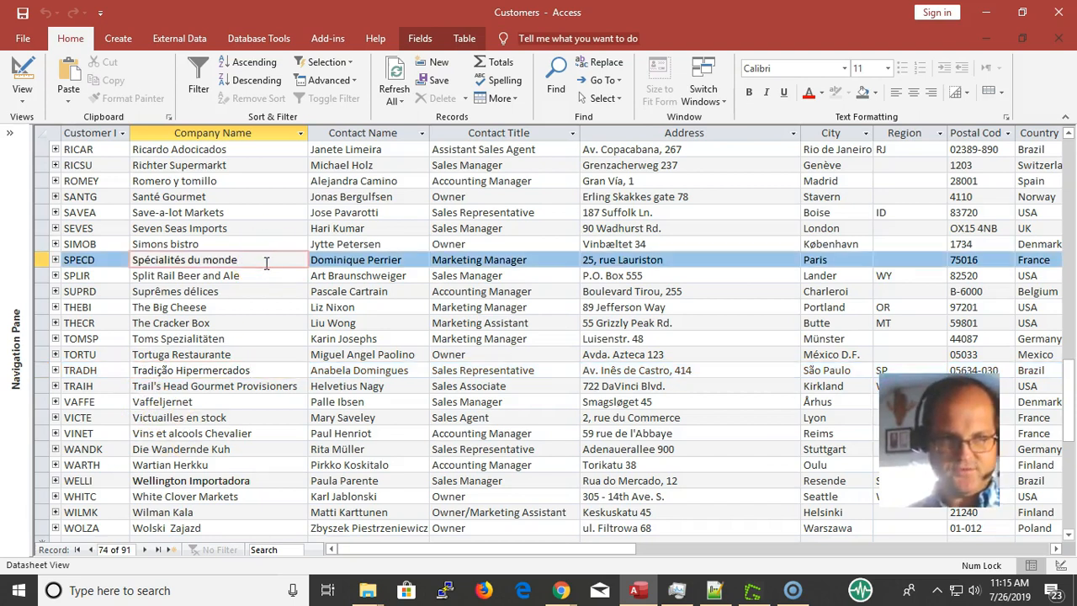
Step: Move down to the Company Name The Big Cheese and enter edit mode, moving the cursor back through its text
key("Down")
key("Down")
key("Down")
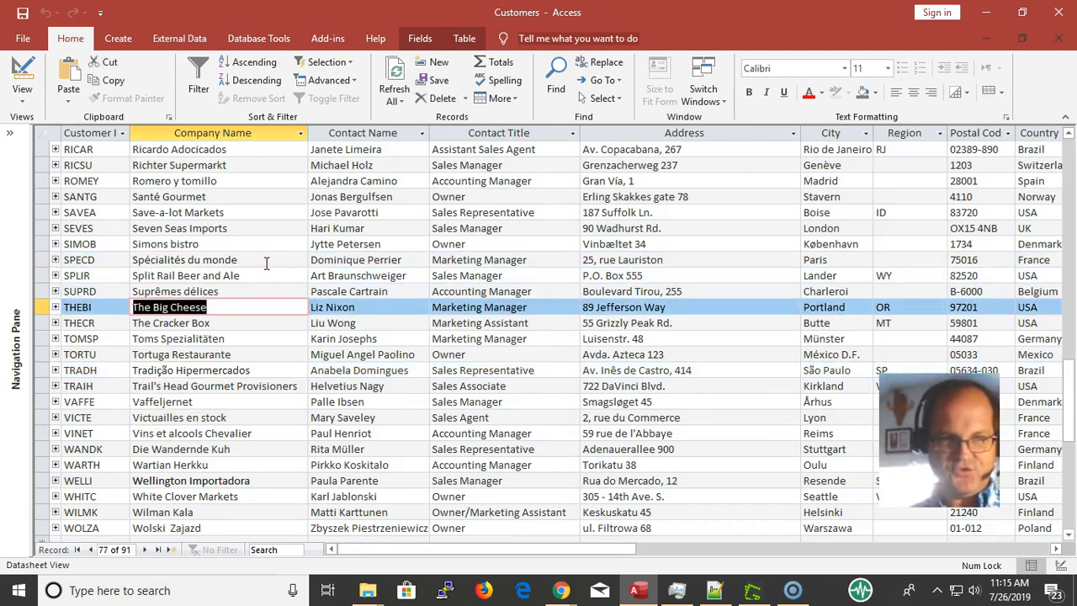
key("F2")
key("Left")
key("Left")
key("Left")
key("Left")
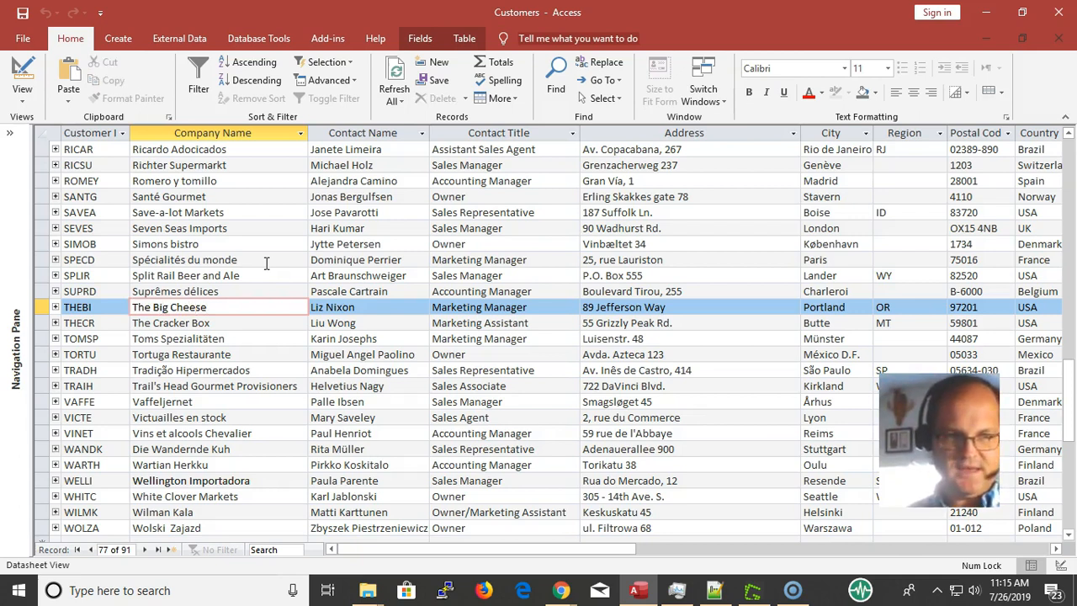
Step: Place the cursor in the Company Name Seven Seas Imports, then in the Customer ID field of the blank new record
key("alt+Tab")
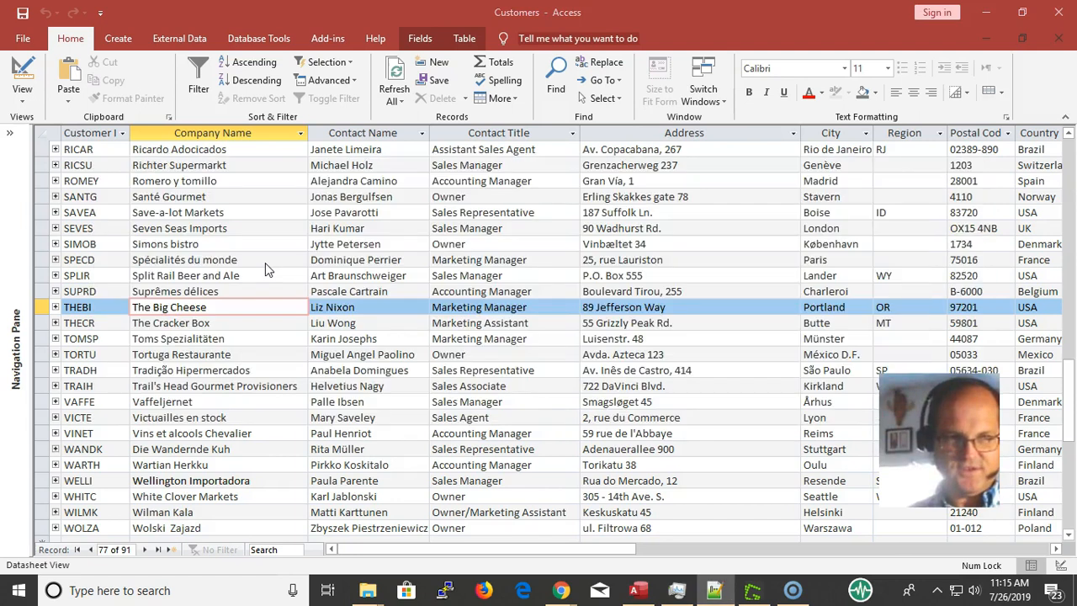
left_click(268, 230)
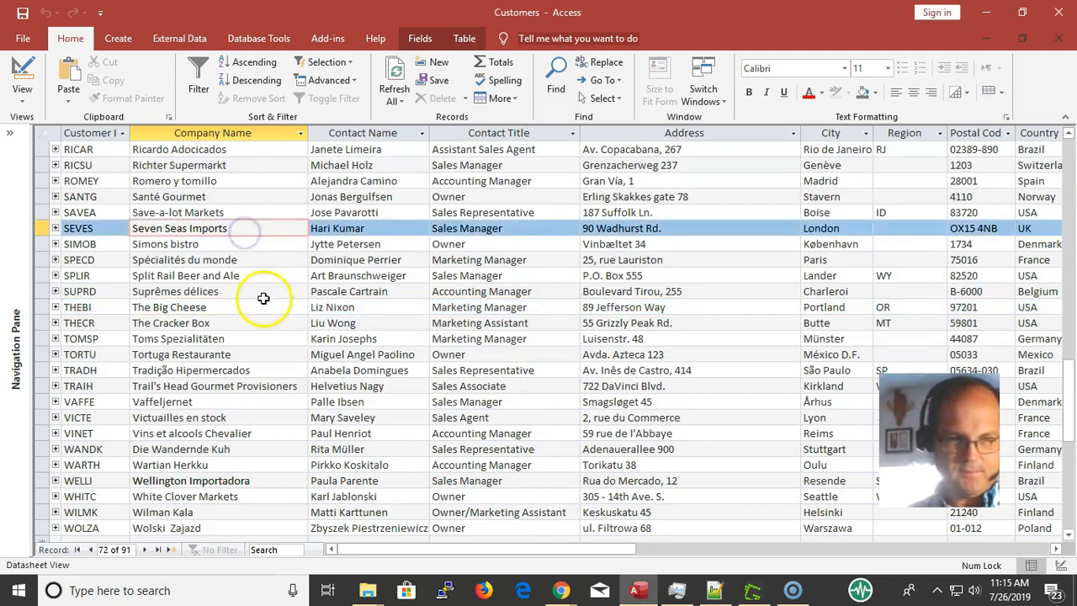
scroll(249, 378, "down", 5)
scroll(249, 379, "down", 1)
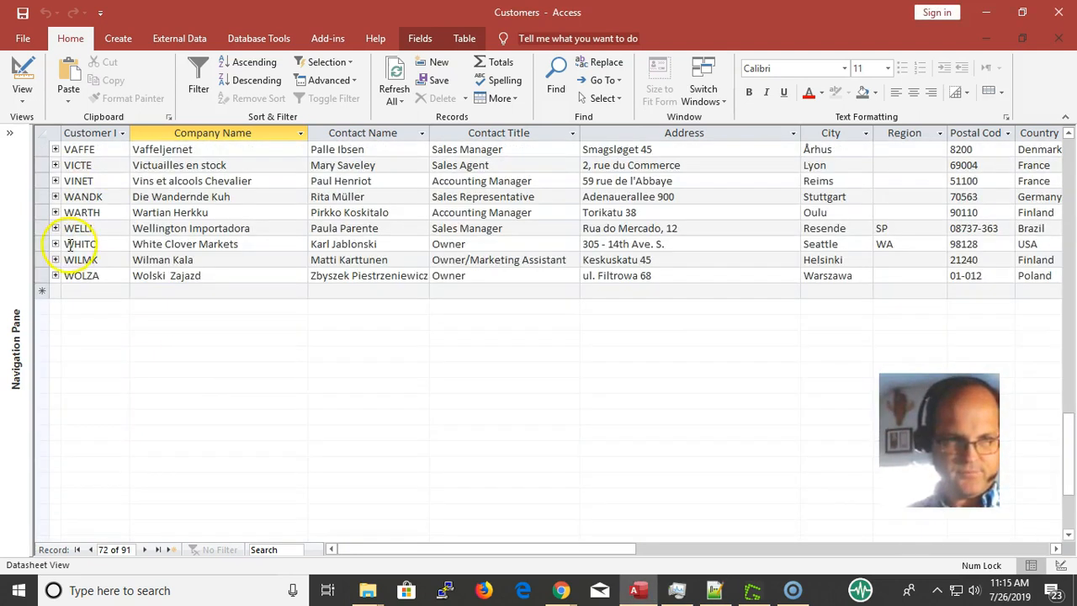
left_click(83, 290)
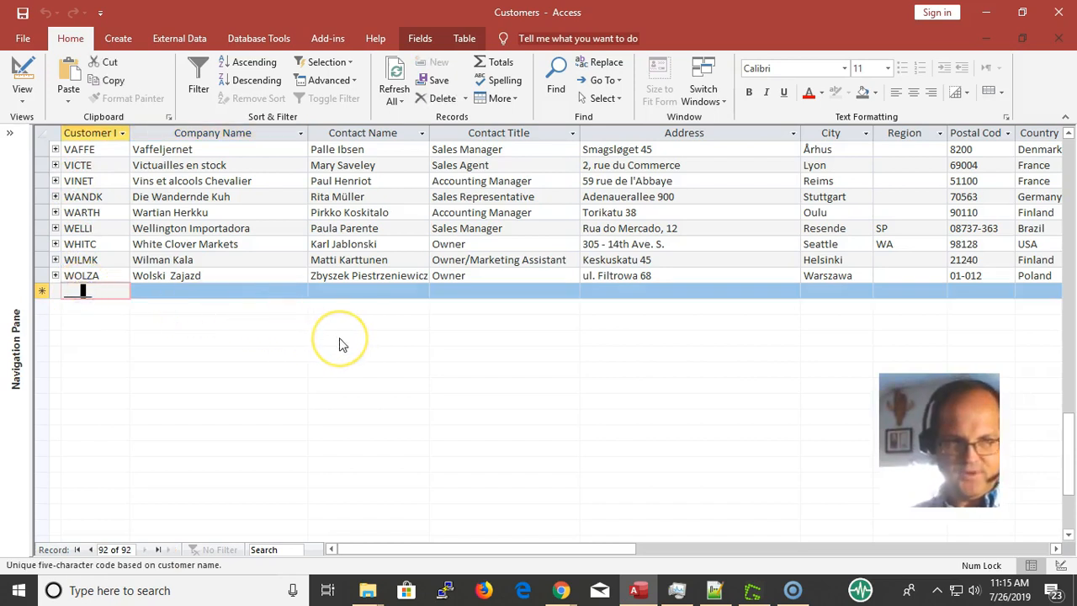
Step: Move back from the new record to the last record's Click to Add column, then return to the new record's Customer ID
key("Left")
key("Left")
key("Left")
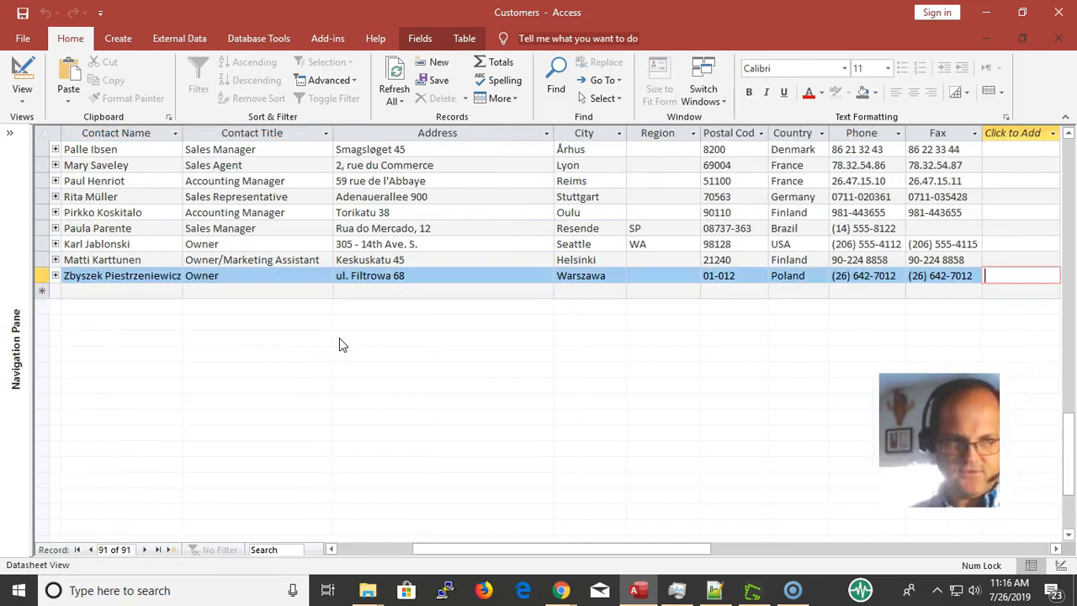
key("Right")
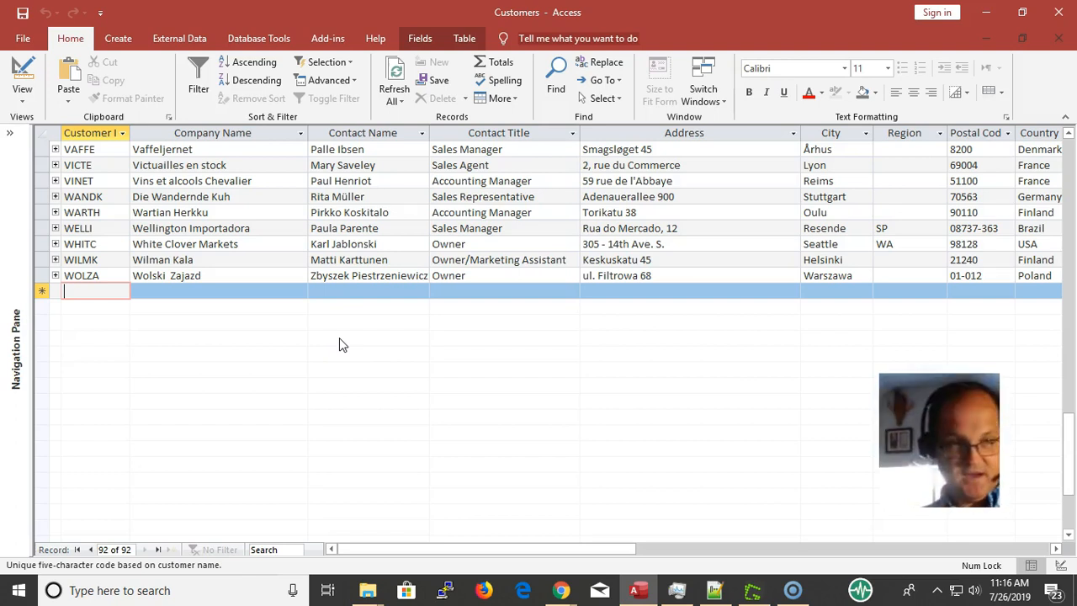
Step: Add a record with a five-letter Customer ID and the Company Name The Idea Company, and save it by leaving the record
key("Caps_Lock")
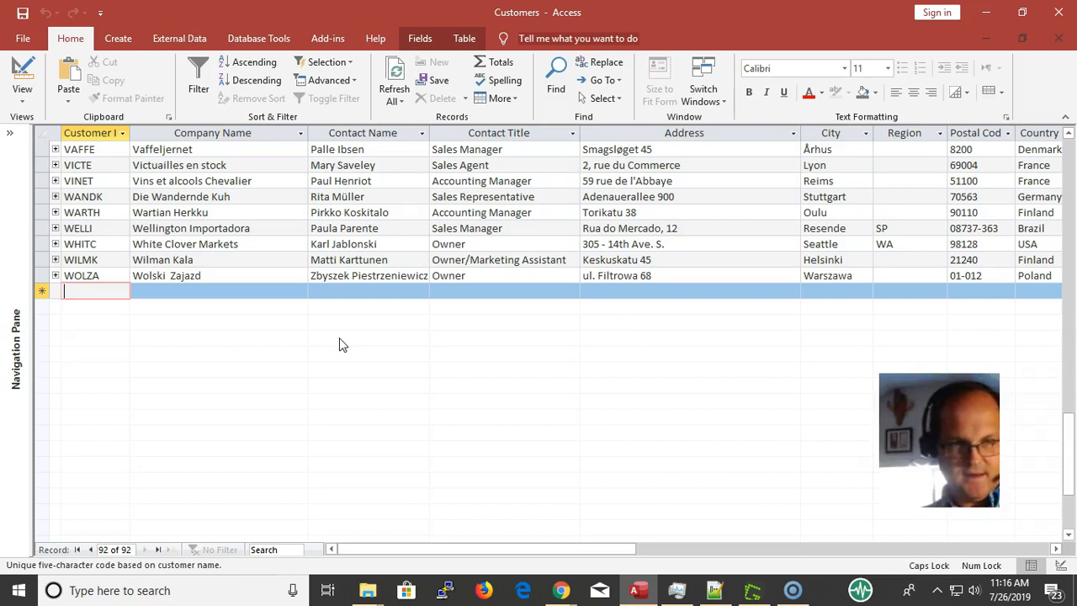
type("IDEAS")
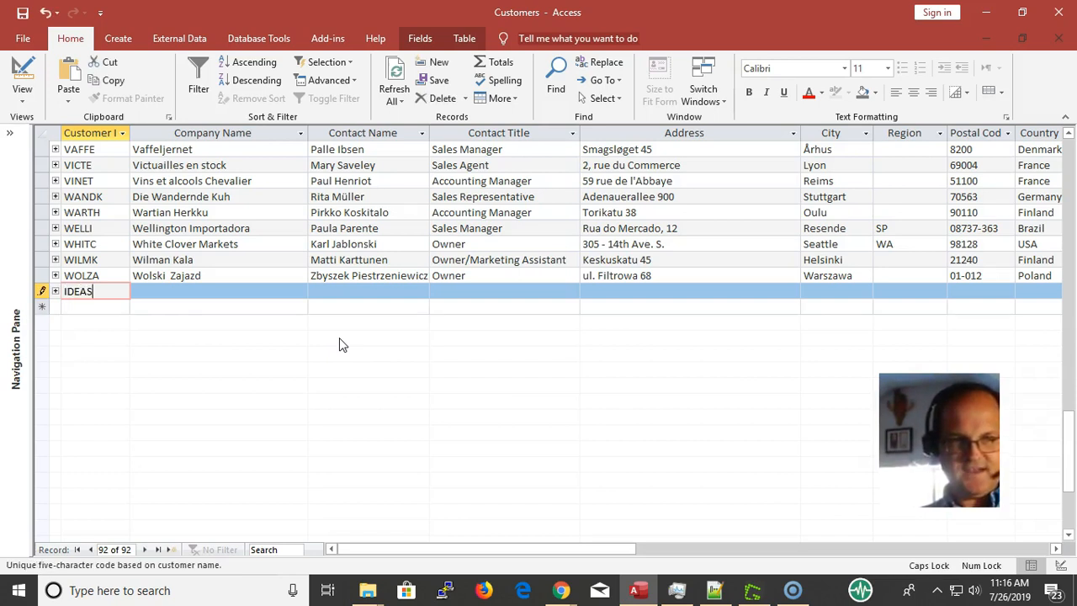
key("Tab")
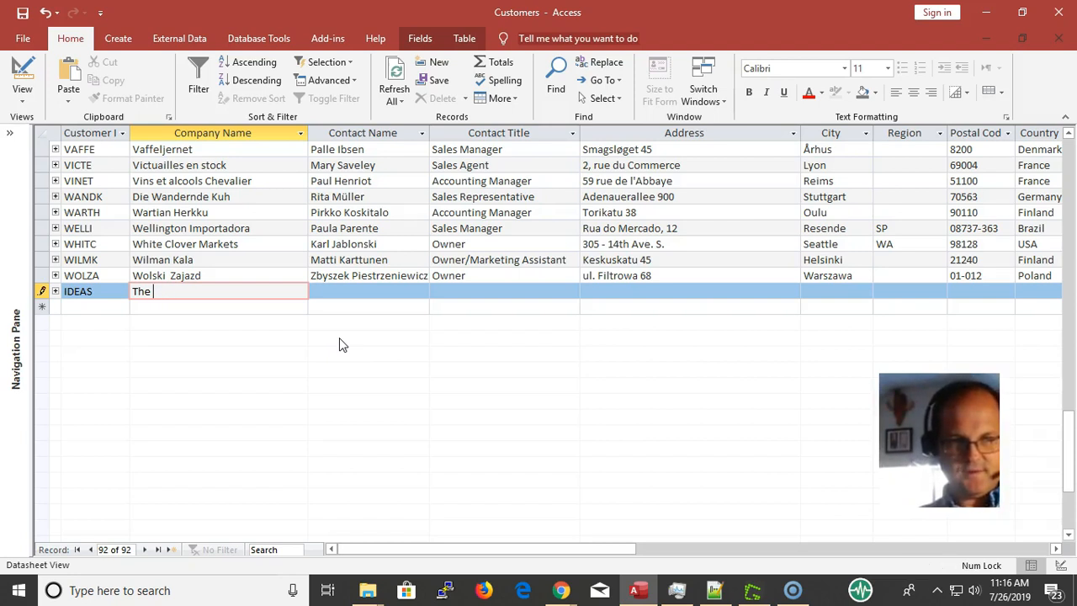
type("Comp")
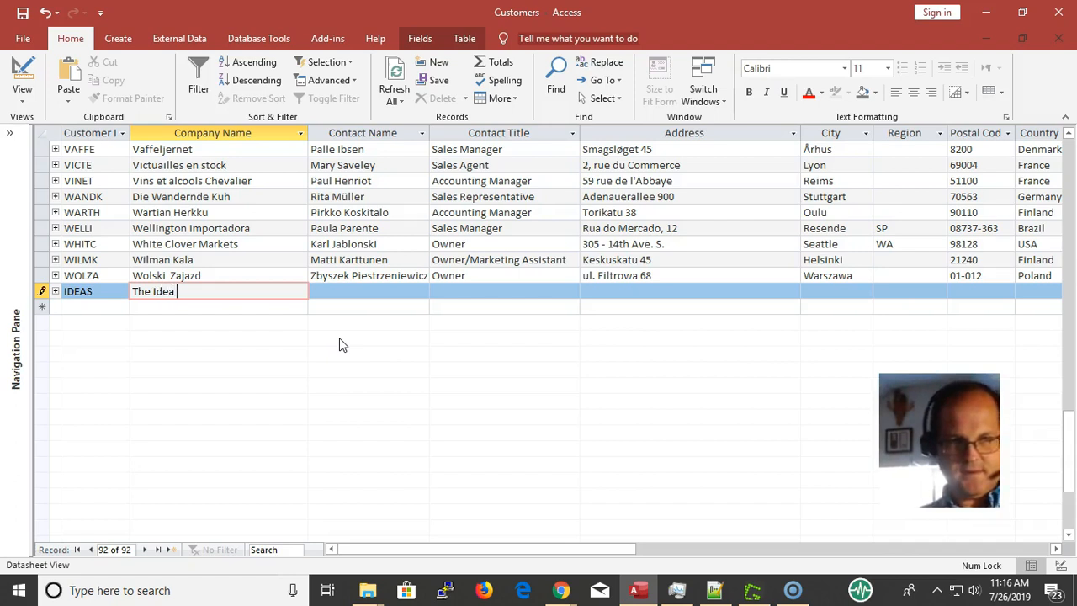
type("any")
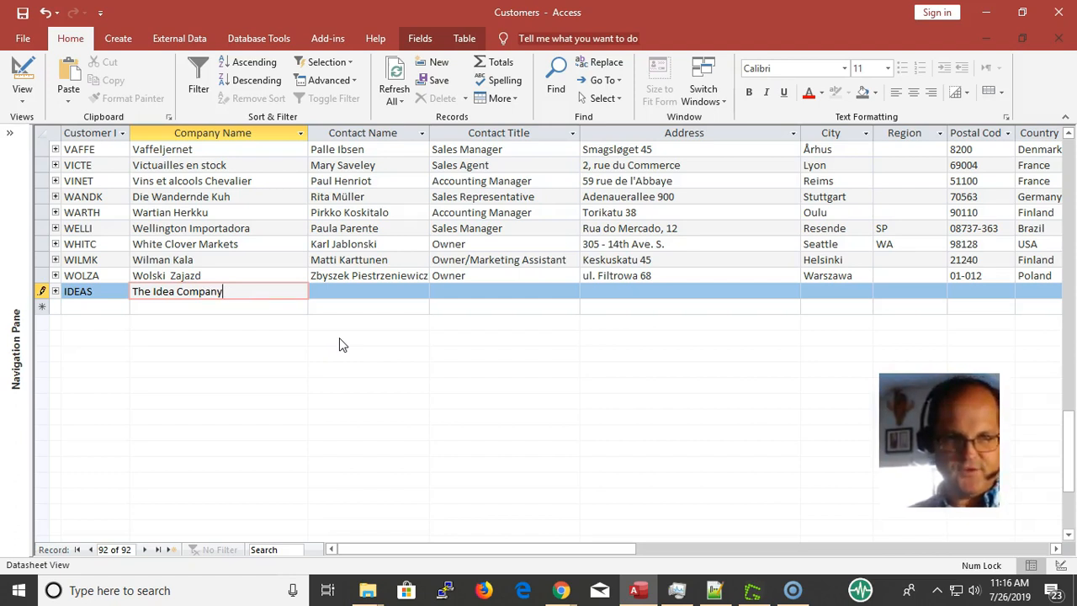
key("Down")
key("Up")
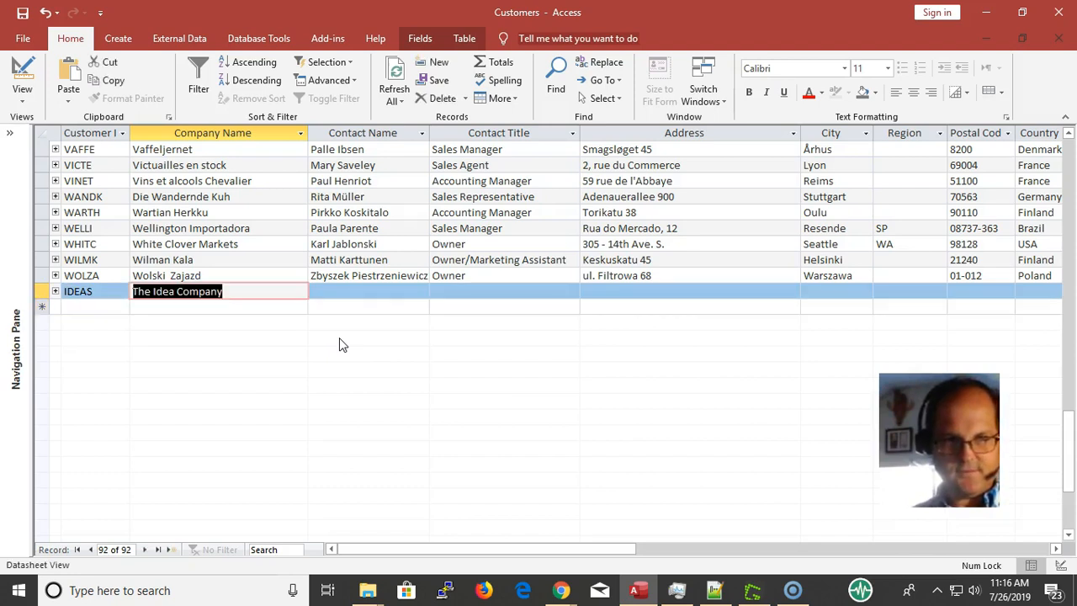
Step: Move back and forth through the fields of The Idea Company's record, ending on its Customer ID
key("Tab")
key("Tab")
key("shift+Tab")
key("shift+Tab")
key("Left")
key("Left")
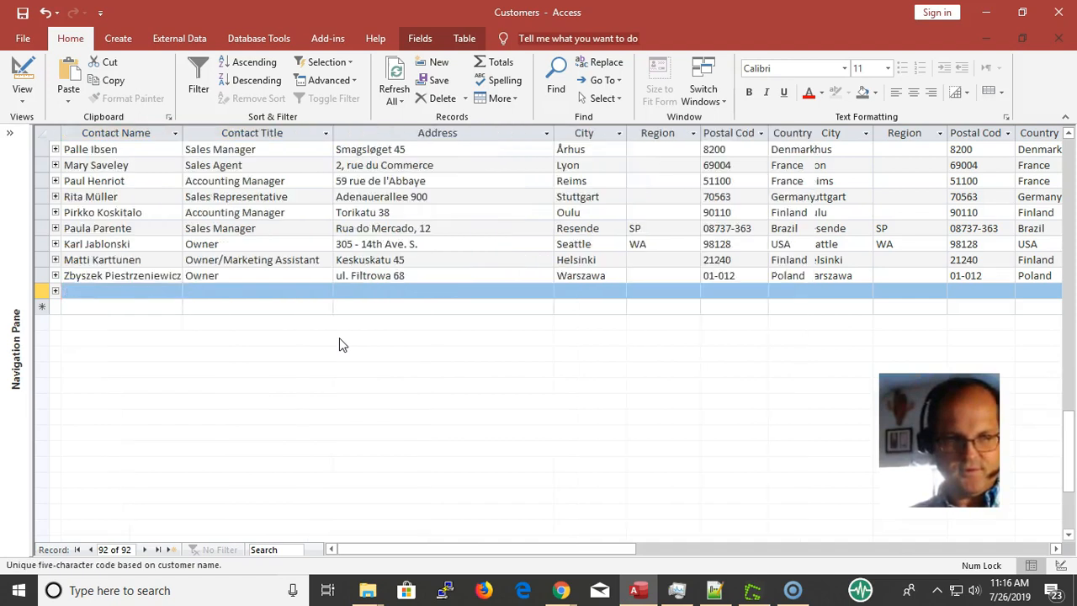
key("Right")
key("Right")
key("Left")
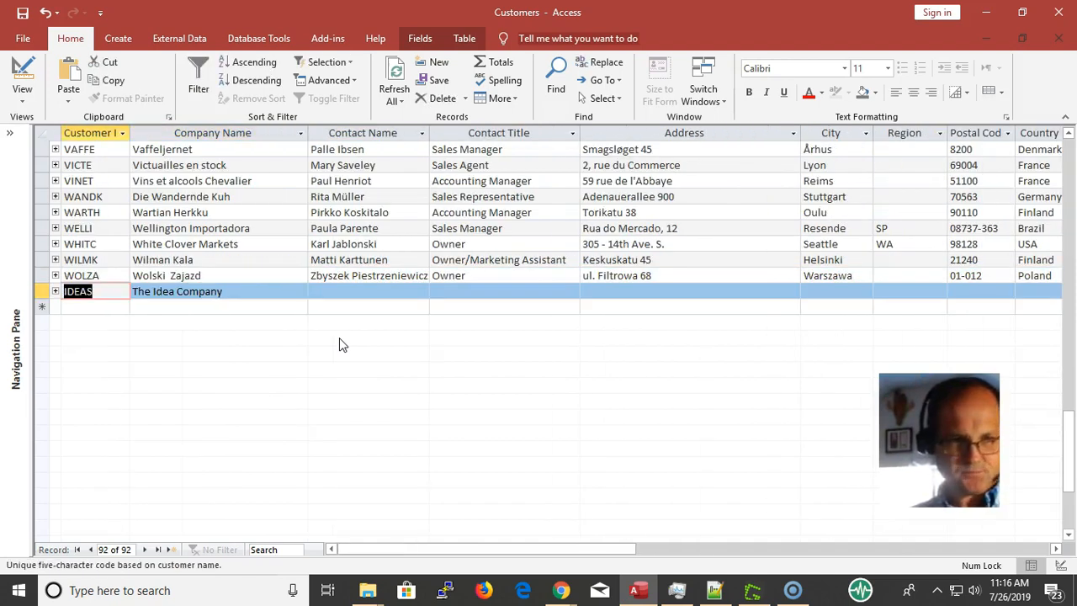
Step: Copy the Customer ID of Wilman Kala
left_click(107, 275)
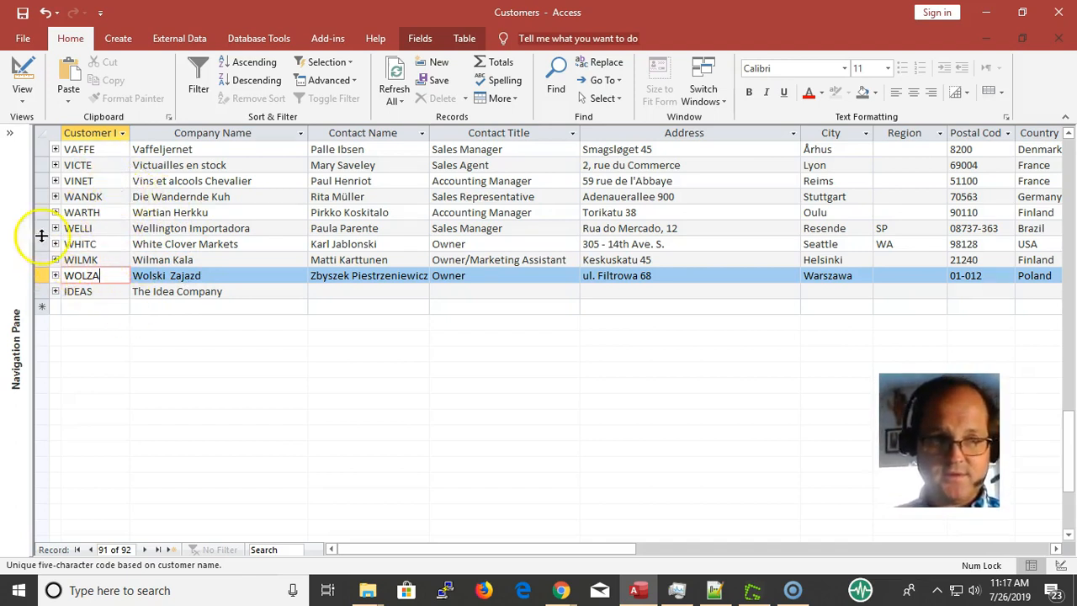
double_click(110, 263)
left_click(112, 260)
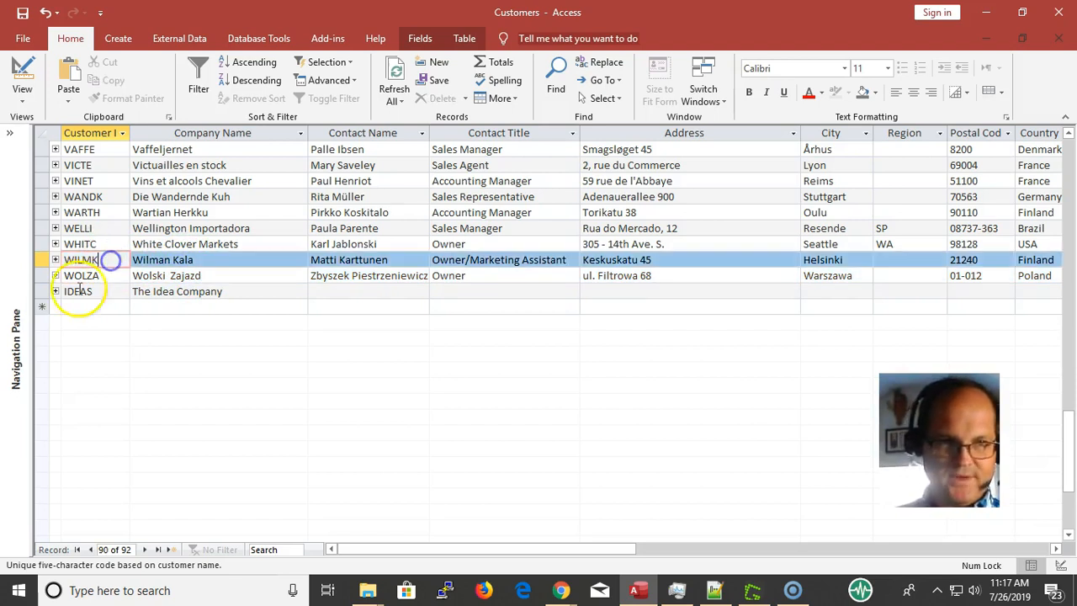
left_click_drag(107, 264, 42, 258)
key("ctrl+c")
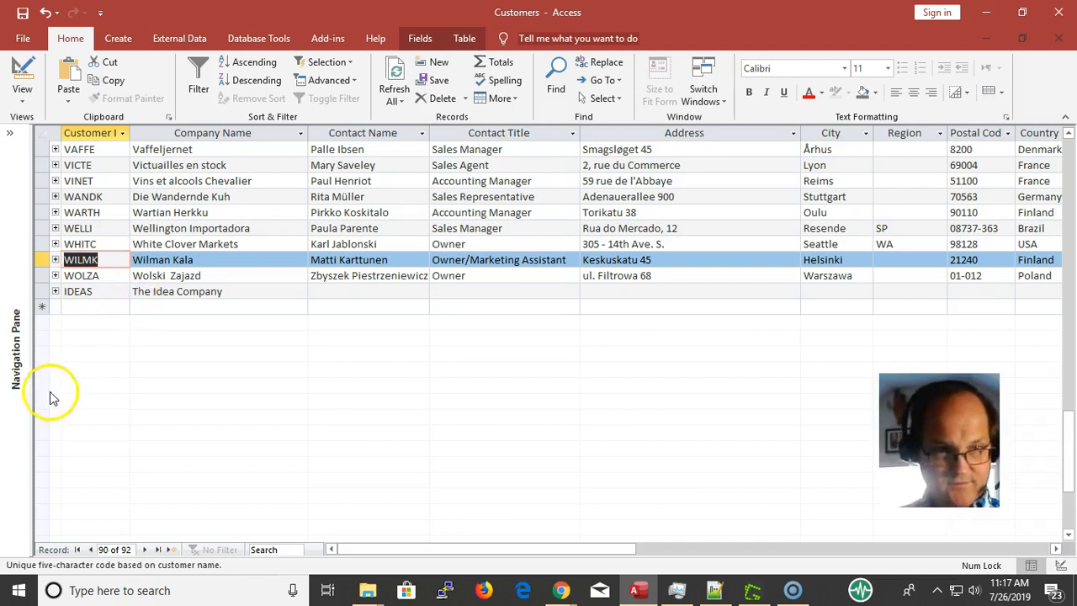
Step: Try to save a new record with the copied Customer ID and the Company Name asdfas, and discard the record
left_click(101, 309)
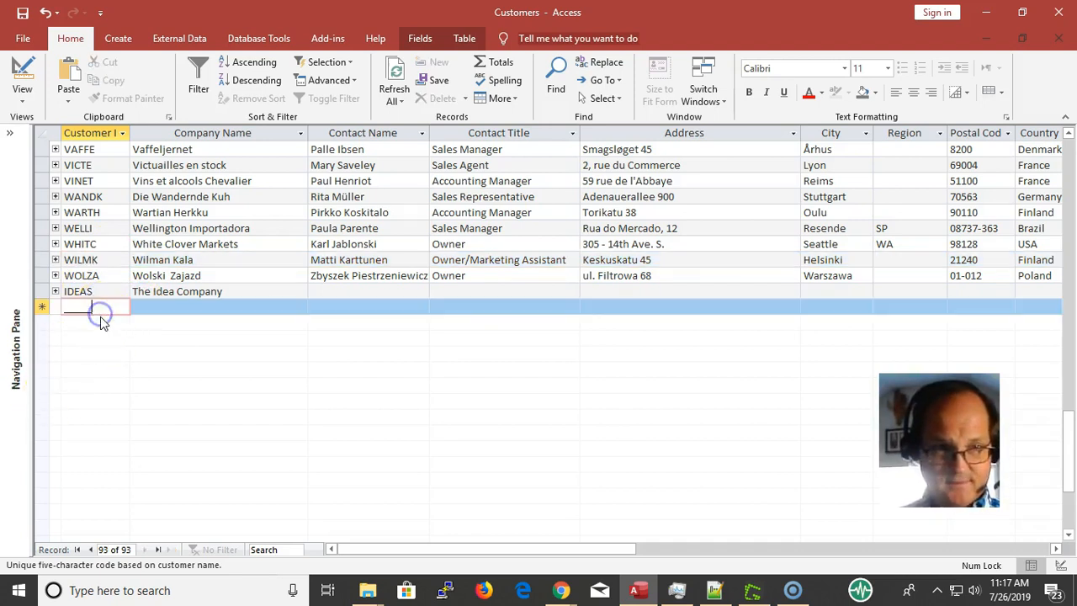
left_click_drag(89, 308, 7, 293)
key("ctrl+v")
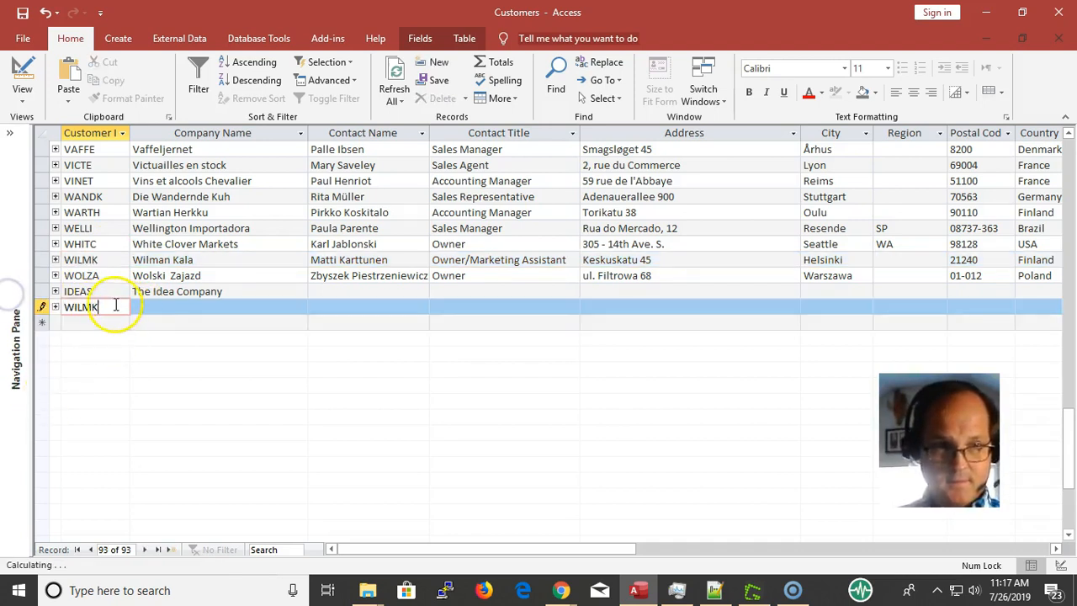
key("Tab")
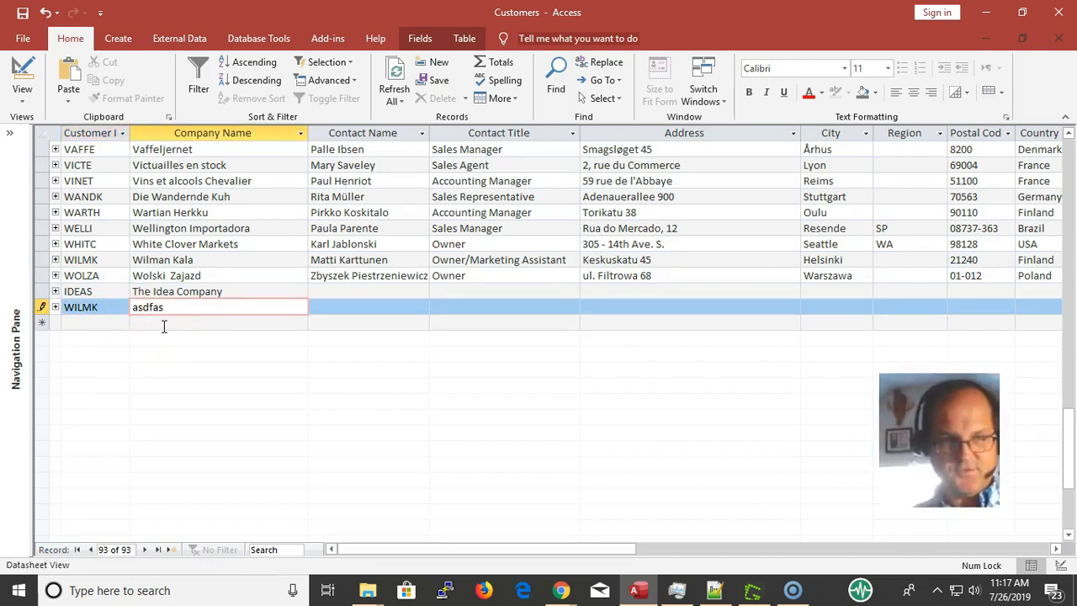
left_click(164, 326)
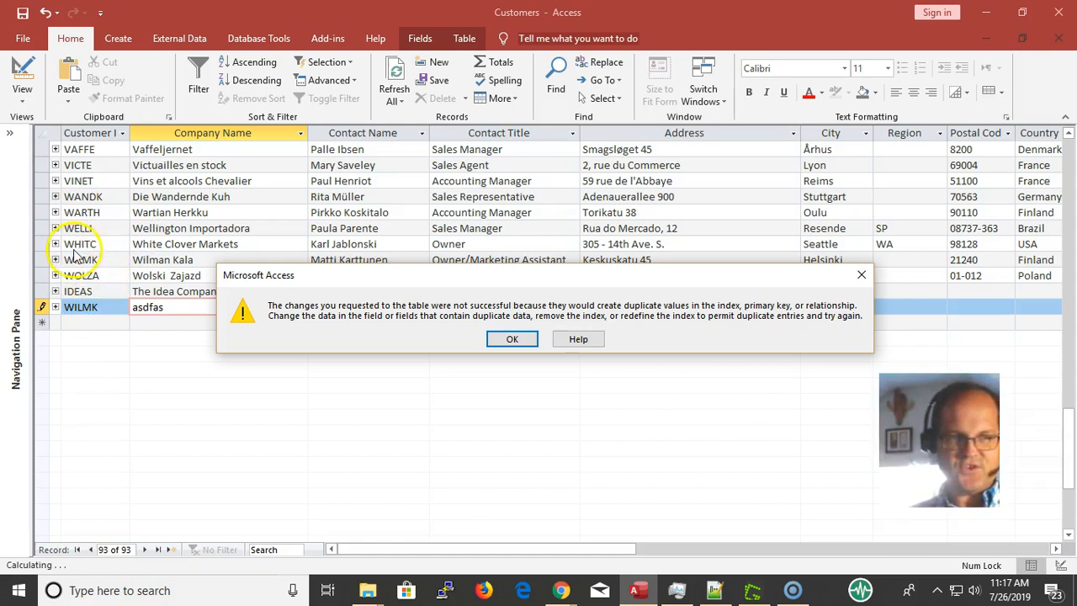
key("Return")
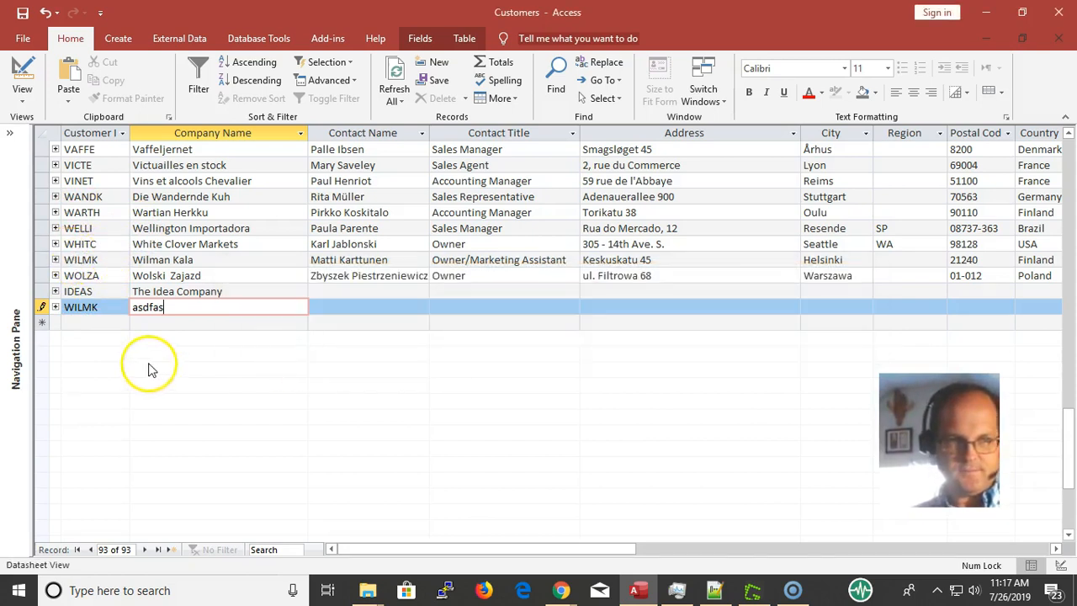
key("Escape")
key("Escape")
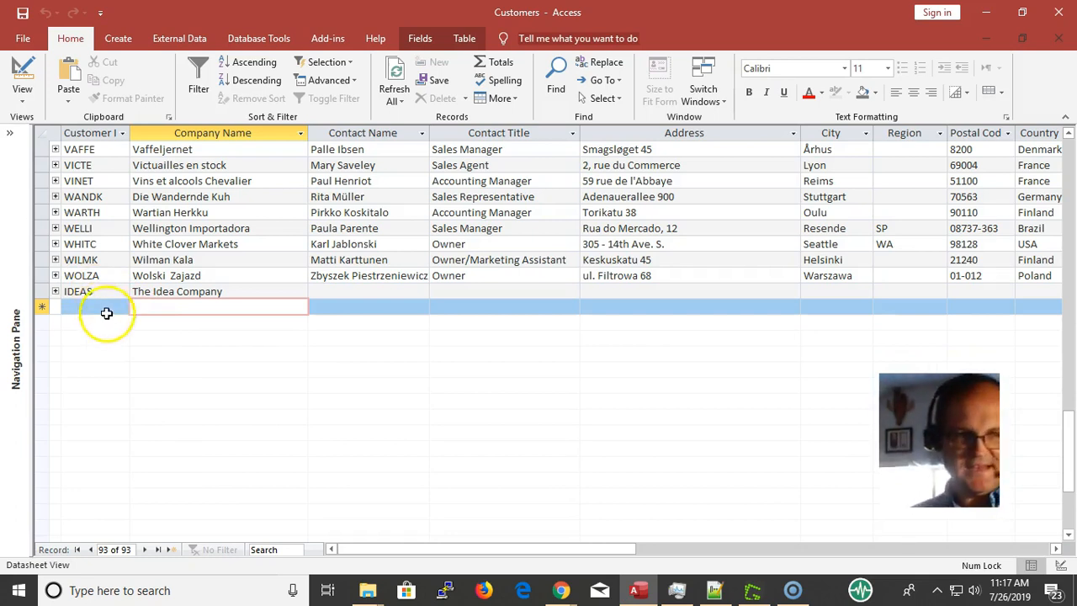
Step: Try removing the last character of The Idea Company's Customer ID and cancel the edit
left_click(120, 302)
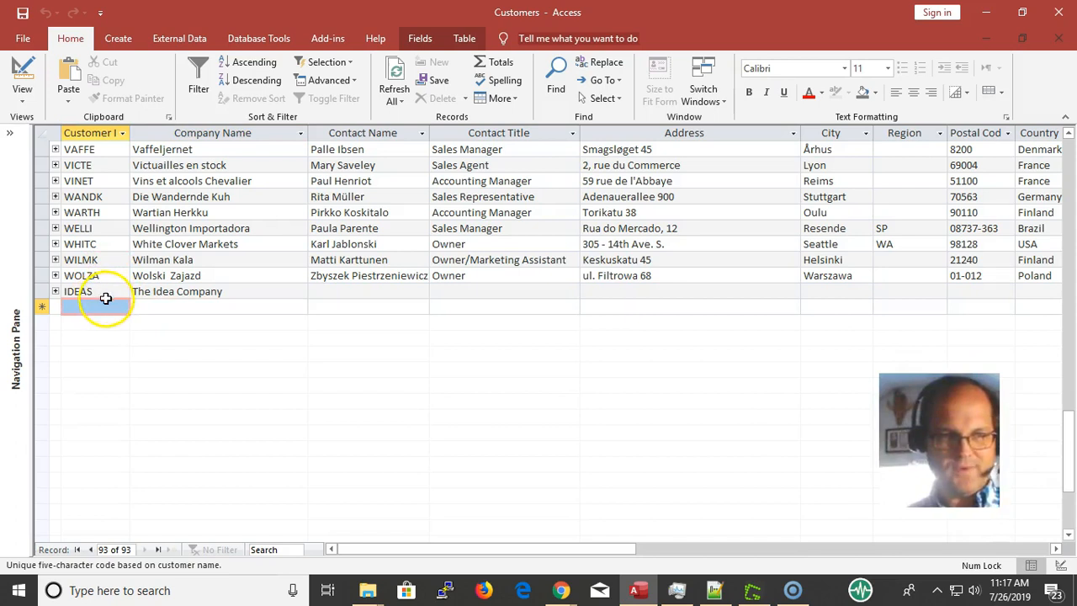
left_click(123, 289)
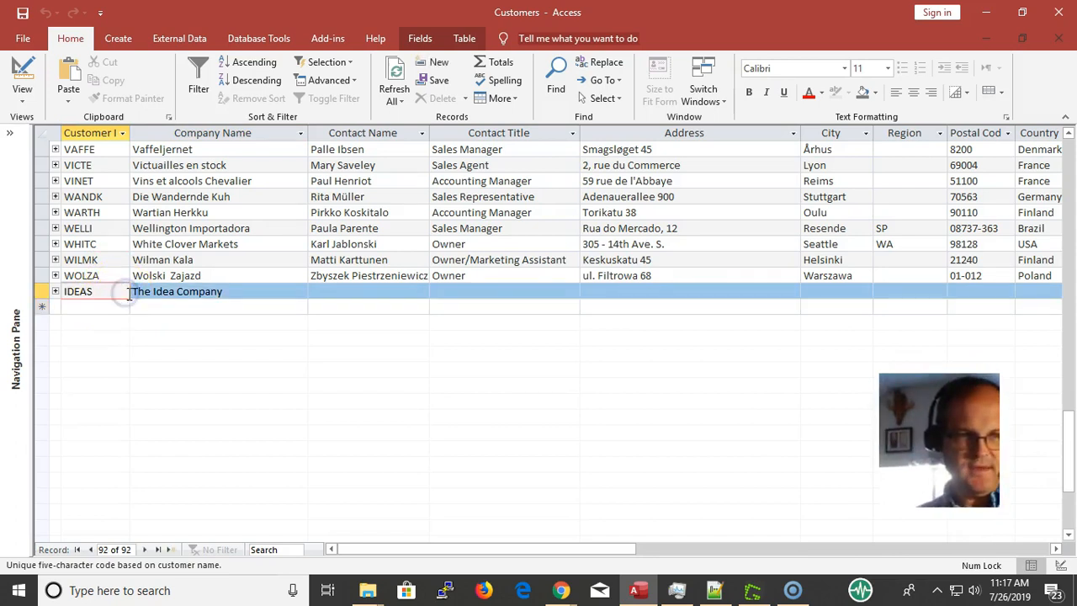
key("BackSpace")
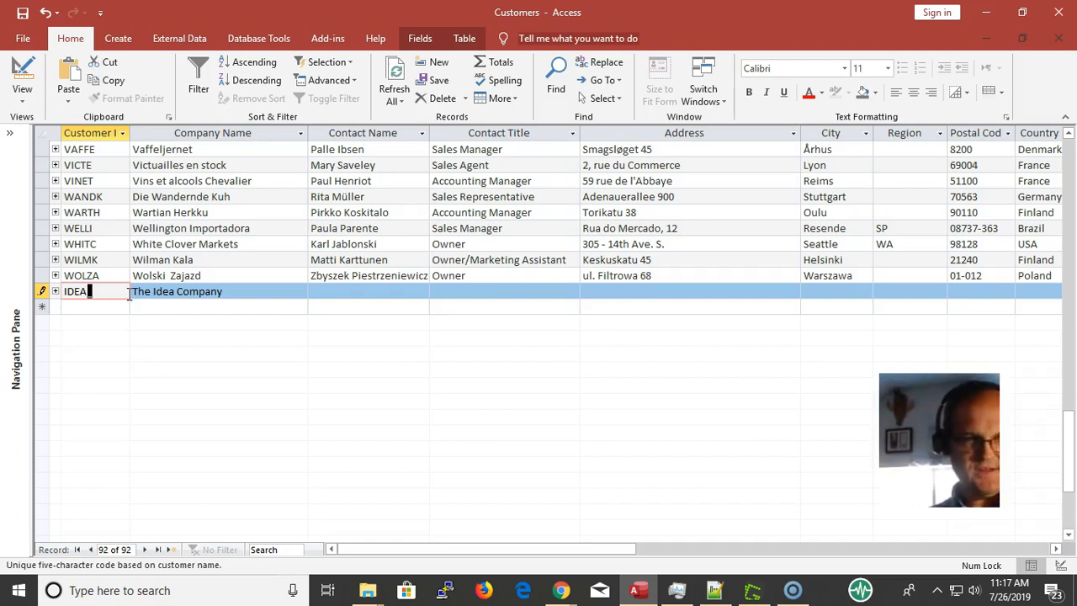
key("Escape")
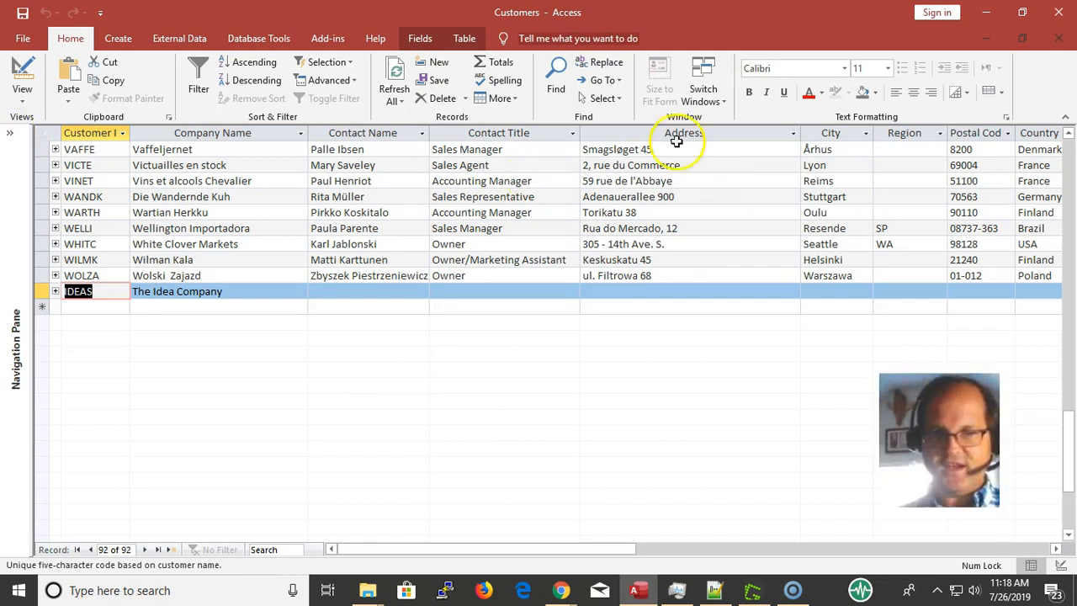
Step: Freeze the City field of the datasheet
left_click(833, 134)
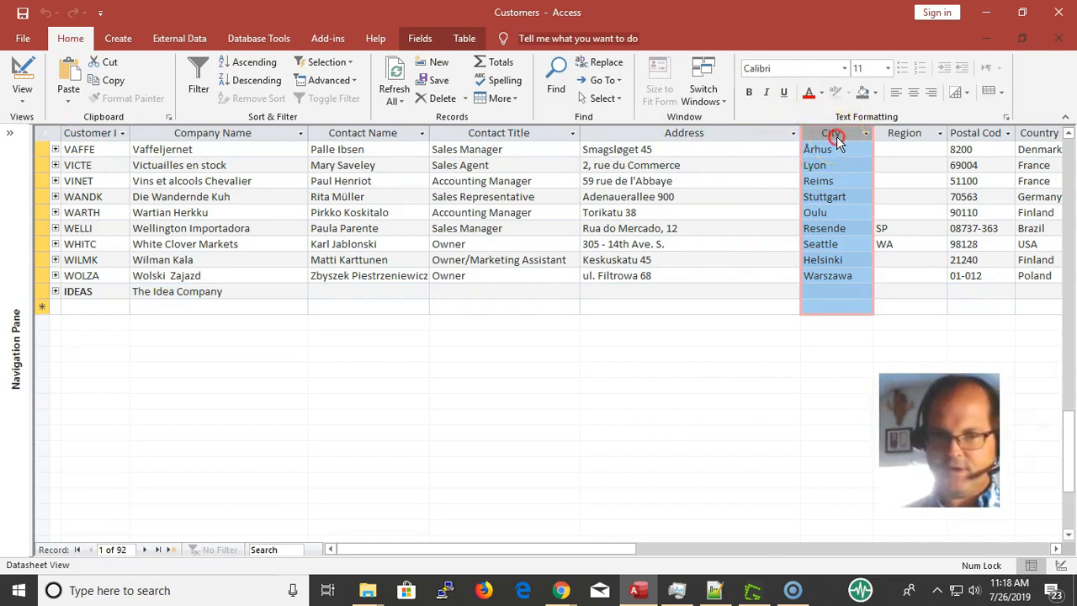
right_click(831, 132)
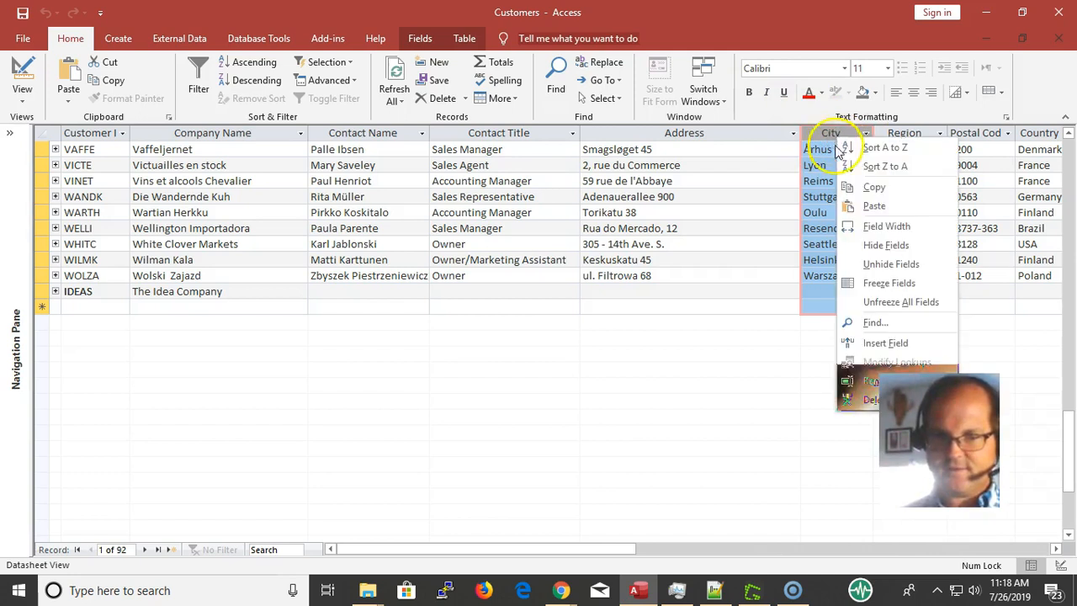
left_click(894, 281)
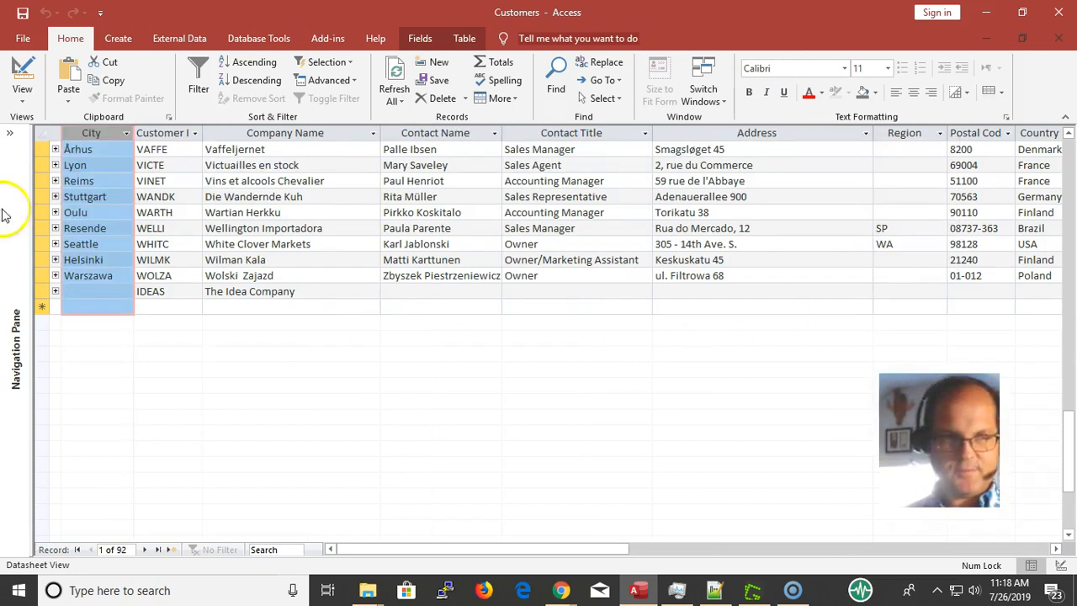
Step: Sort the customer records by City from A to Z
left_click(83, 161)
left_click(96, 153)
scroll(100, 155, "up", 1)
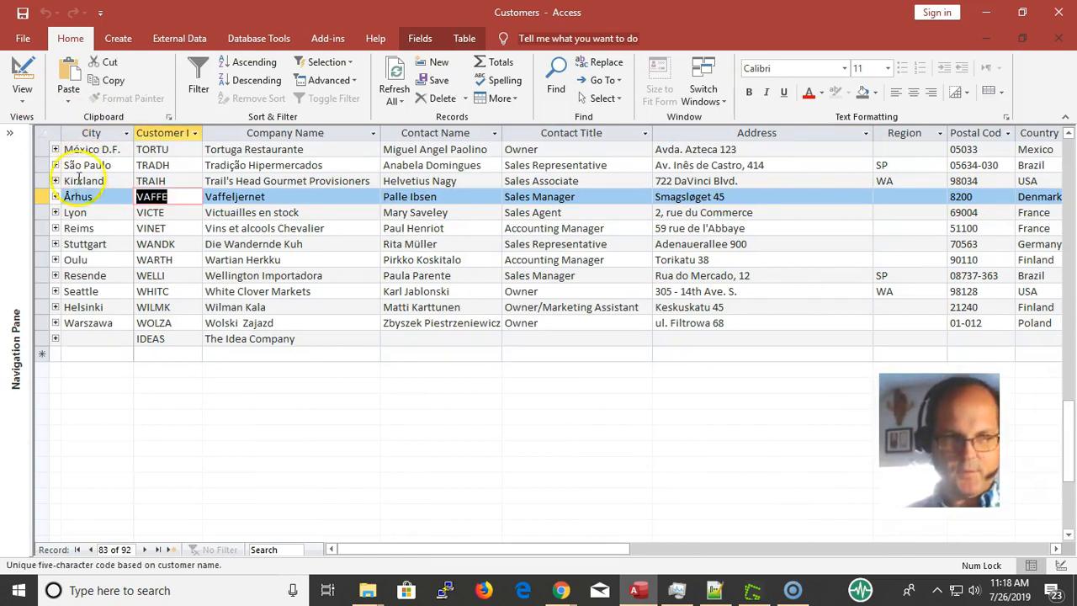
left_click(96, 152)
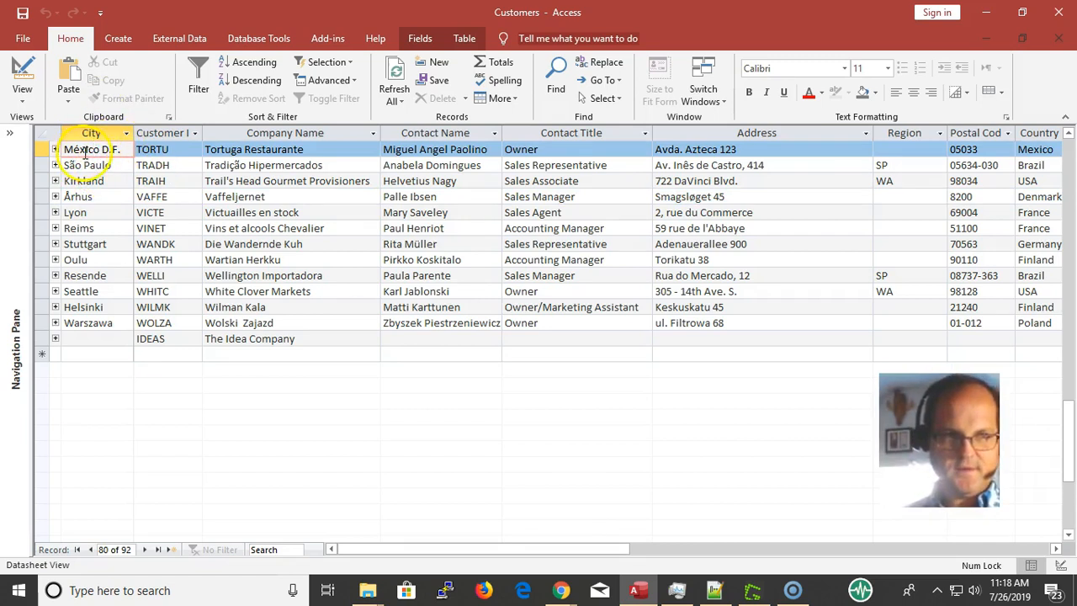
right_click(92, 156)
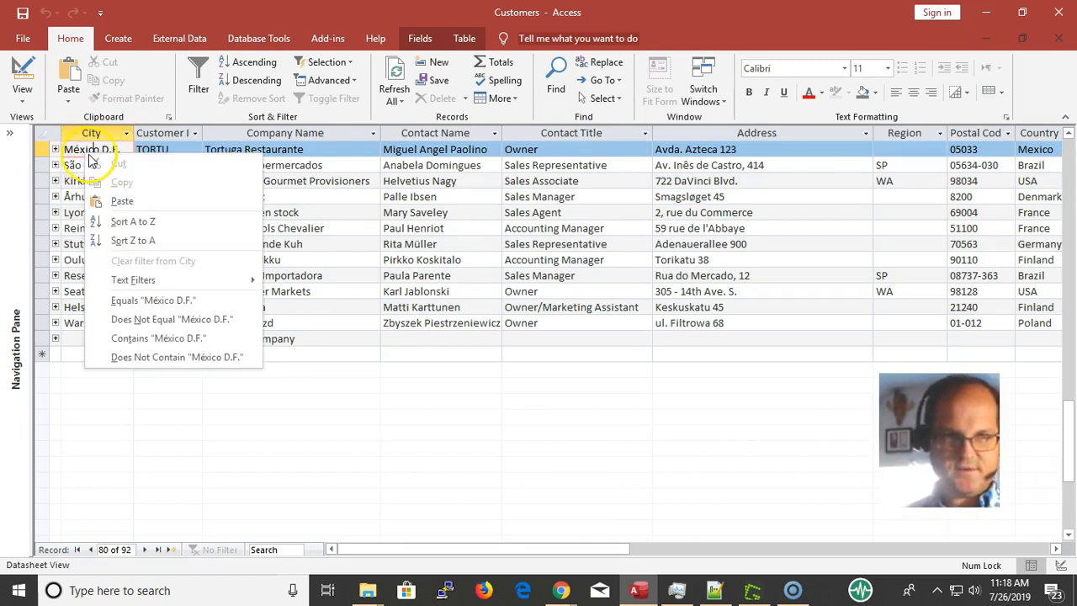
left_click(138, 222)
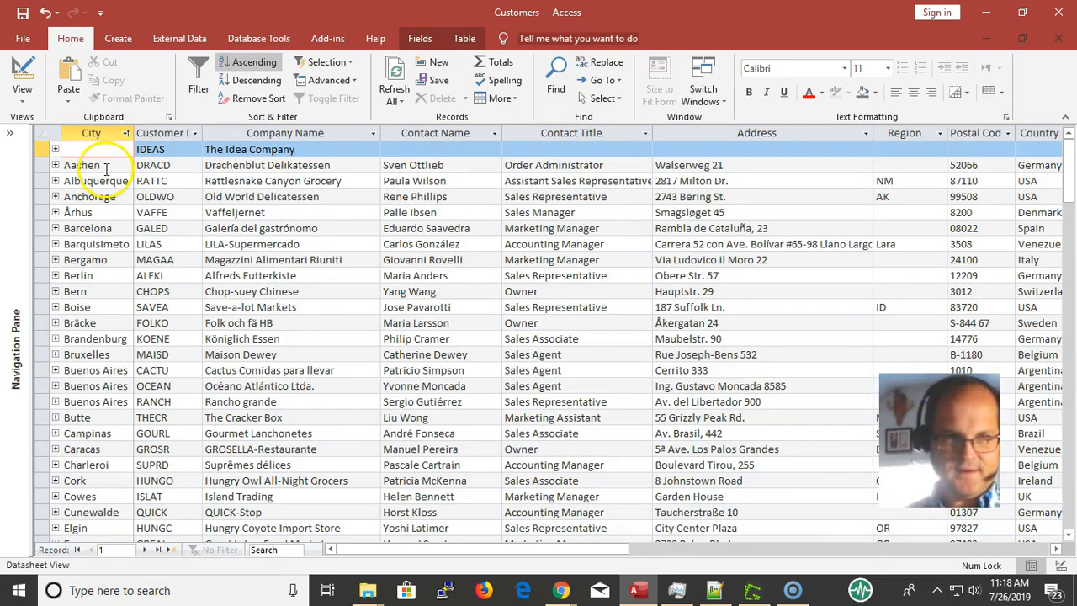
Step: Starting in Around the Horn's City, move field by field through the London records to Eastern Connection's Country
scroll(101, 189, "down", 6)
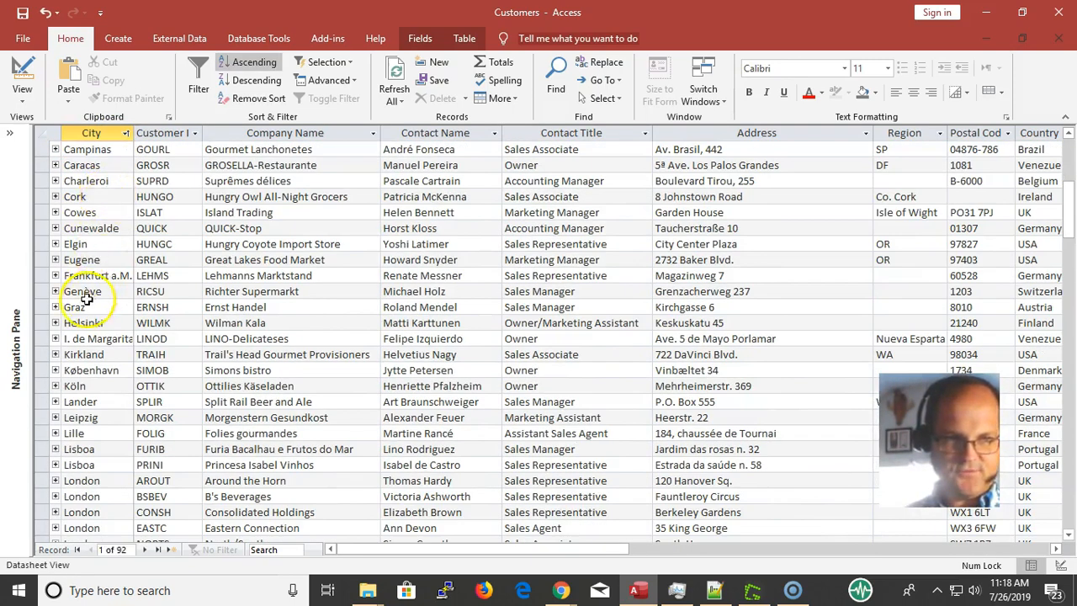
scroll(88, 299, "down", 3)
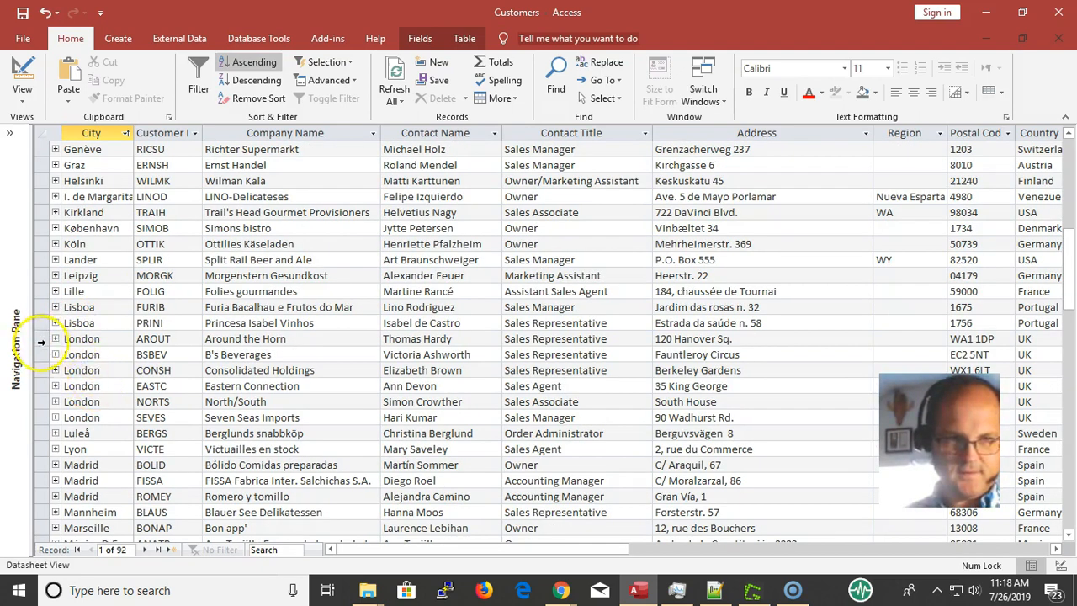
left_click(88, 339)
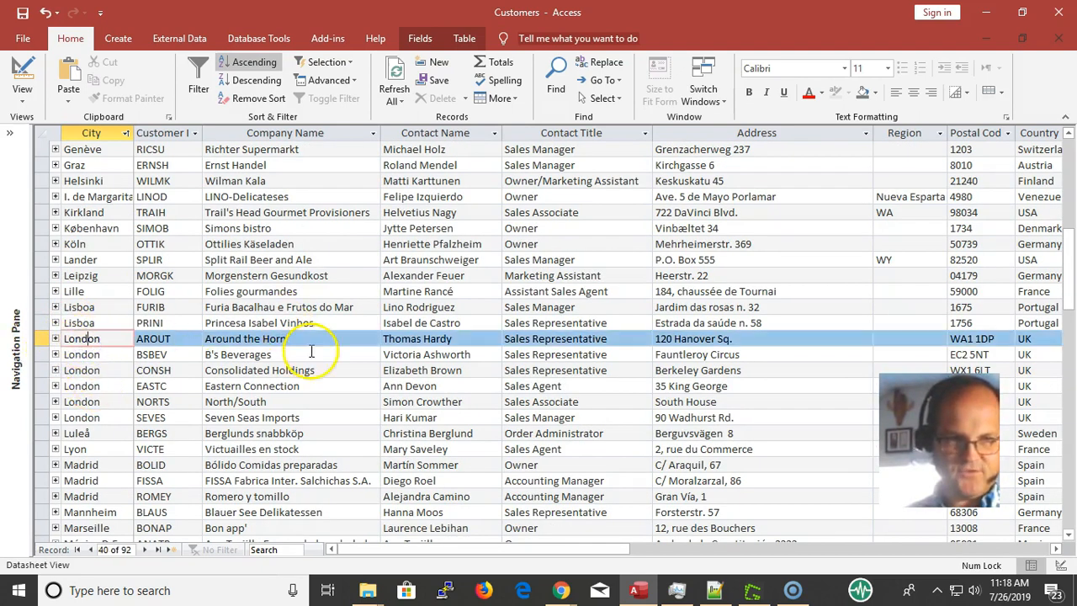
key("Tab")
key("Tab")
key("Tab")
key("Tab")
key("Tab")
key("Tab")
key("Tab")
key("Tab")
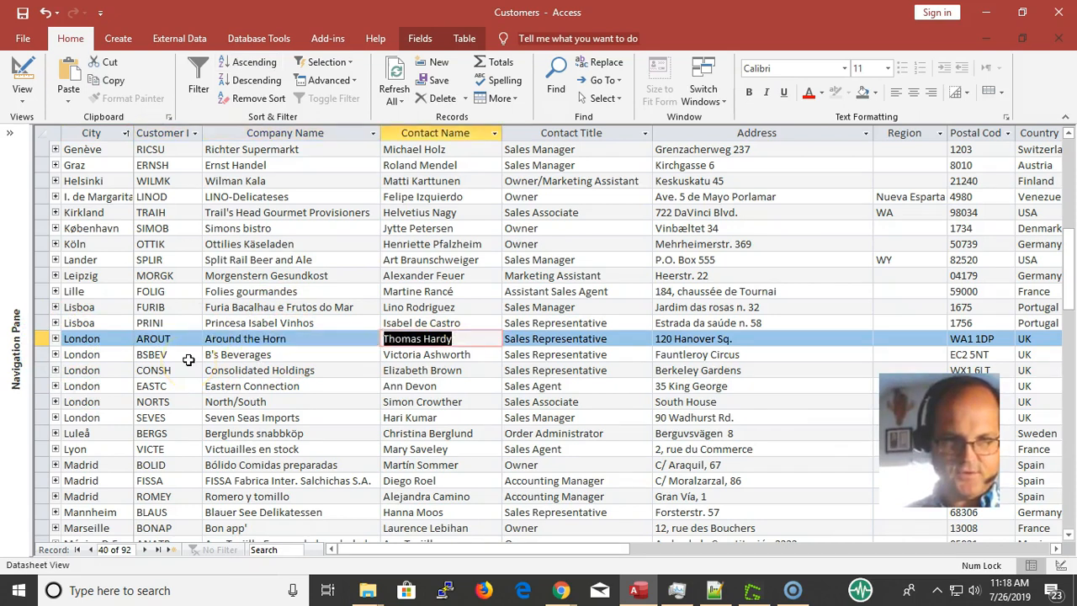
key("Tab")
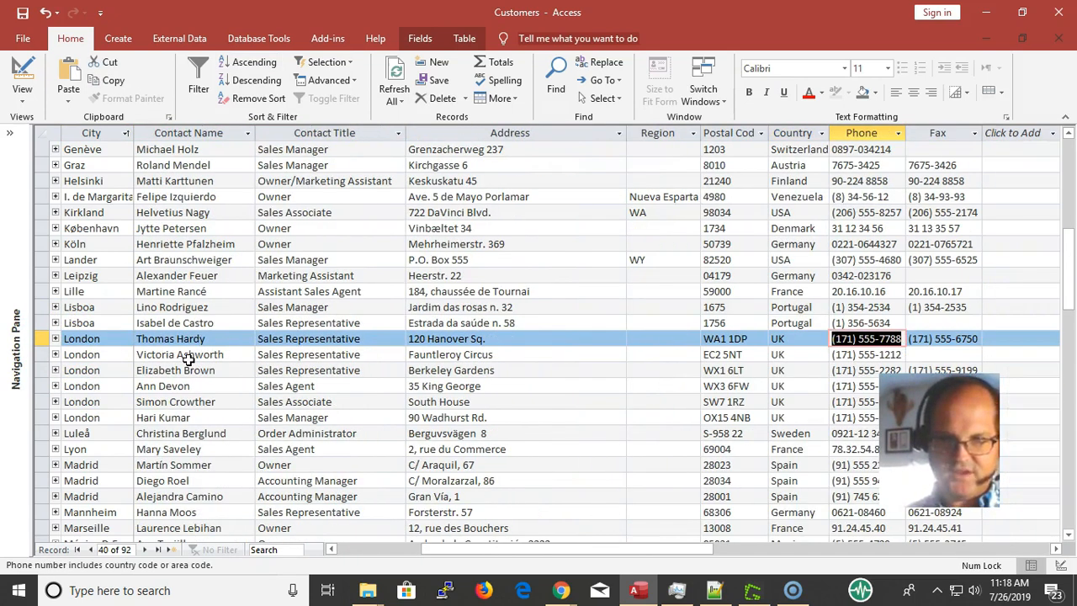
key("Tab")
key("Tab")
key("Tab")
key("Tab")
key("Tab")
key("shift+Right")
key("Tab")
key("Tab")
key("Tab")
key("Tab")
key("Tab")
key("Tab")
key("Tab")
key("Tab")
key("Tab")
key("Tab")
key("Tab")
key("Tab")
key("Tab")
key("Tab")
key("Tab")
key("Tab")
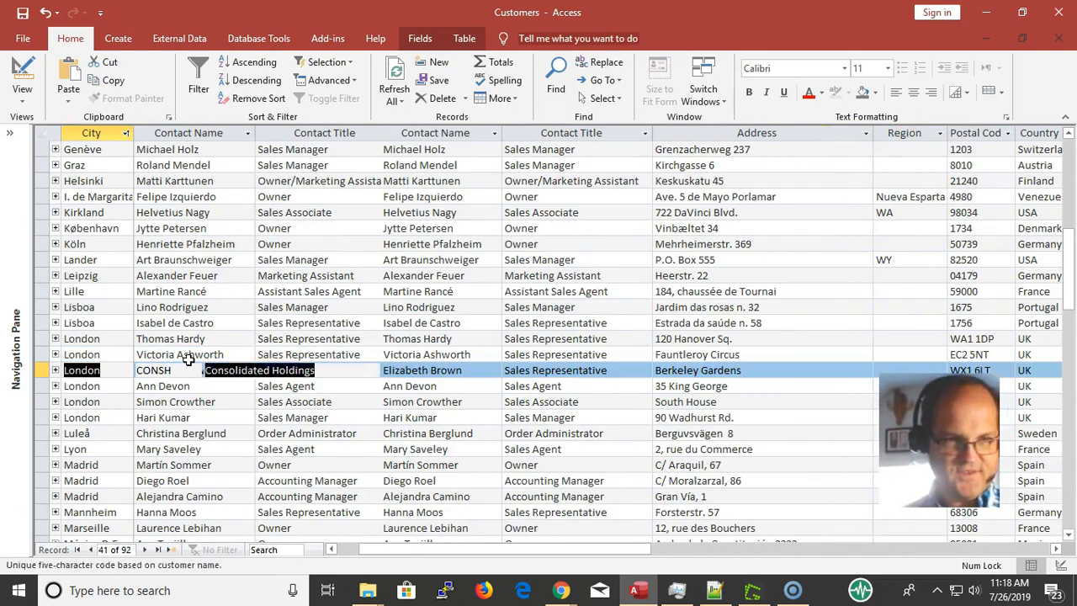
key("Tab")
key("Tab")
key("Tab")
key("Tab")
key("Tab")
key("Tab")
key("Tab")
key("Tab")
key("Tab")
key("Tab")
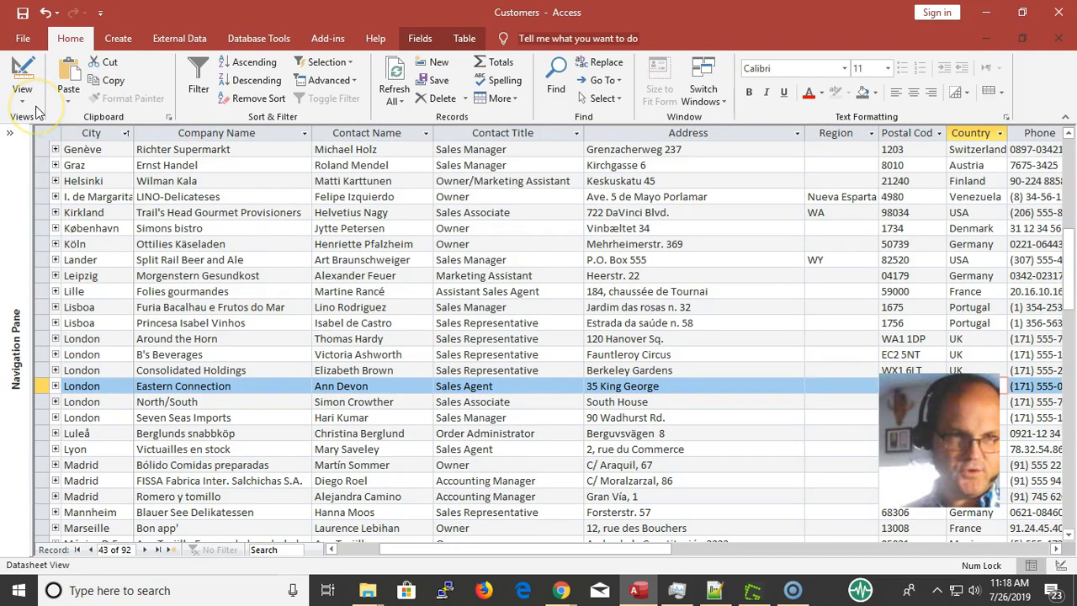
Step: Unfreeze all fields of the Customers datasheet
right_click(108, 137)
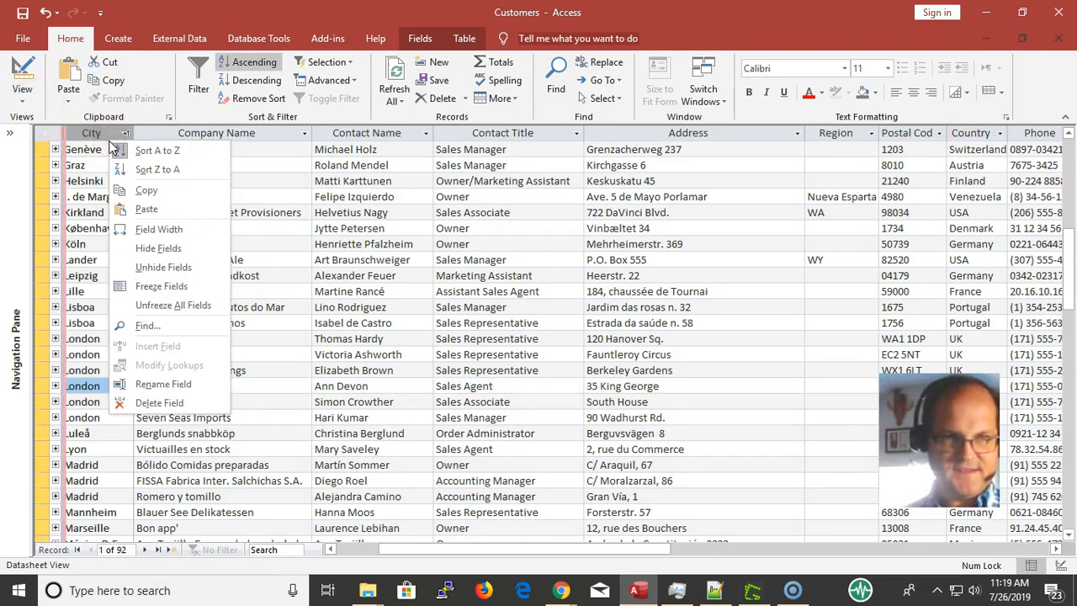
right_click(94, 137)
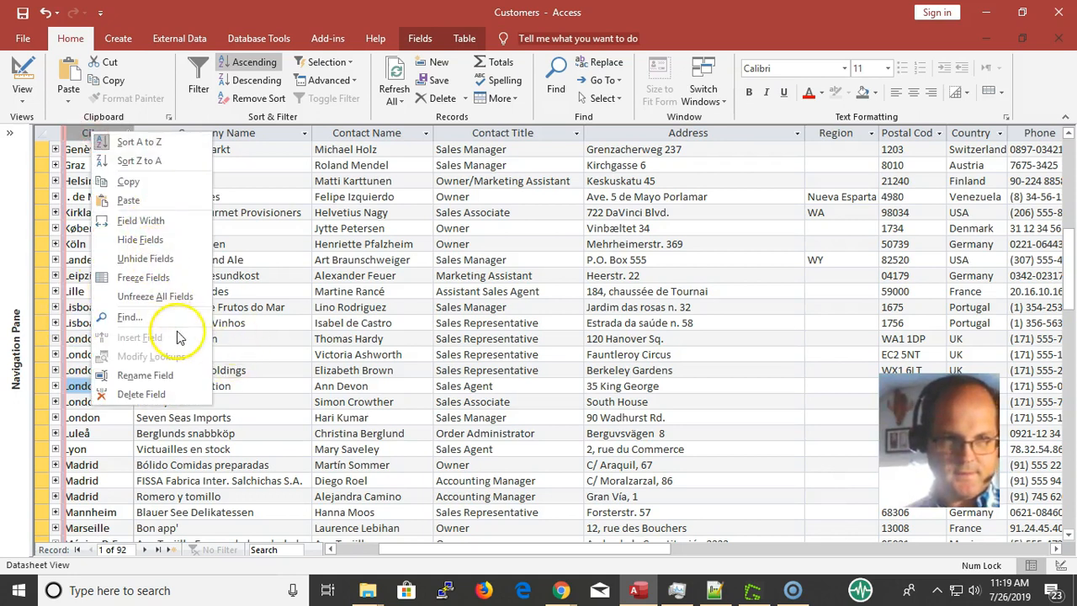
left_click(189, 295)
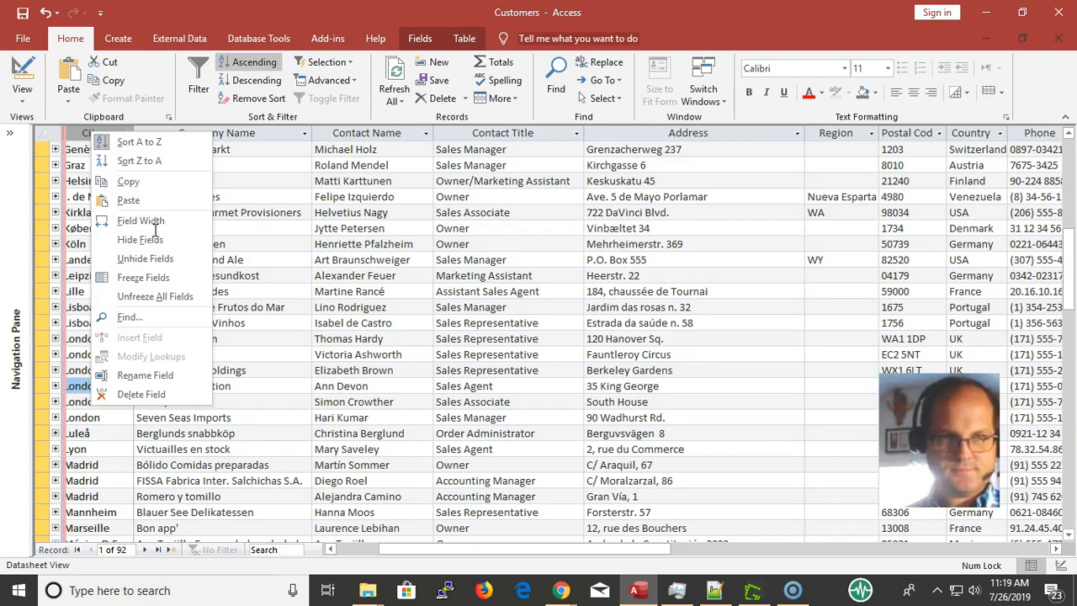
Step: Move the City field back to its place between Address and Region
left_click(106, 142)
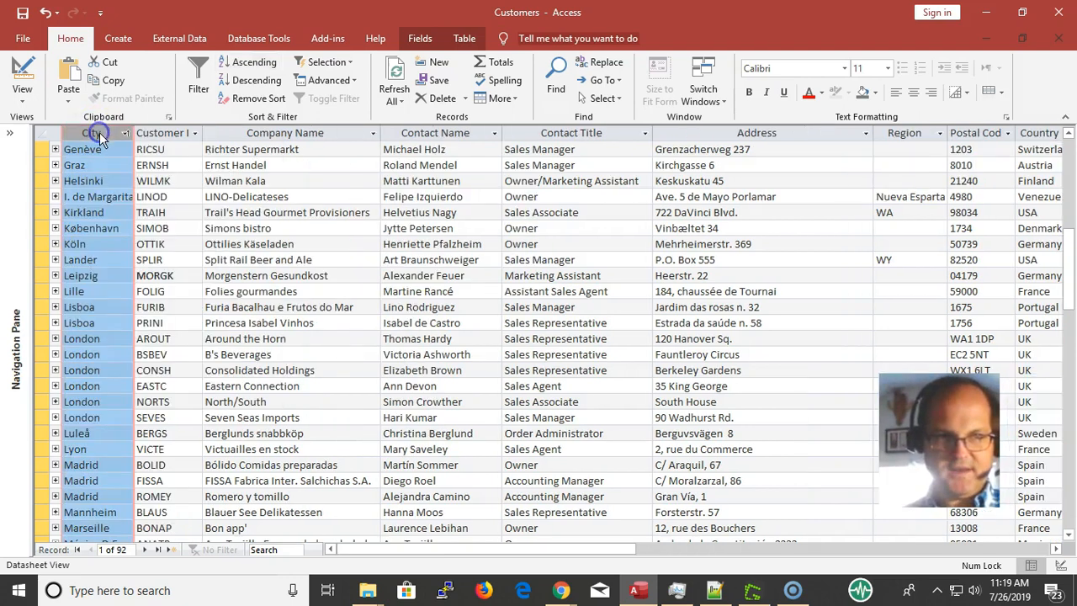
left_click_drag(100, 141, 152, 202)
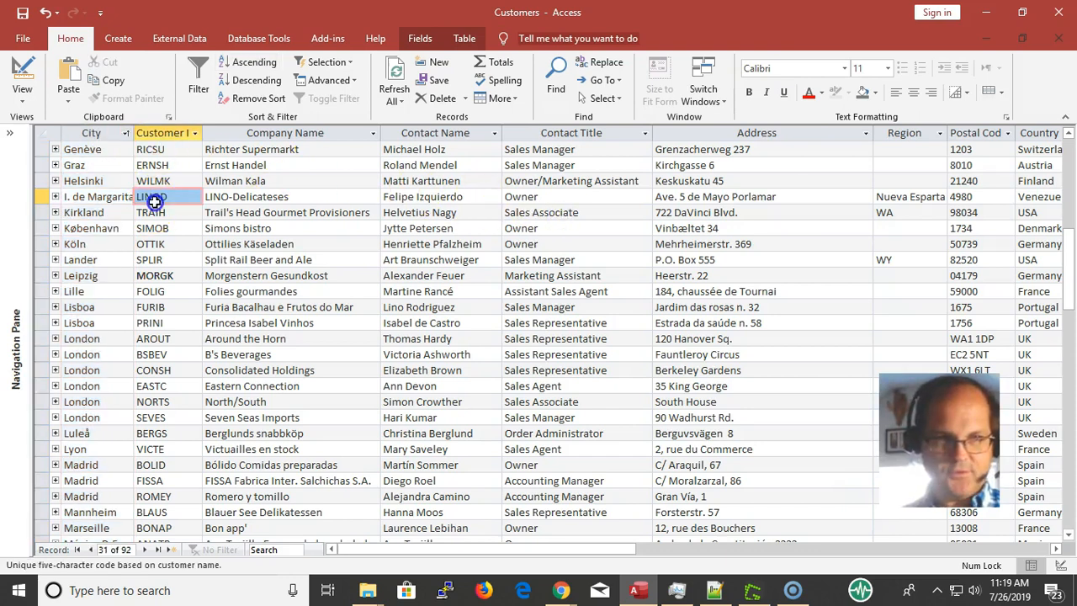
left_click(93, 165)
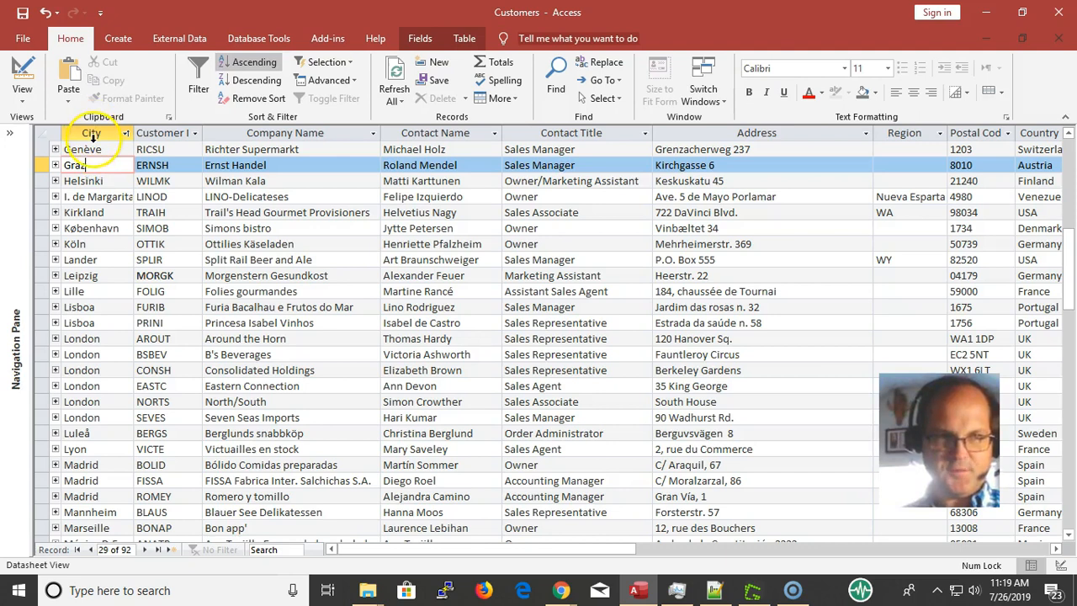
left_click(92, 135)
left_click_drag(90, 135, 67, 141)
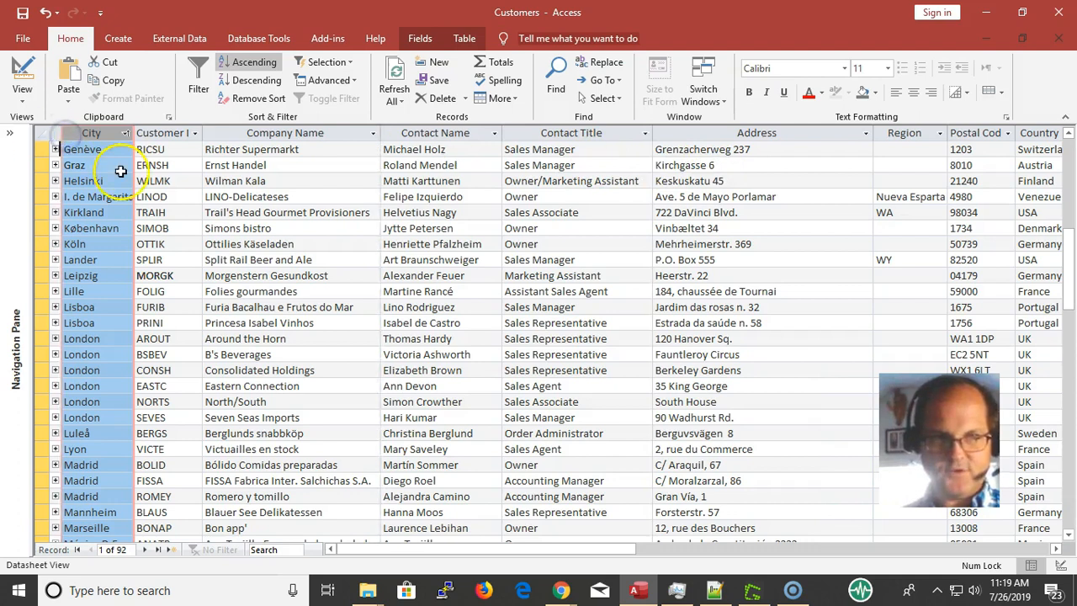
left_click(120, 168)
left_click(104, 133)
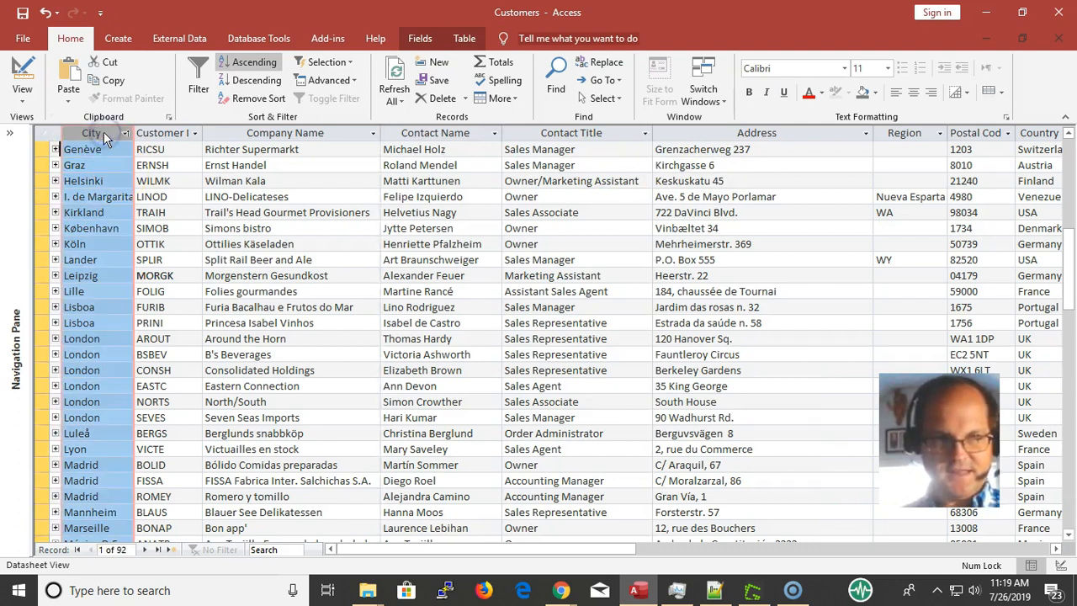
left_click_drag(101, 137, 222, 147)
left_click_drag(296, 151, 703, 136)
left_click_drag(857, 144, 905, 144)
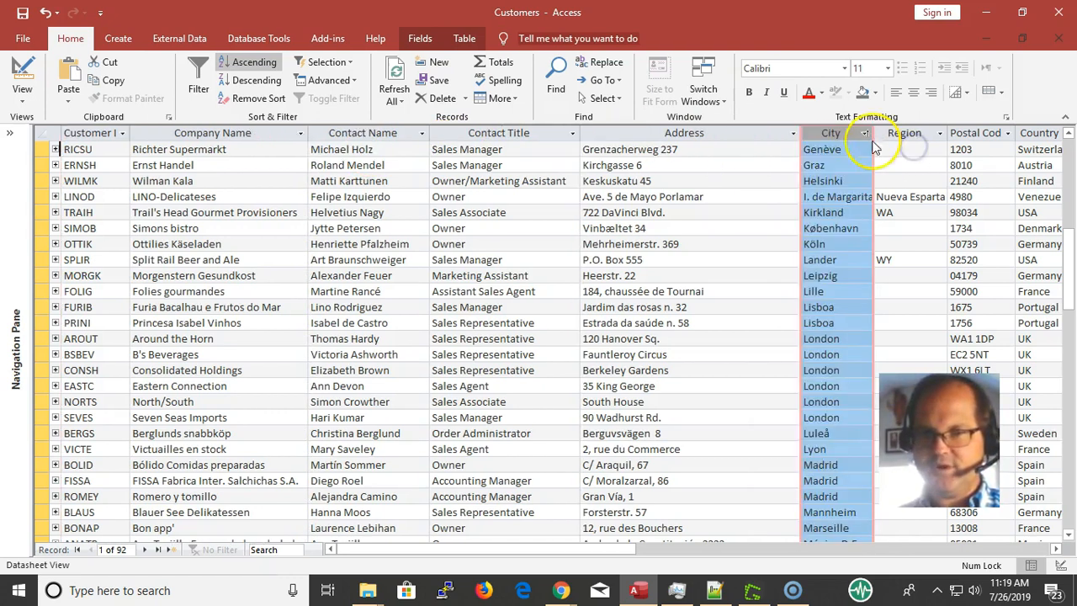
Step: Move from Richter Supermarket's Address through its Company Name to Ernst Handel's Customer ID
left_click(682, 152)
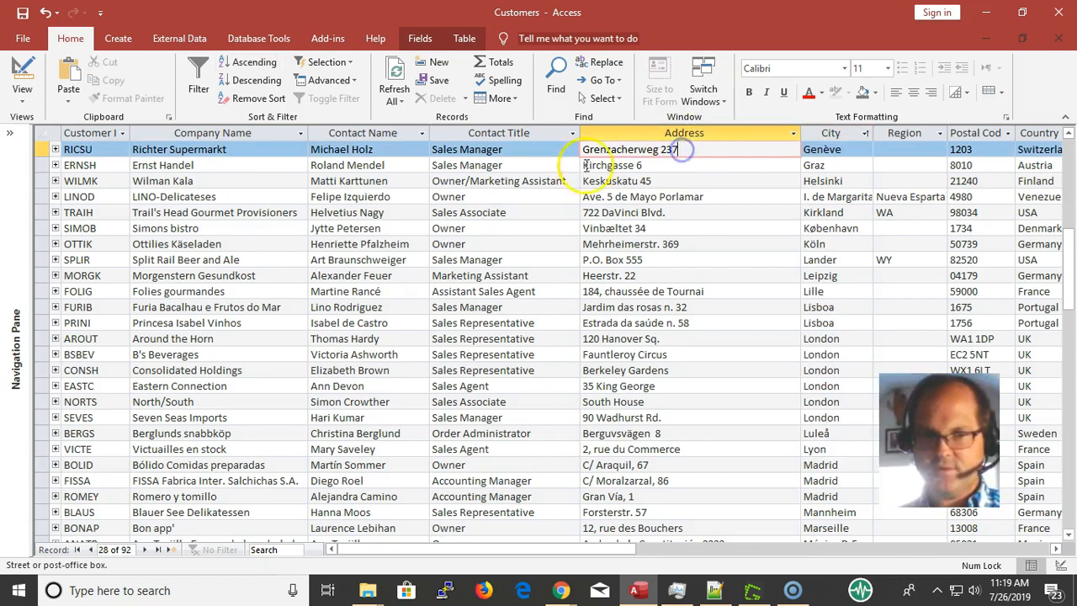
left_click(240, 150)
key("Down")
key("shift+Tab")
key("Tab")
key("shift+Tab")
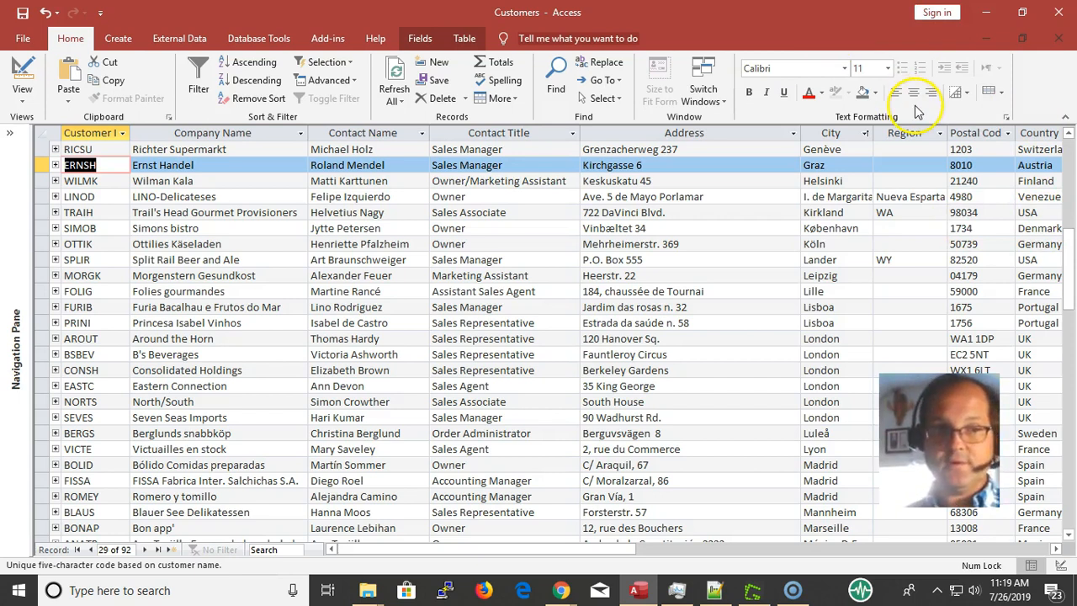
Step: Close the Customers table, saving its design changes, and reopen it maximized
key("ctrl+w")
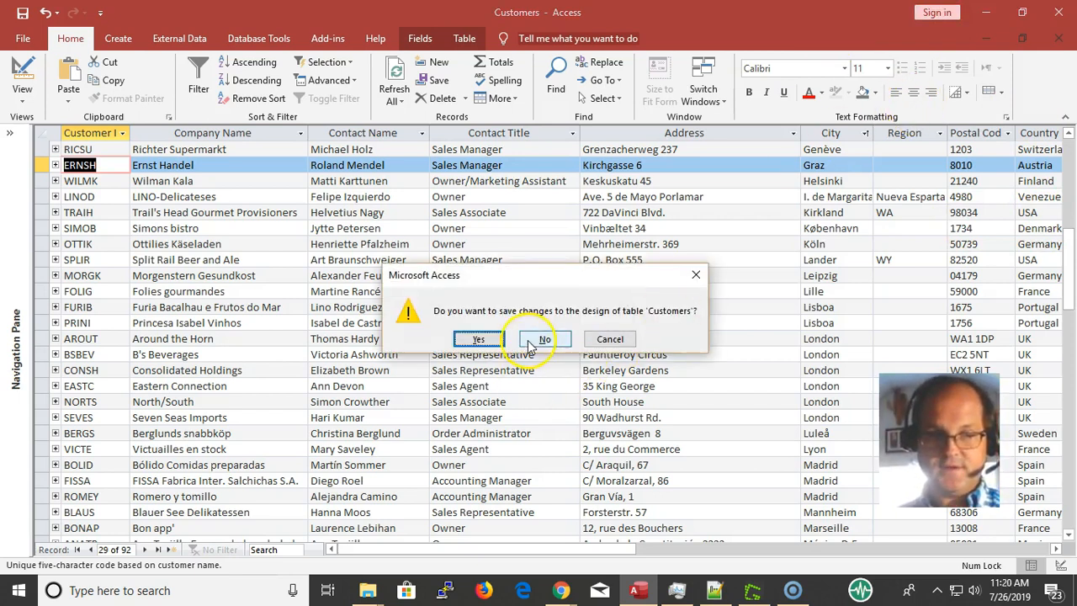
left_click(474, 339)
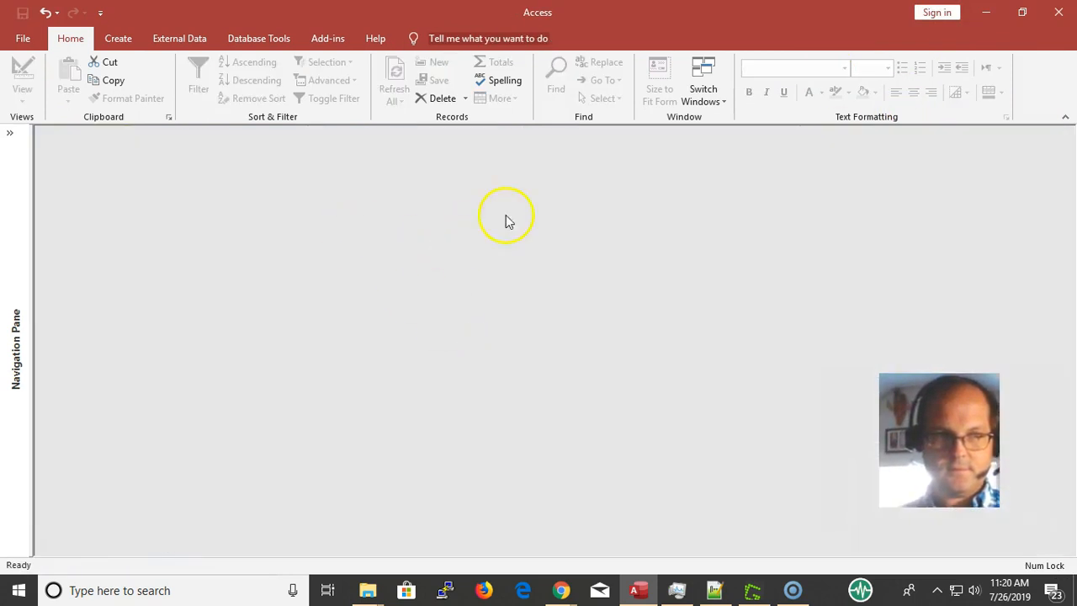
left_click(6, 133)
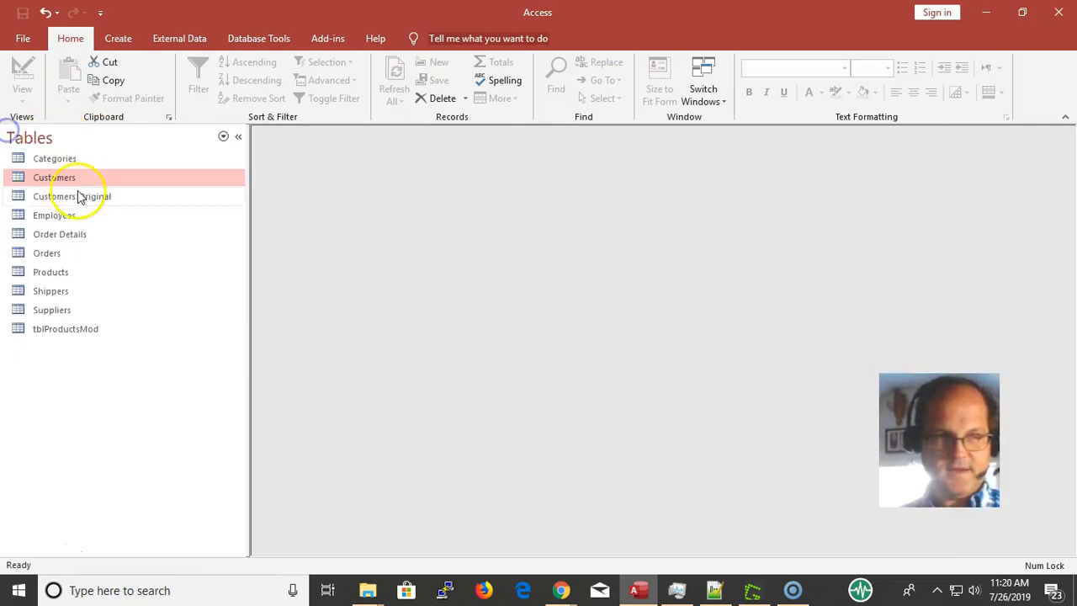
left_click(73, 175)
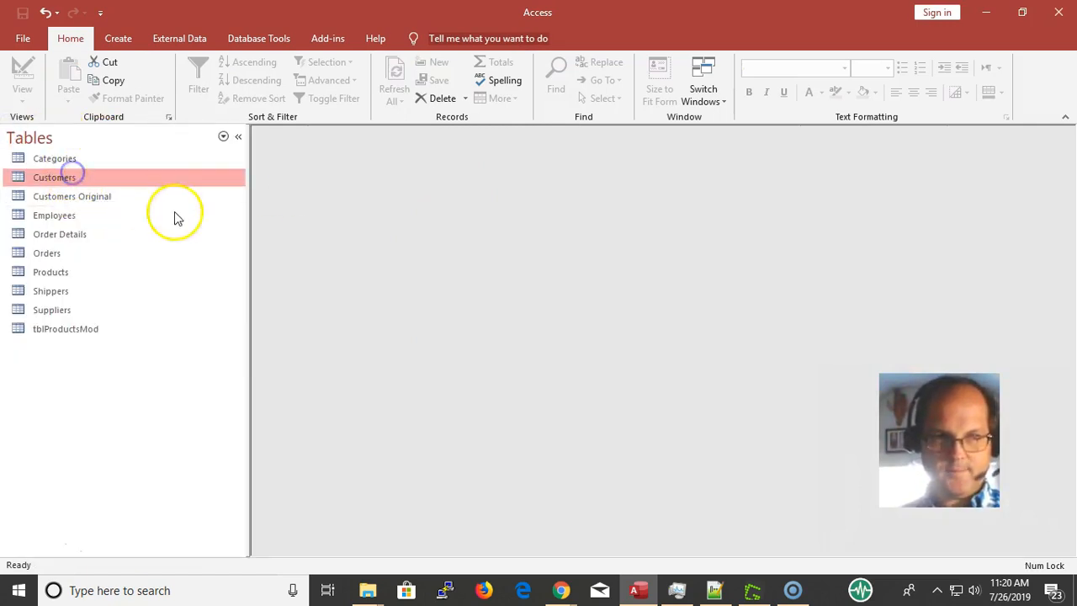
double_click(170, 175)
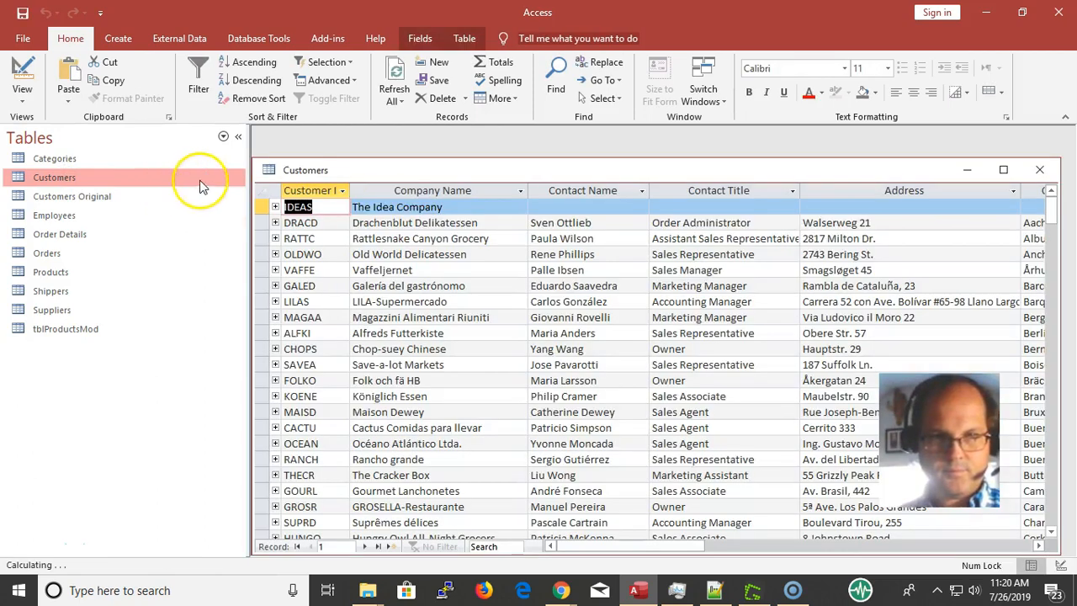
double_click(429, 164)
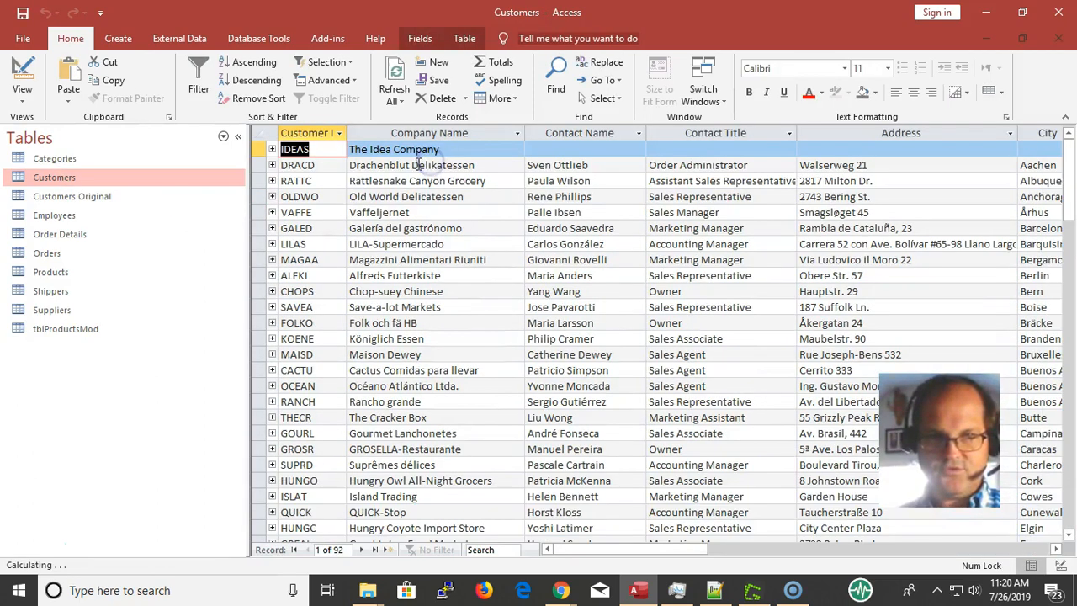
Step: Select the City field of the datasheet and collapse the list of tables
left_click_drag(320, 134, 1045, 137)
left_click(1045, 137)
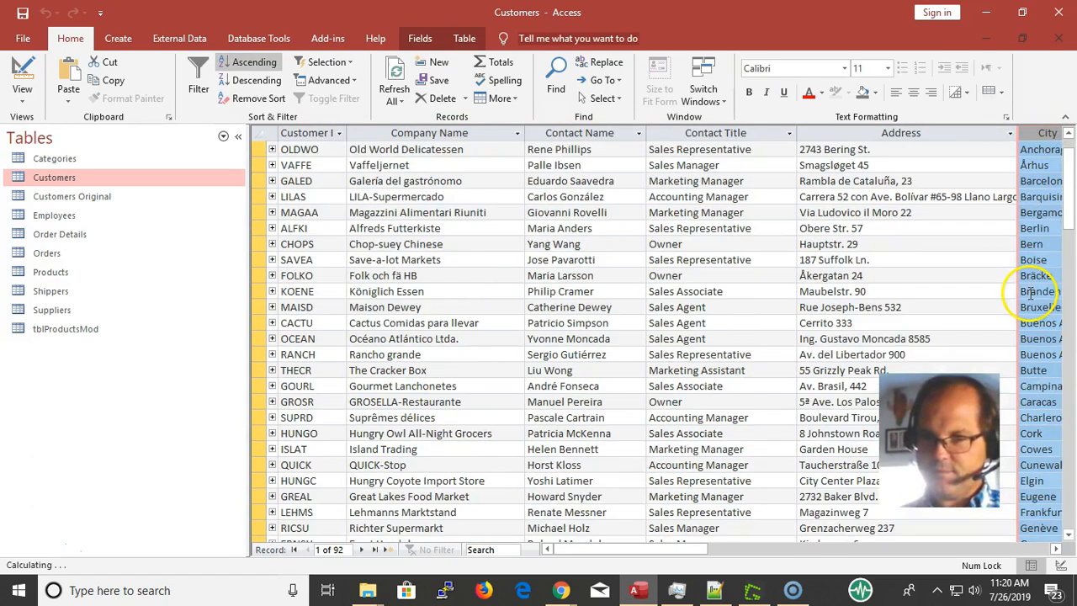
left_click(238, 136)
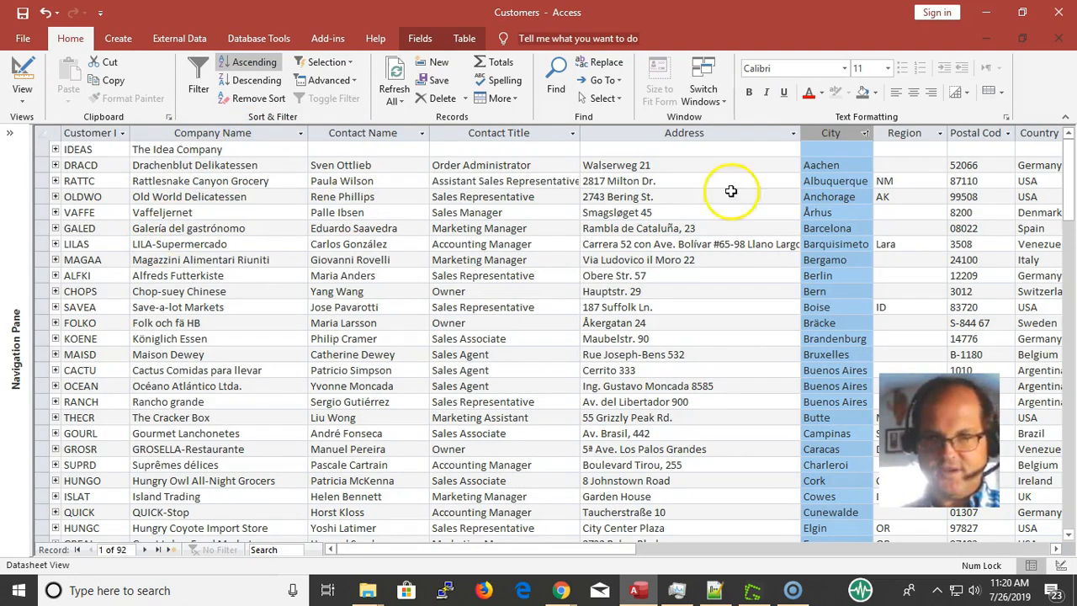
Step: Remove the City sort from the customer records
left_click(831, 217)
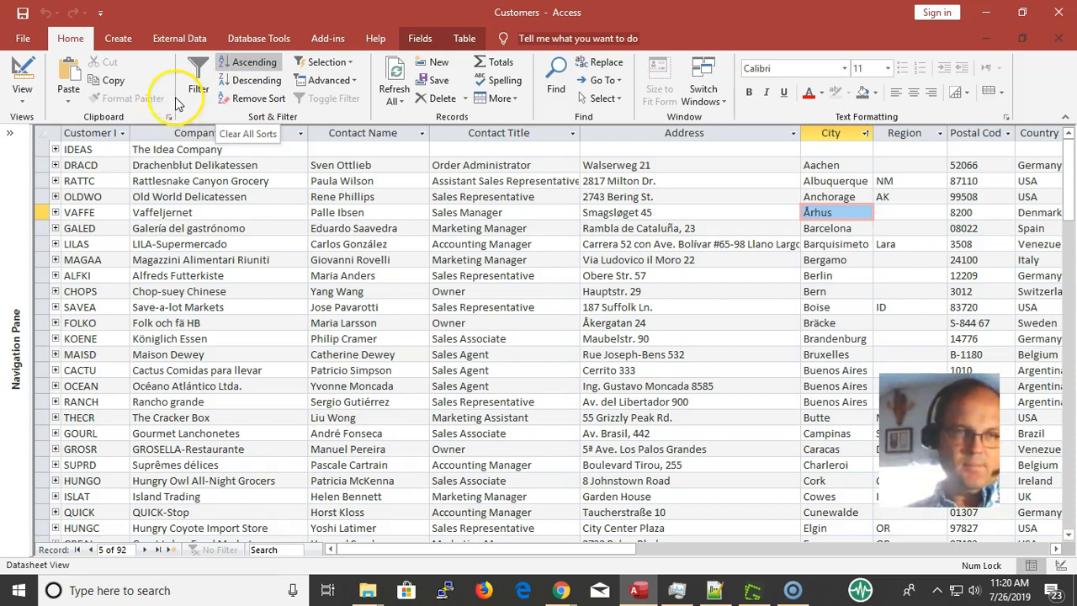
left_click(91, 162)
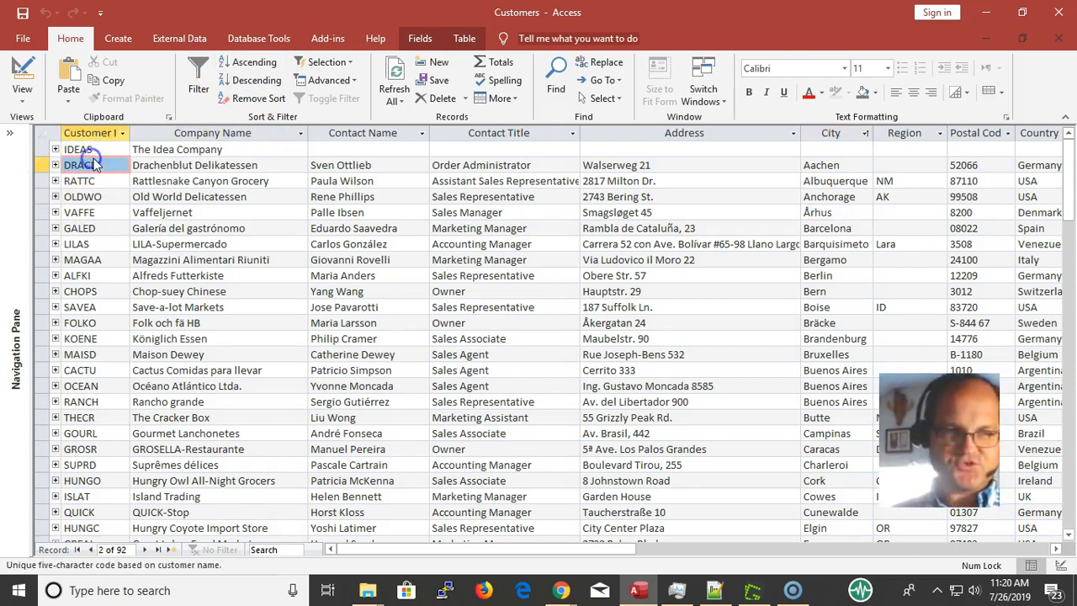
left_click(108, 152)
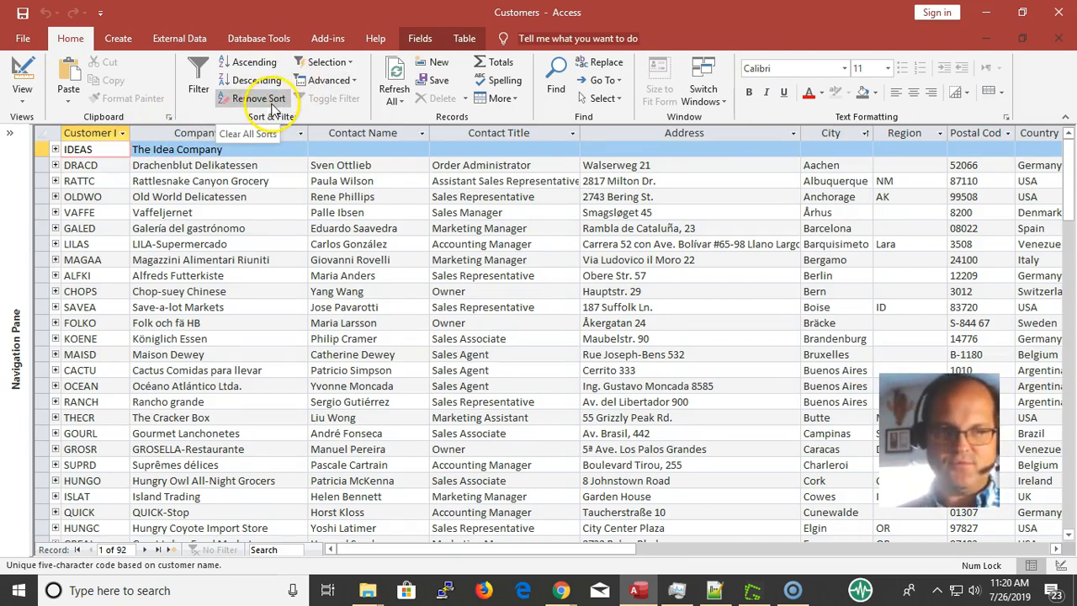
left_click(836, 167)
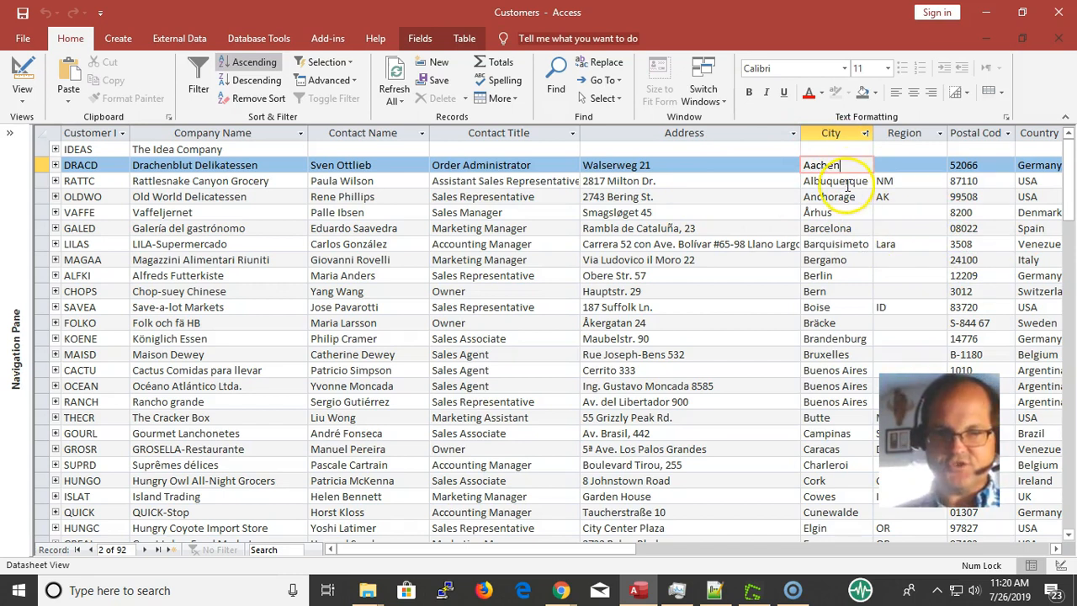
left_click(835, 135)
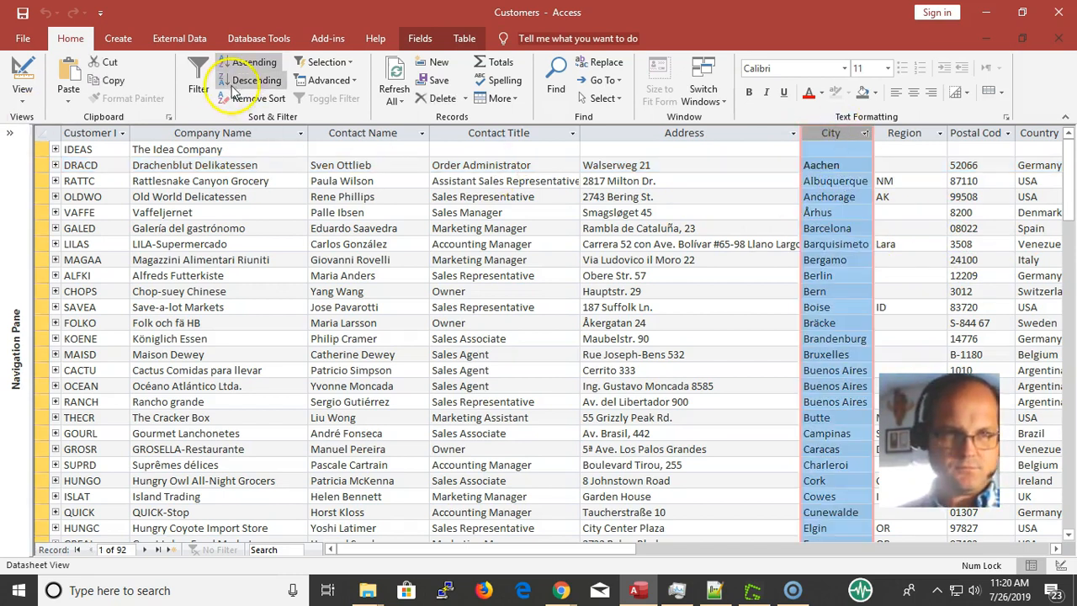
left_click(263, 98)
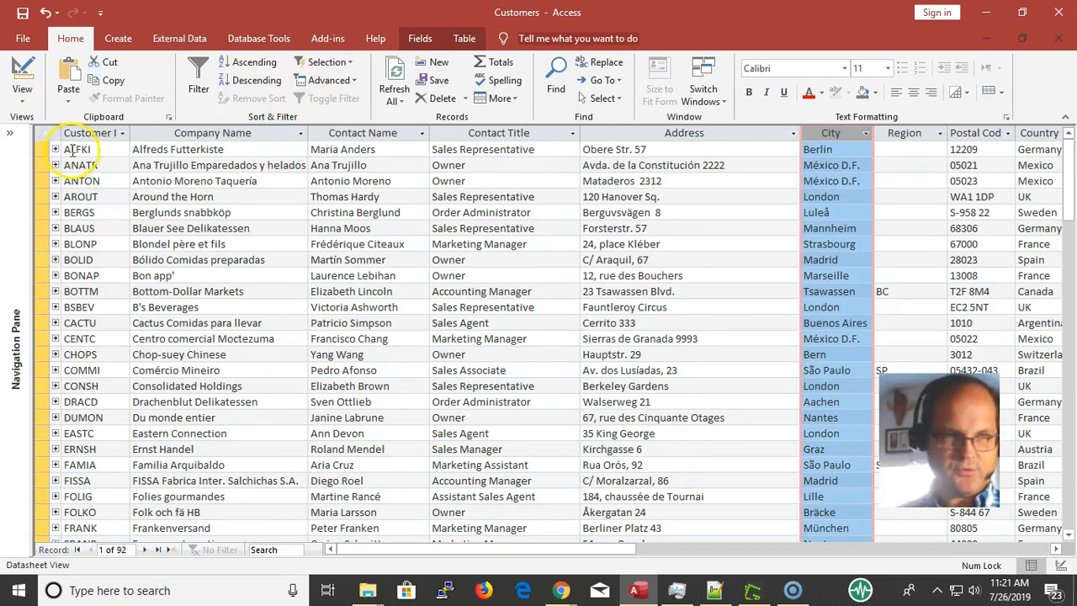
Step: Look through the Customer ID order of the unsorted records and return to the first one
left_click(104, 152)
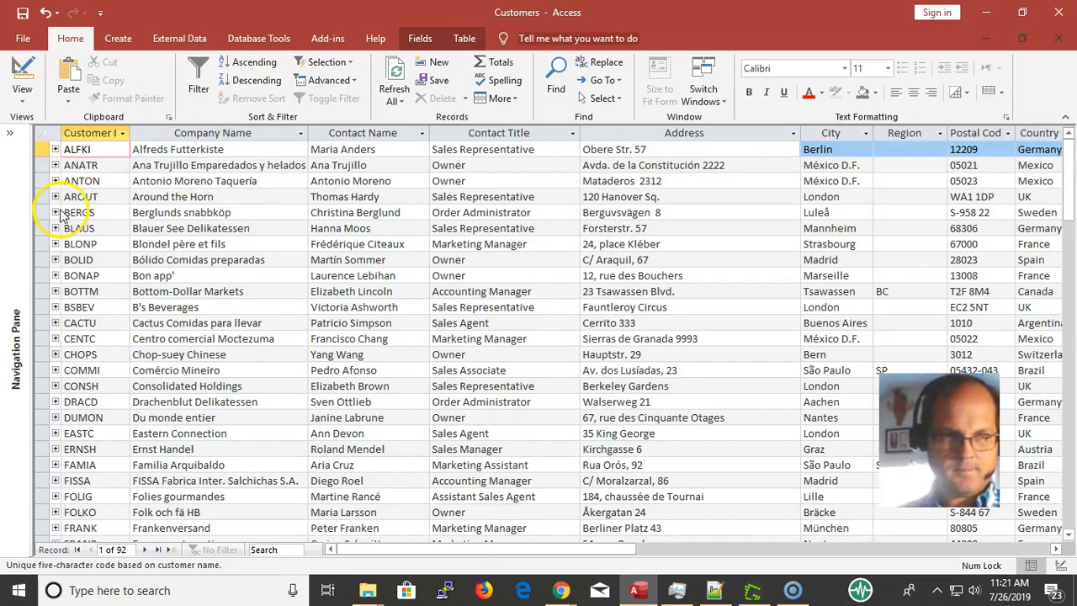
scroll(179, 237, "down", 15)
scroll(179, 240, "up", 15)
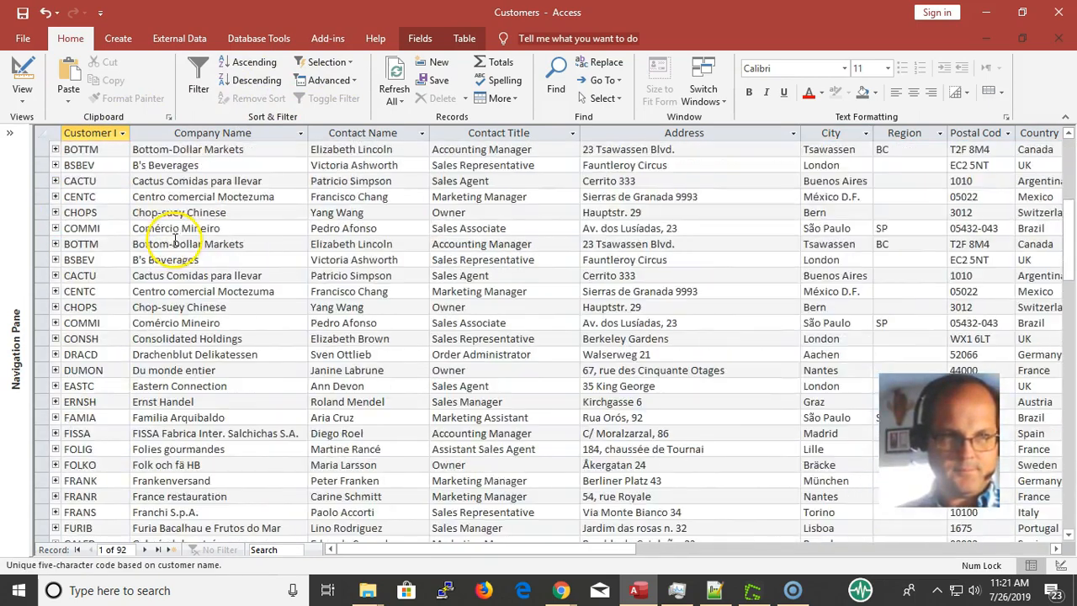
scroll(193, 210, "down", 18)
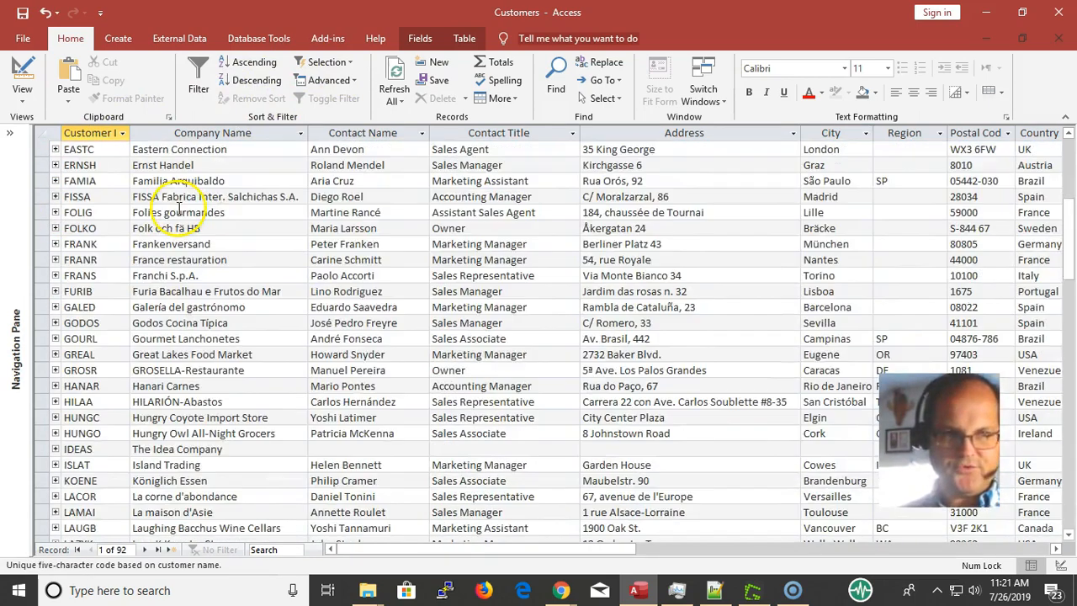
scroll(191, 210, "down", 6)
scroll(132, 210, "up", 19)
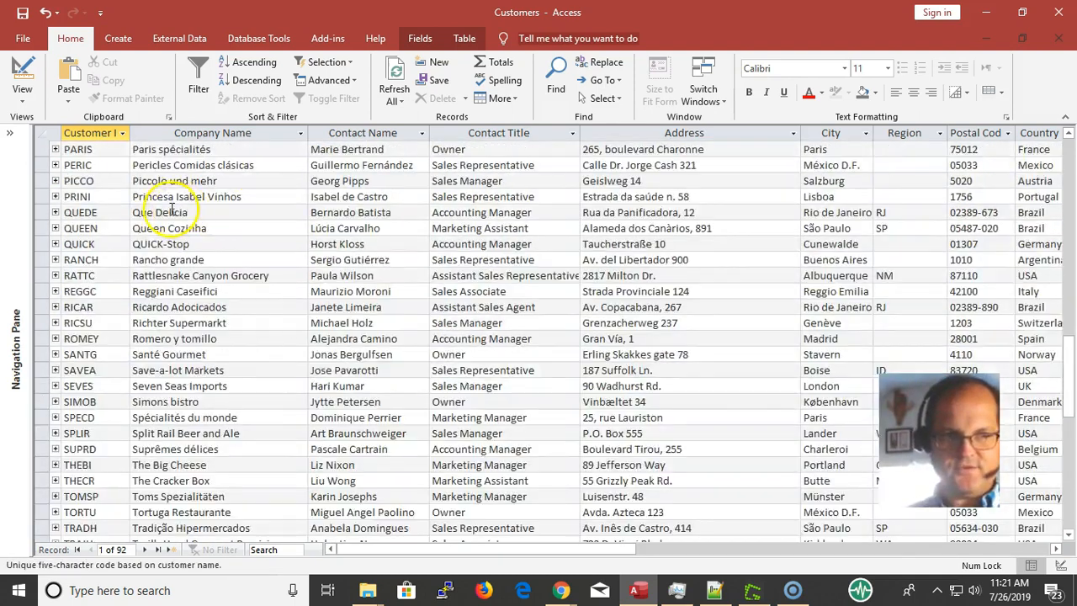
scroll(132, 210, "up", 5)
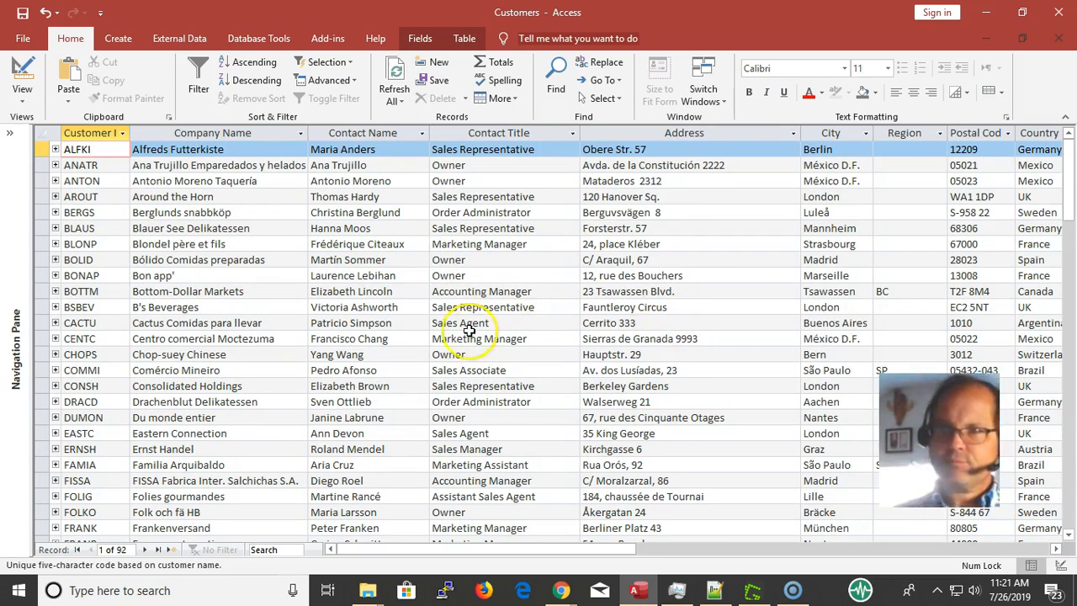
Step: Try to delete Berglunds snabbköp's record and dismiss the message
left_click(42, 207)
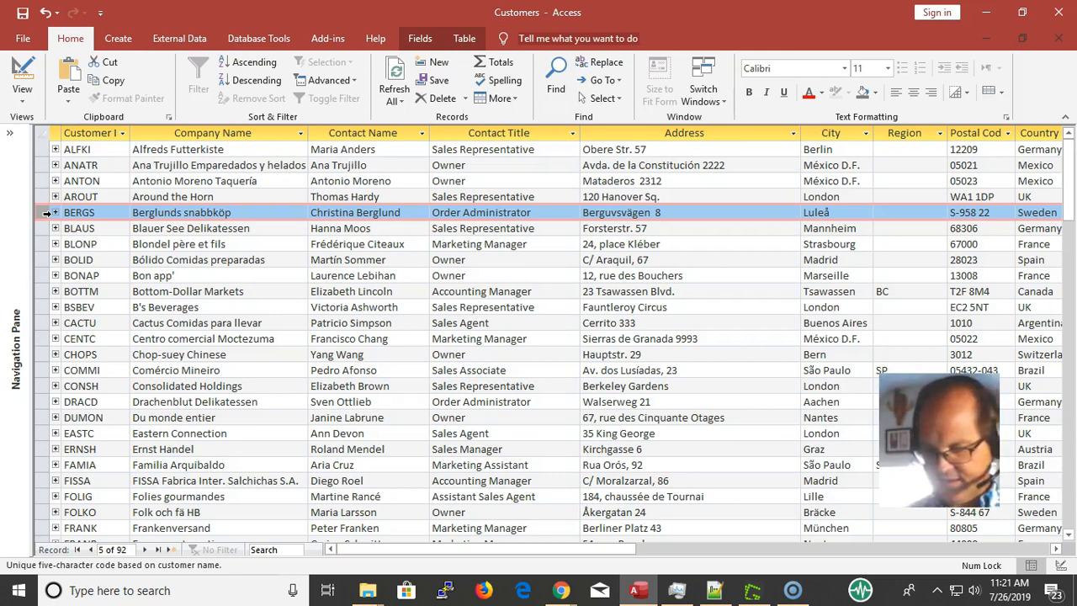
key("Delete")
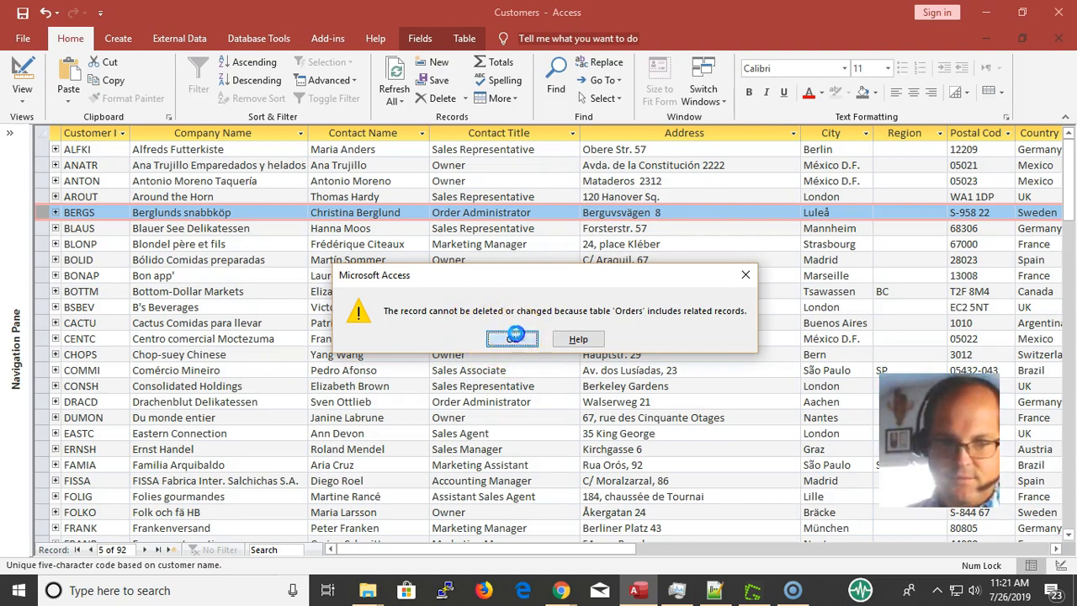
left_click(513, 338)
Step: Delete The Idea Company's record from the customer datasheet and confirm the deletion
scroll(496, 336, "down", 20)
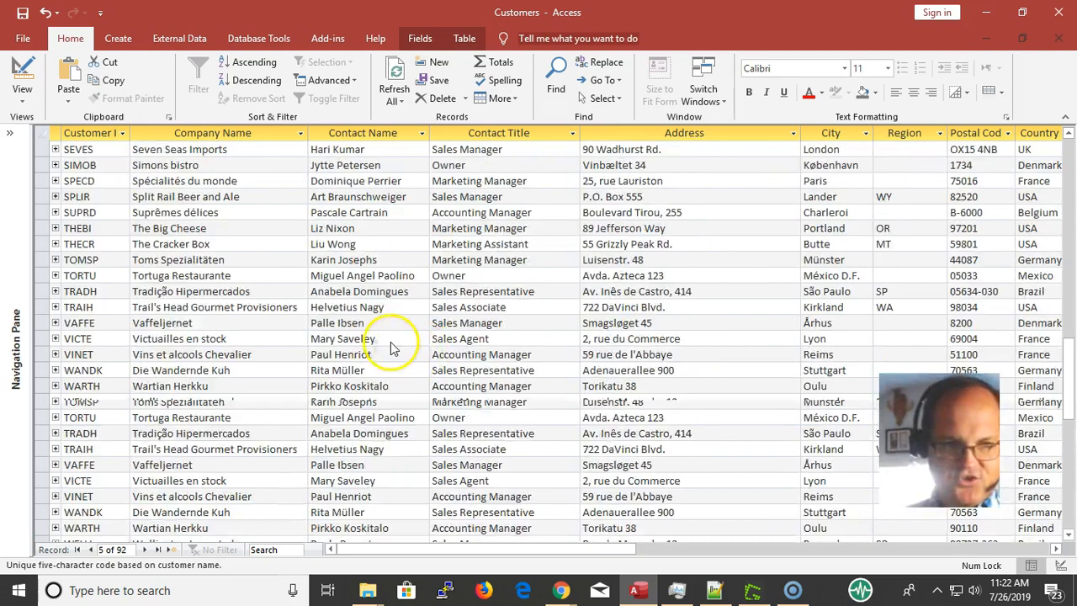
scroll(390, 347, "down", 5)
scroll(51, 213, "up", 1)
scroll(77, 218, "up", 4)
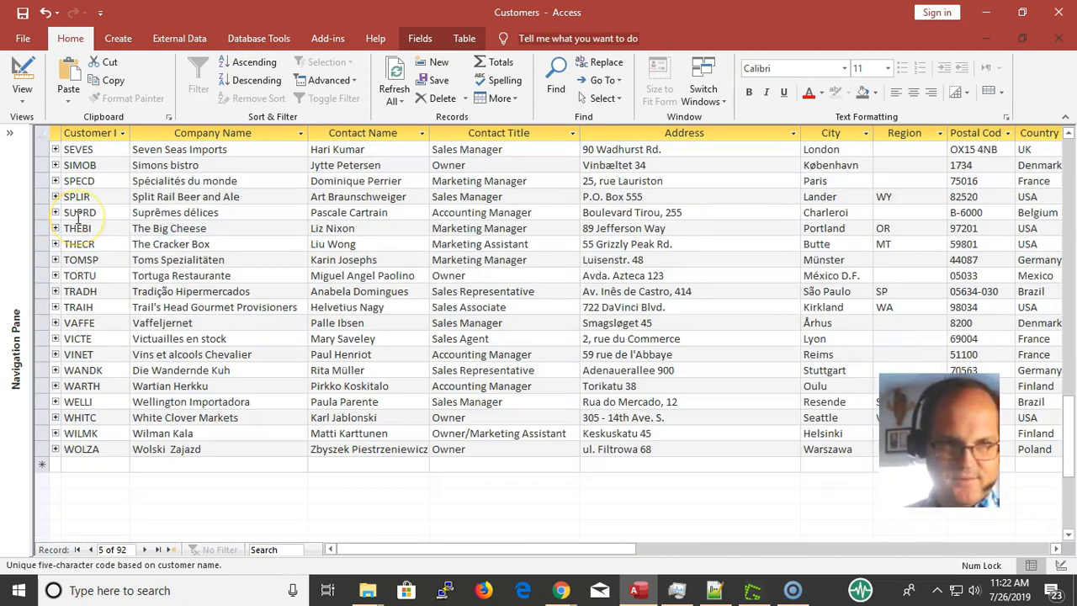
scroll(74, 217, "up", 11)
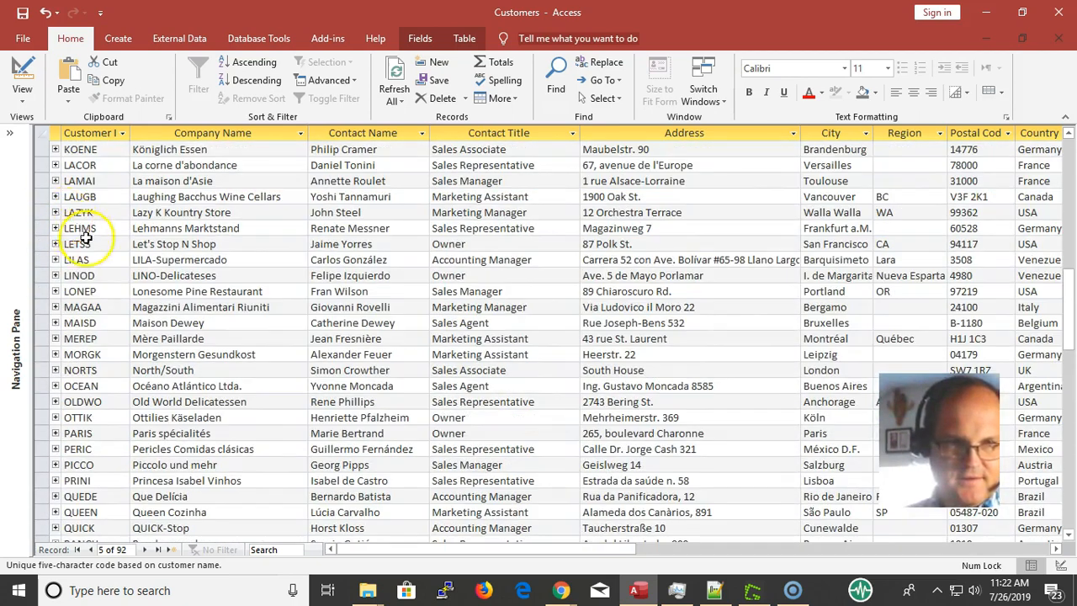
scroll(100, 237, "up", 2)
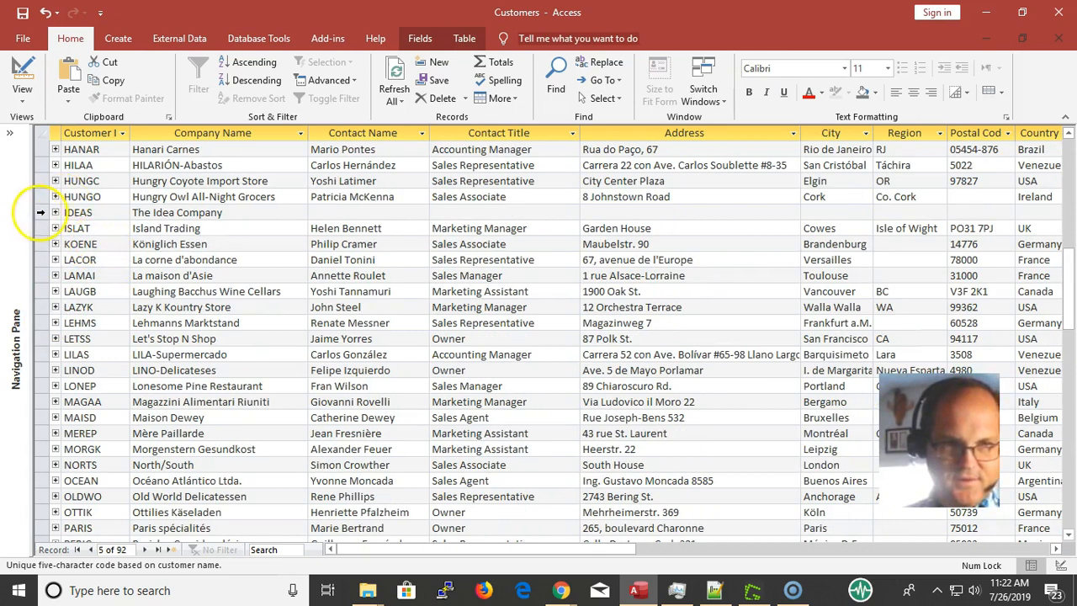
left_click(38, 212)
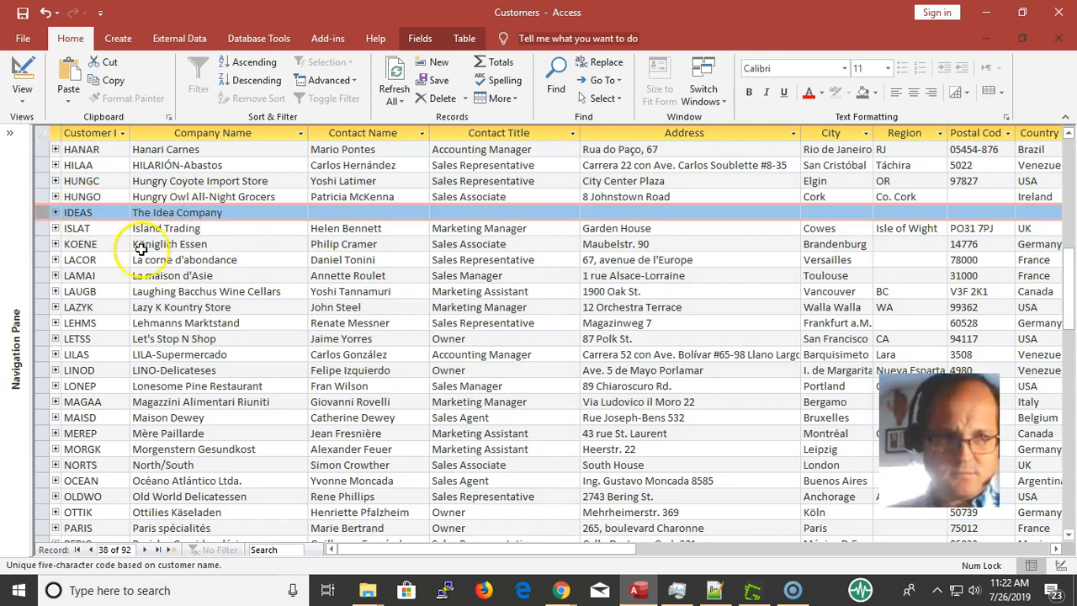
right_click(44, 214)
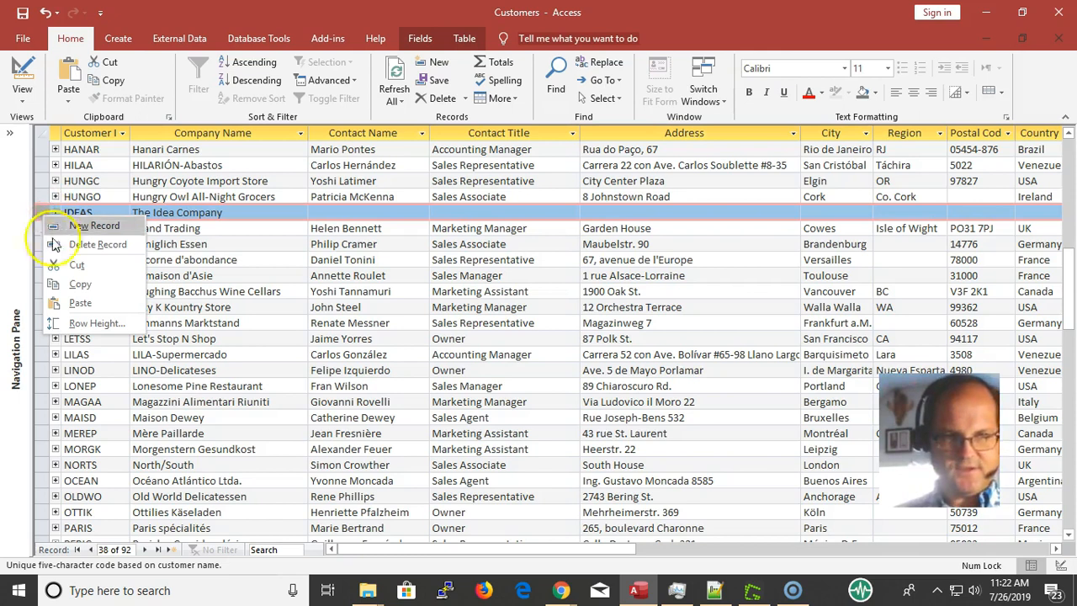
left_click(108, 245)
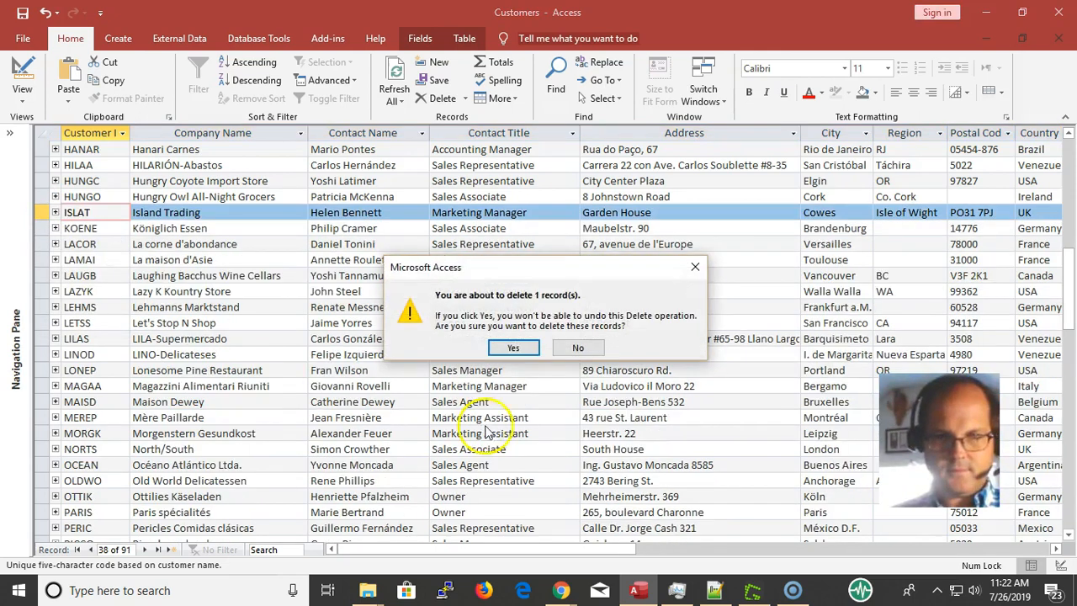
left_click(516, 347)
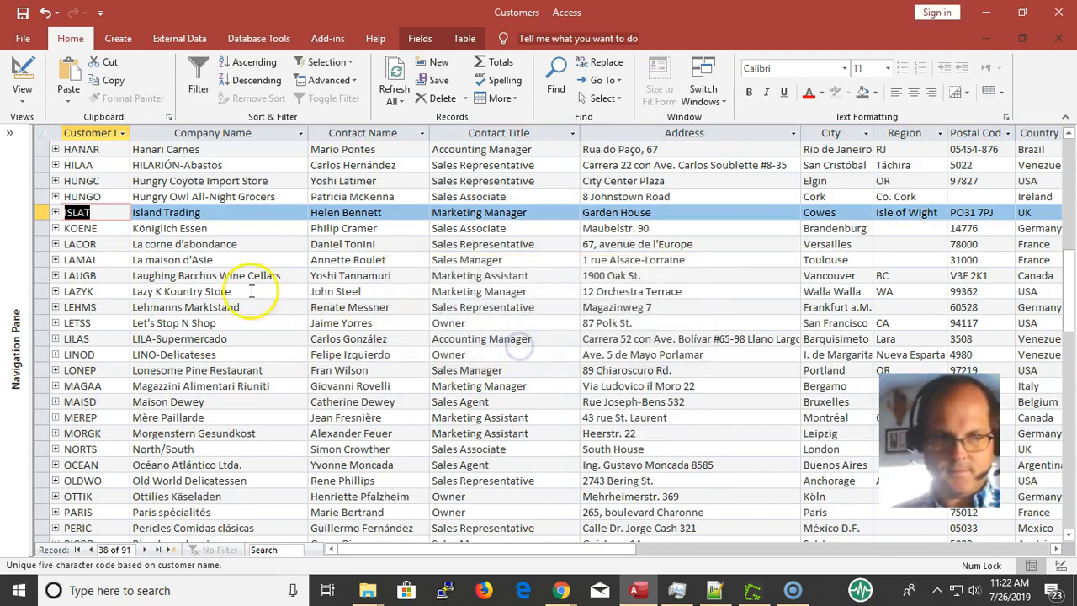
left_click(101, 228)
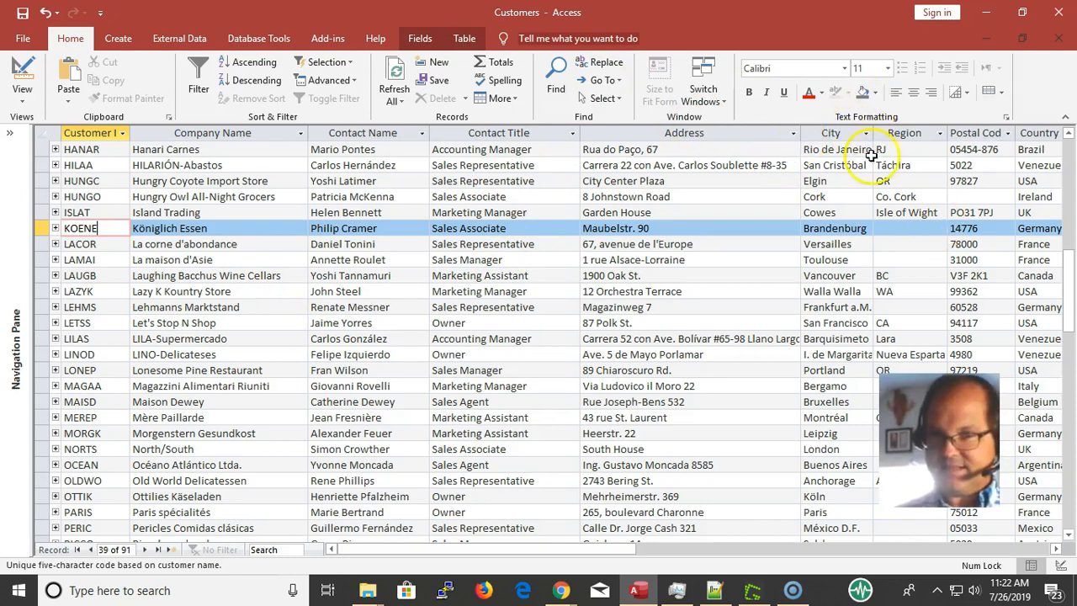
Step: Move the Postal Code field ahead of Customer ID as the first field of the datasheet
left_click(978, 131)
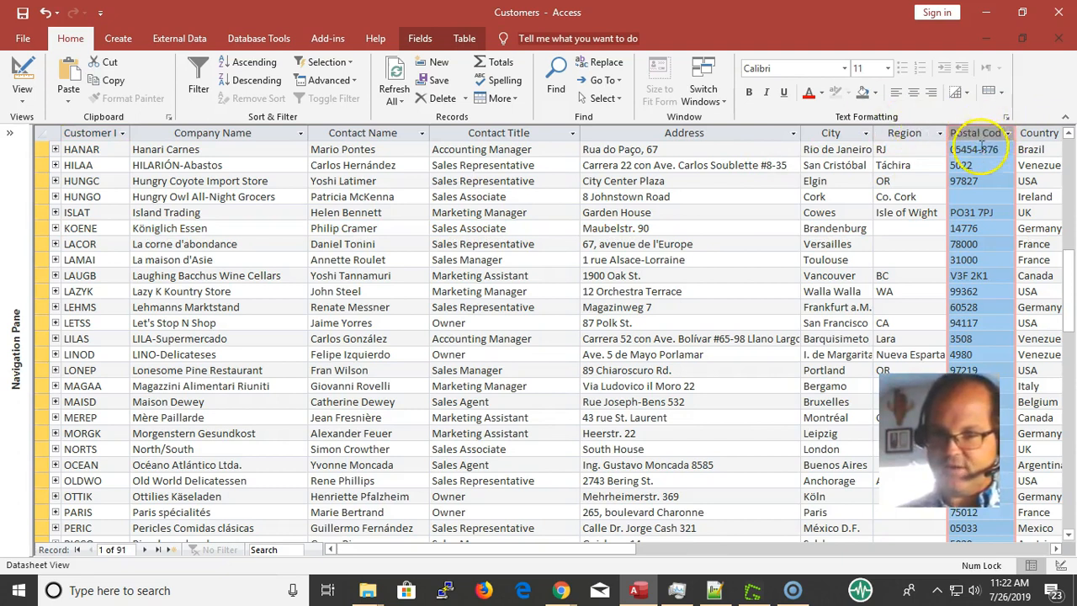
left_click(978, 149)
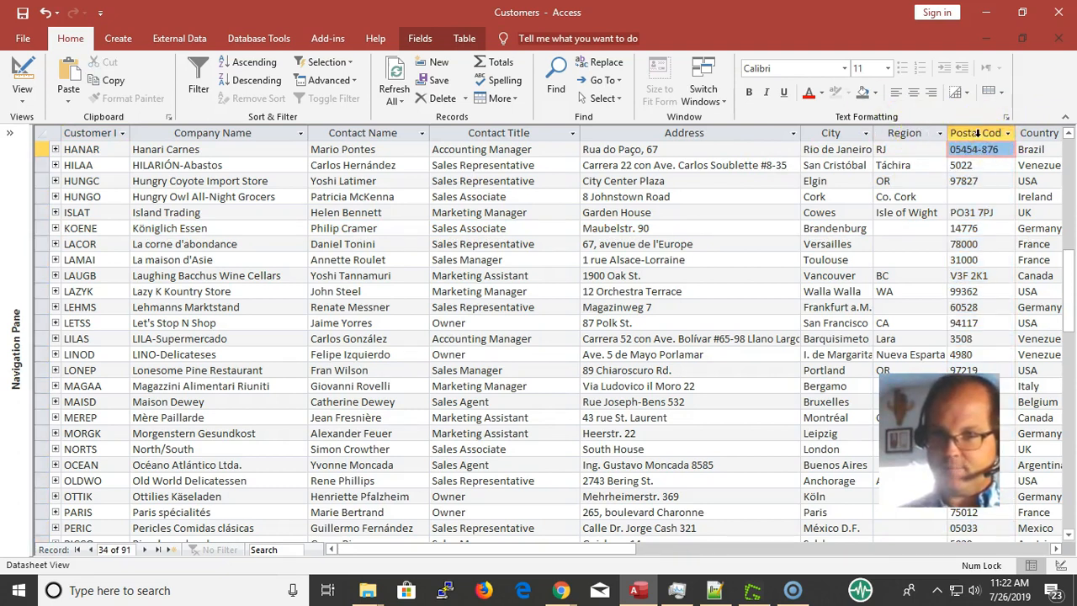
left_click(978, 133)
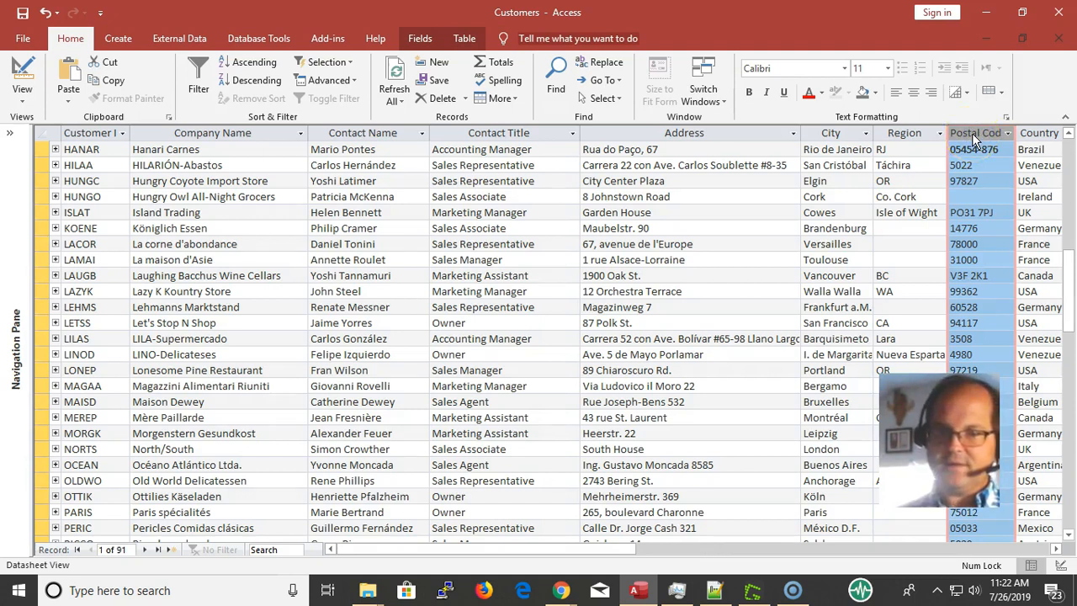
left_click_drag(969, 131, 241, 70)
left_click_drag(187, 91, 42, 172)
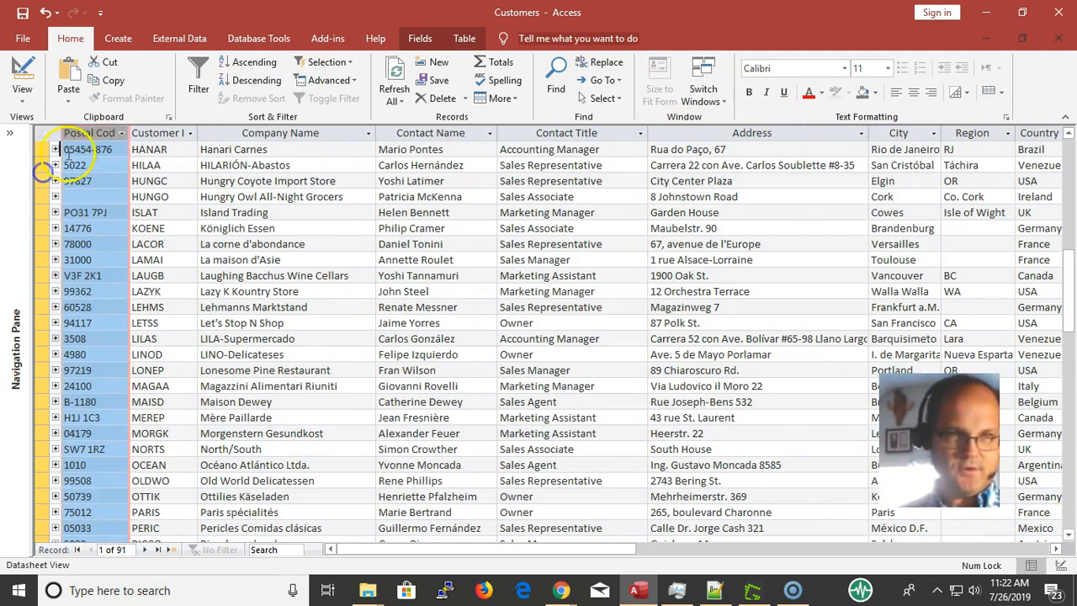
Step: Move the Postal Code field between Contact Name and Contact Title
left_click_drag(82, 133, 228, 155)
left_click_drag(372, 168, 407, 149)
left_click_drag(325, 132, 505, 141)
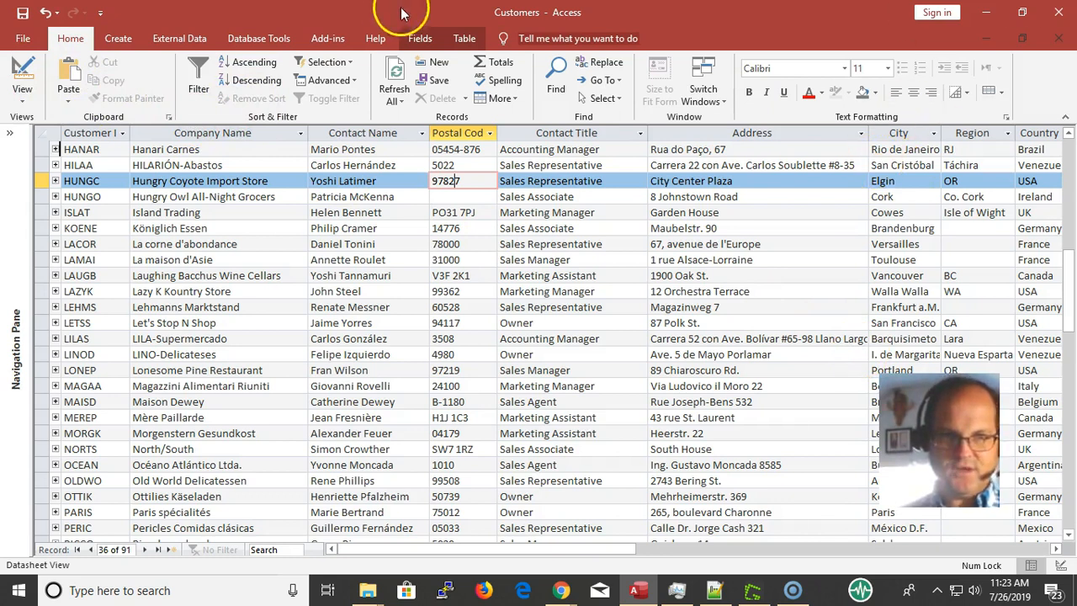
Step: Check where PostalCode stands in the table's Design view and return to Datasheet view, saving the table
left_click(22, 74)
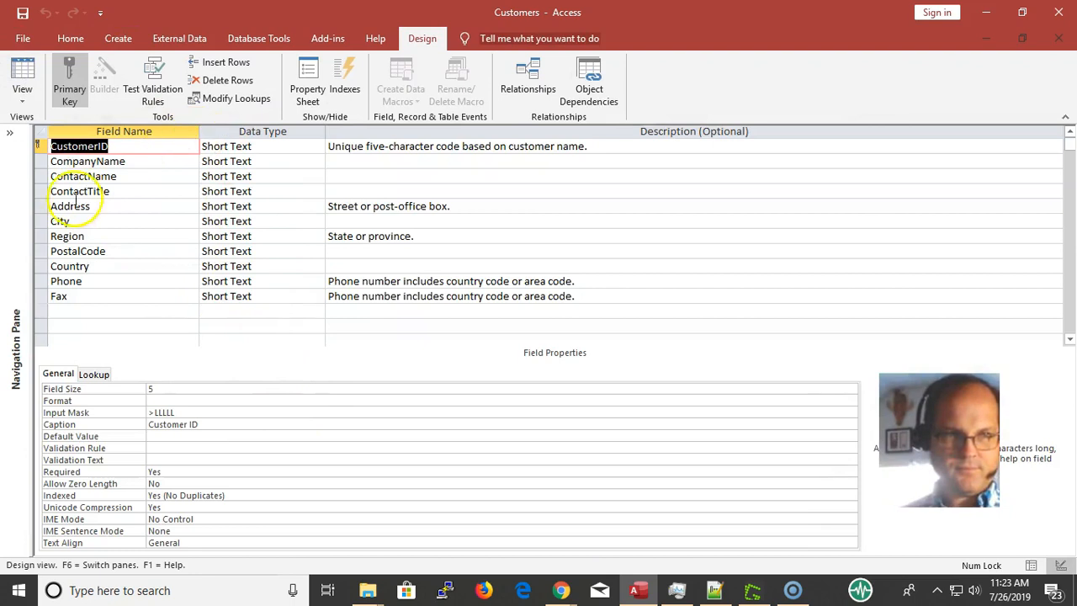
left_click(105, 251)
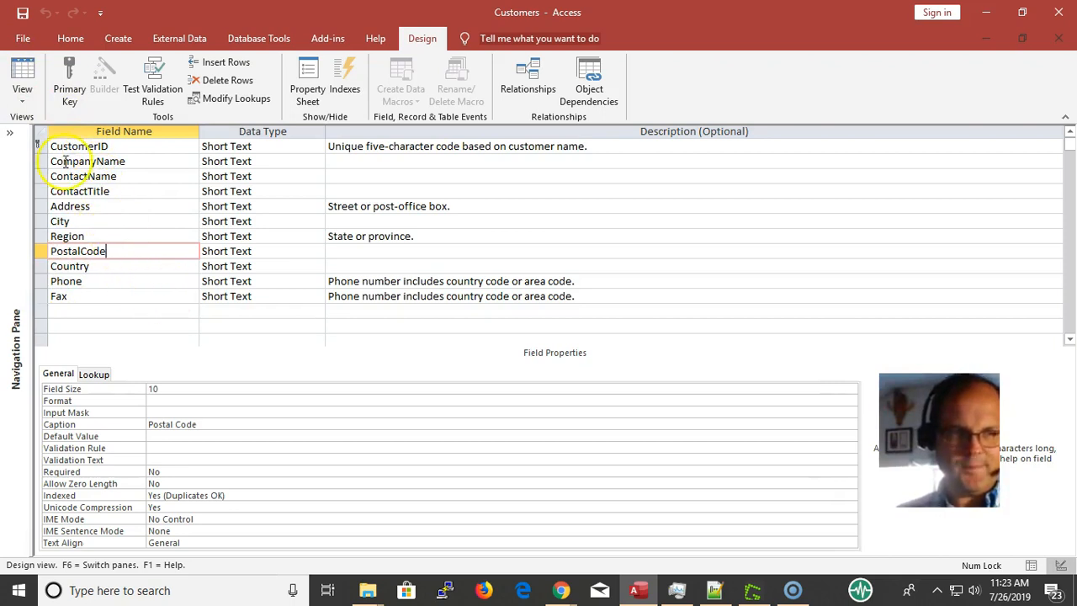
left_click(24, 79)
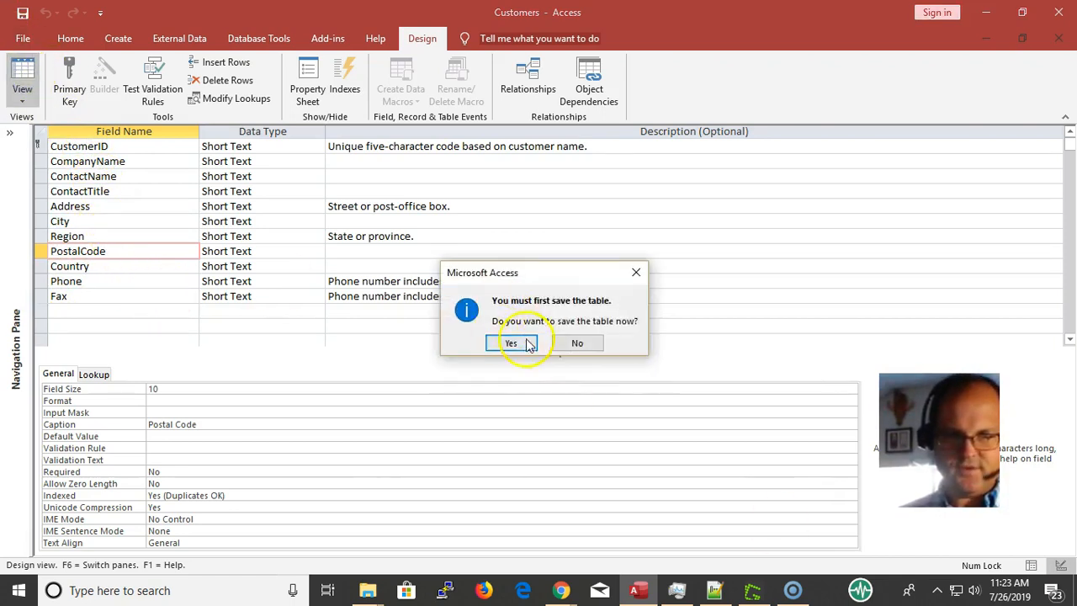
left_click(510, 343)
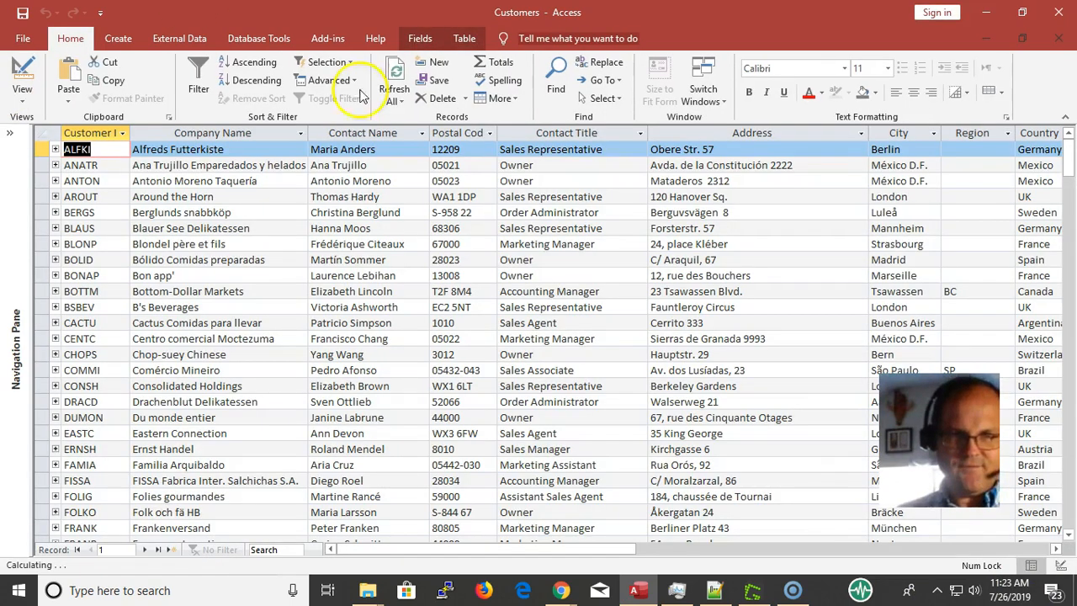
Step: Move the Postal Code field between City and Region
left_click(463, 133)
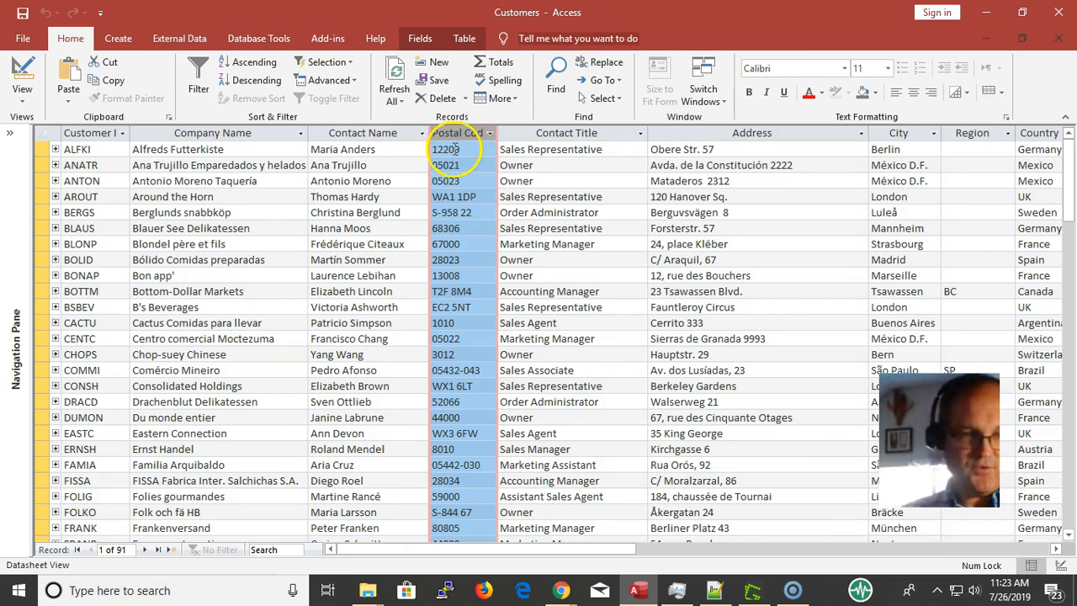
left_click_drag(451, 133, 952, 165)
left_click(914, 180)
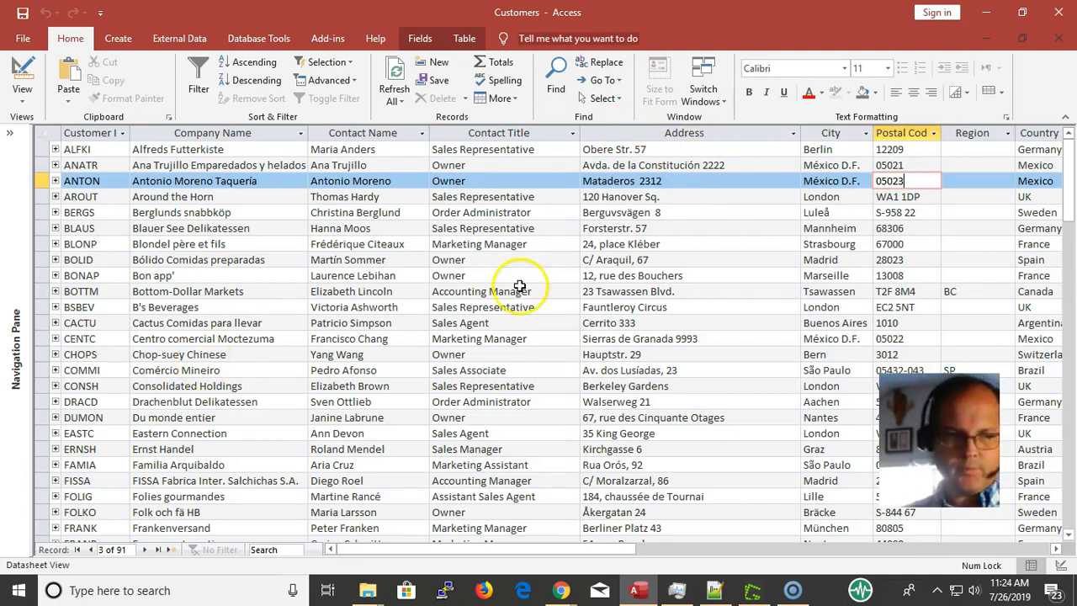
Step: Start a new customer record after the last one with Customer ID KITEL
scroll(265, 353, "down", 20)
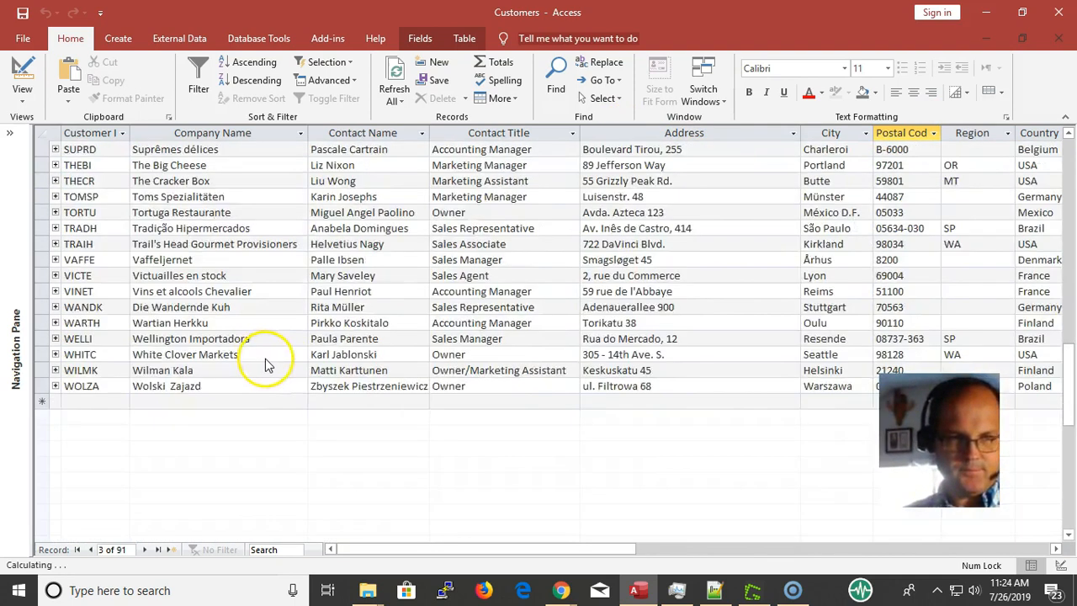
scroll(265, 363, "down", 4)
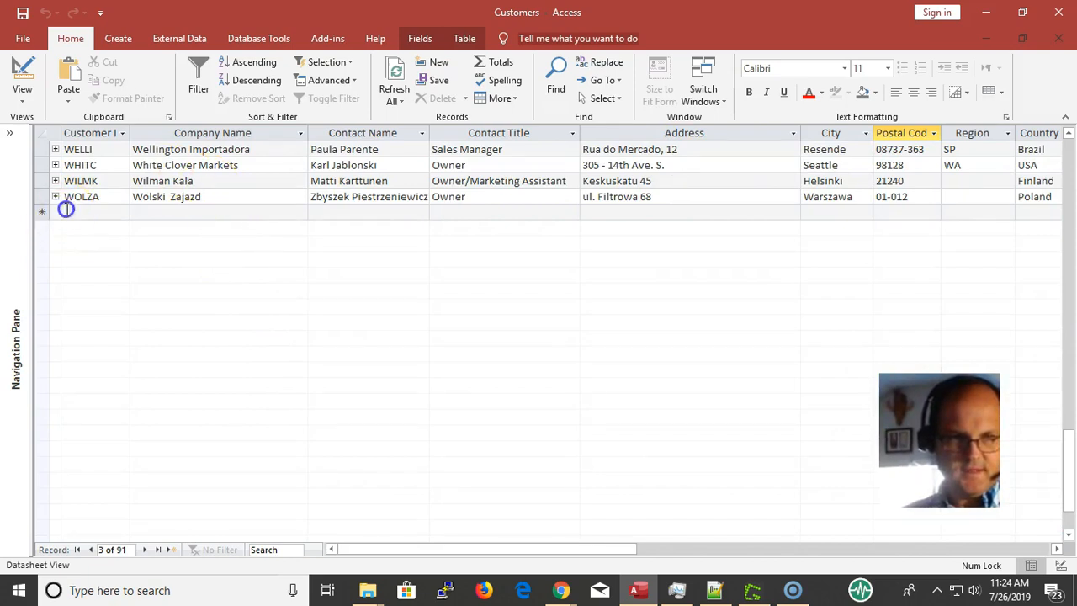
left_click(66, 211)
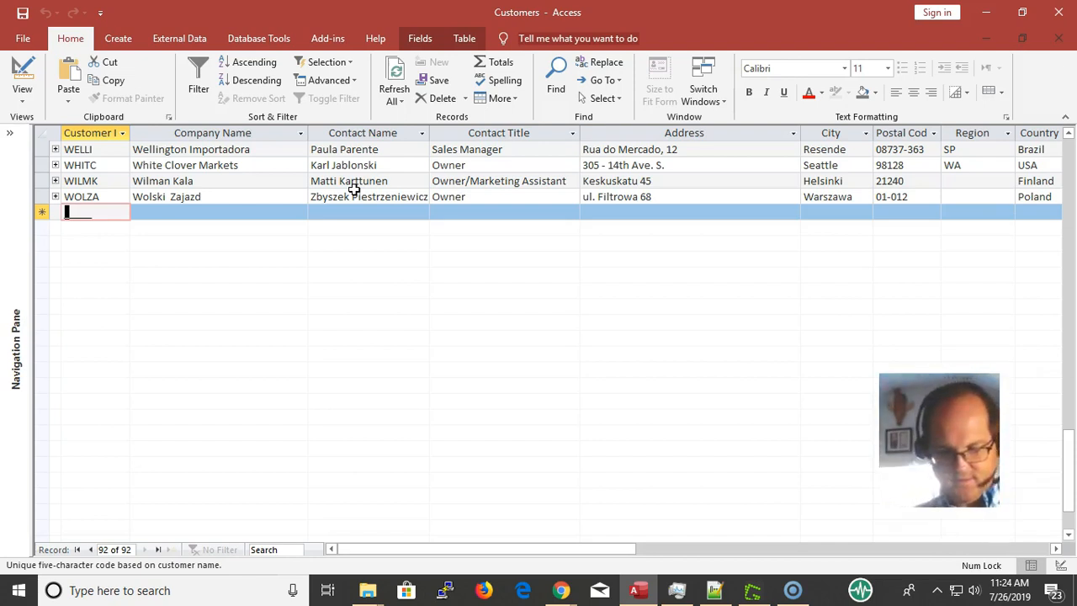
type("KIT")
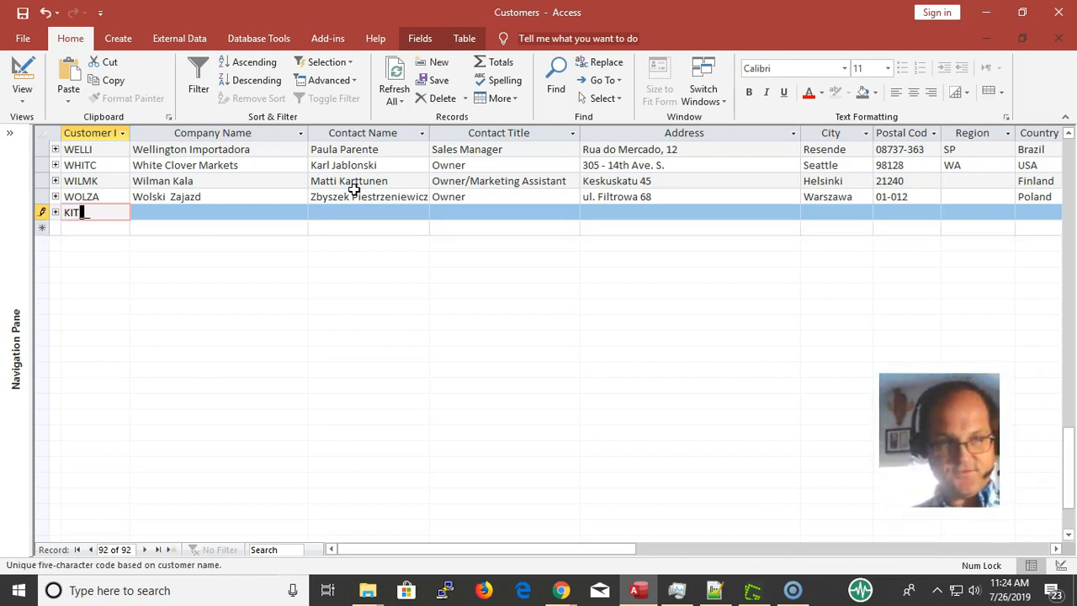
type("EL")
key("Tab")
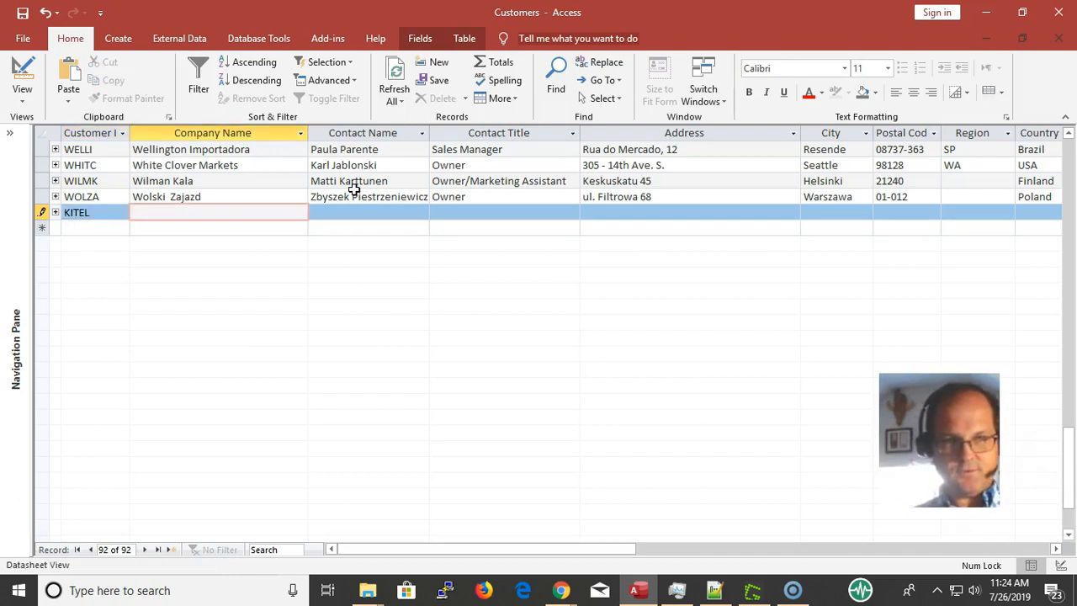
Step: Enter "kitel enterprises" as the new record's company name
type("kitel ens")
key("BackSpace")
key("BackSpace")
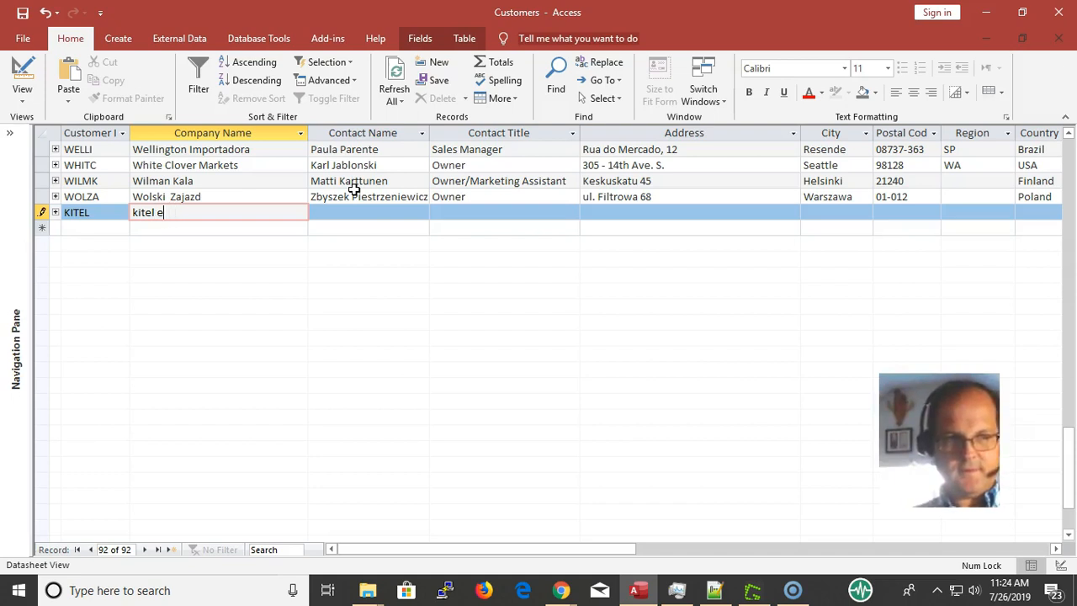
type("nter")
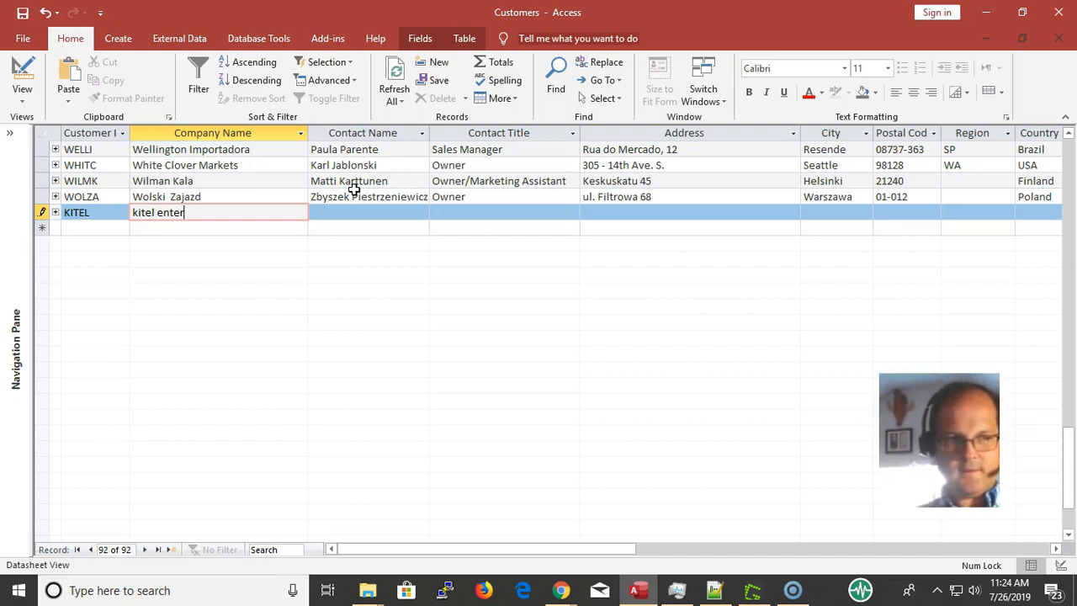
type("p")
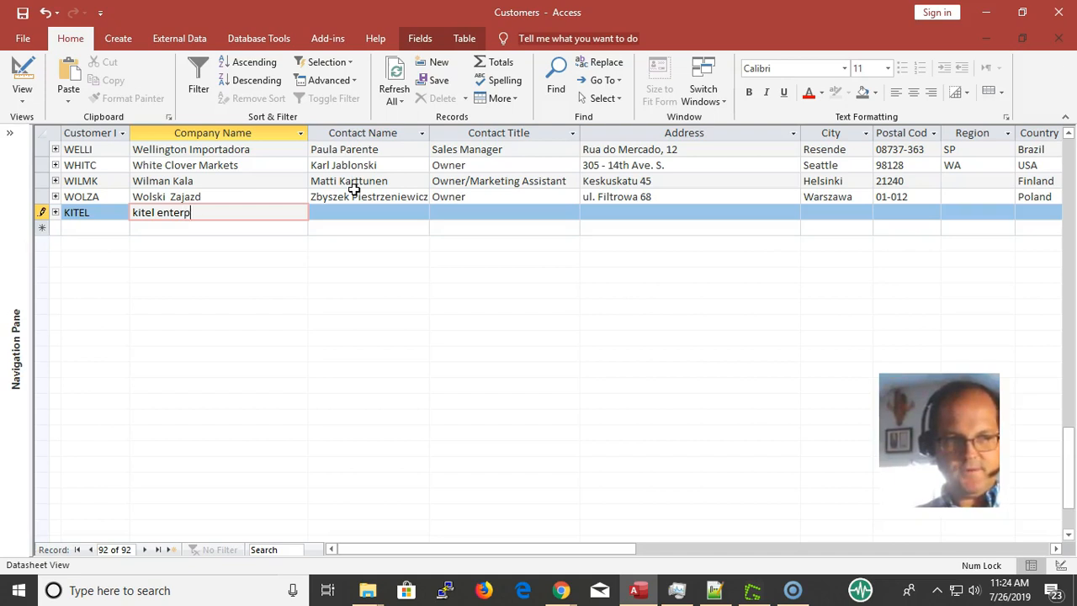
type("rises")
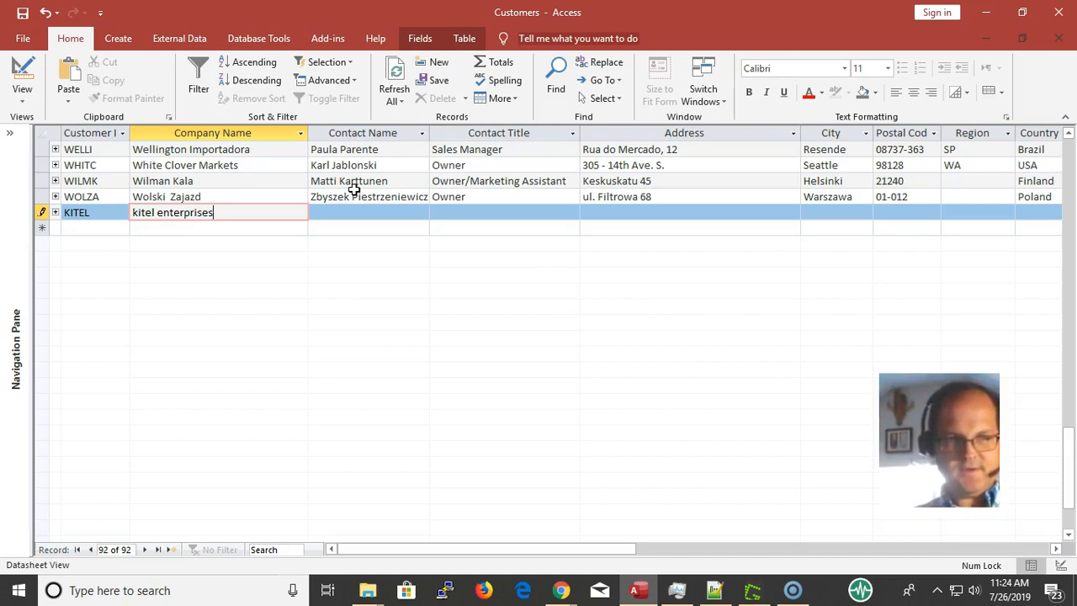
Step: Fill the new record's City by copying Warszawa from the record above, and save the record
key("Tab")
key("Tab")
key("Tab")
key("Tab")
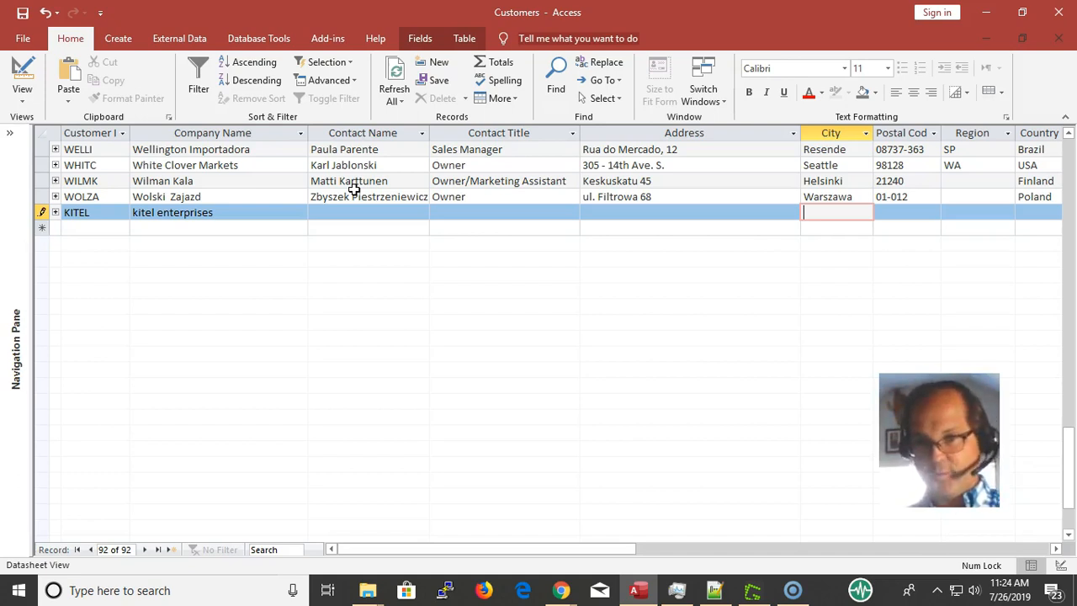
key("ctrl+apostrophe")
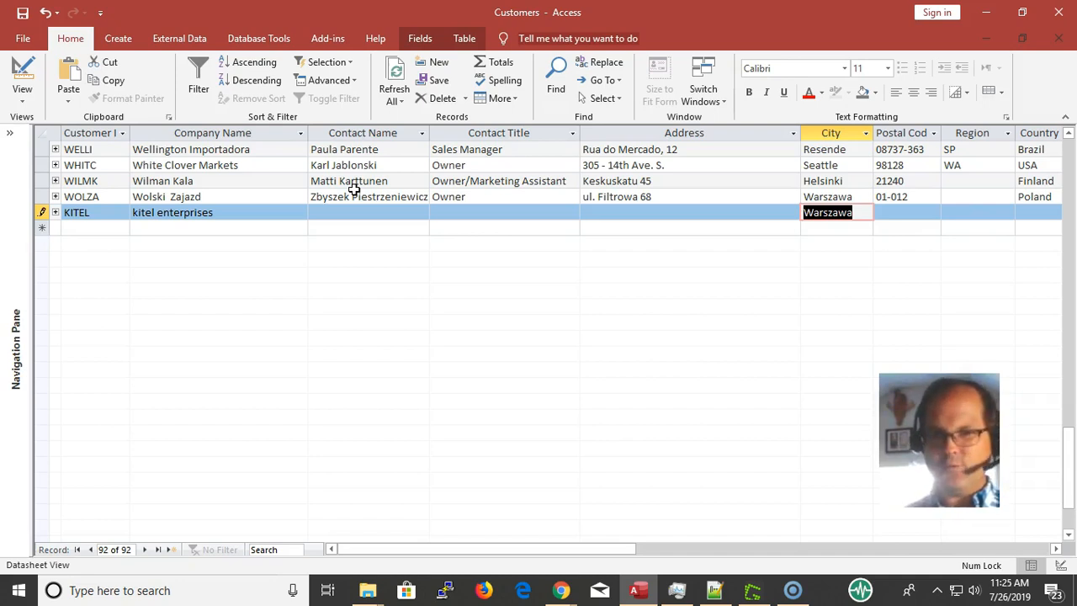
key("Down")
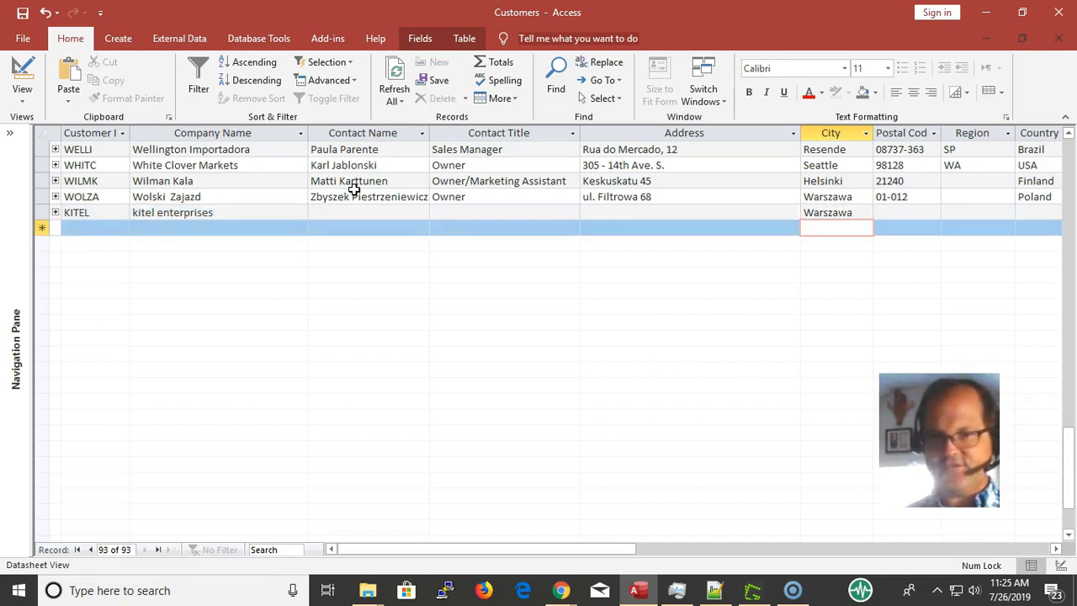
Step: Set the kitel enterprises record's Country to Poland
key("Up")
key("Tab")
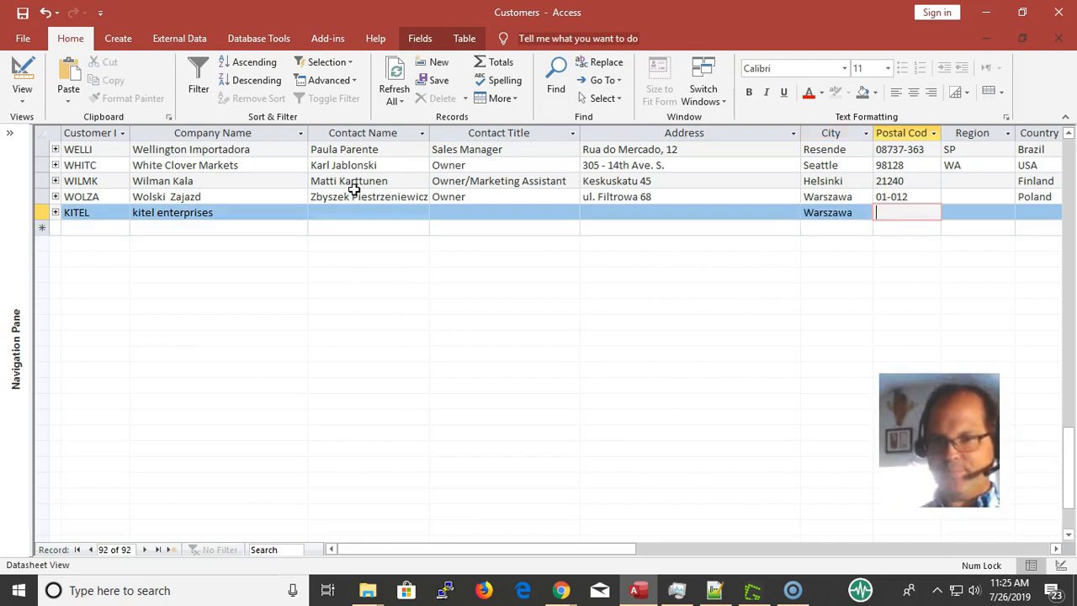
key("Tab")
key("Tab")
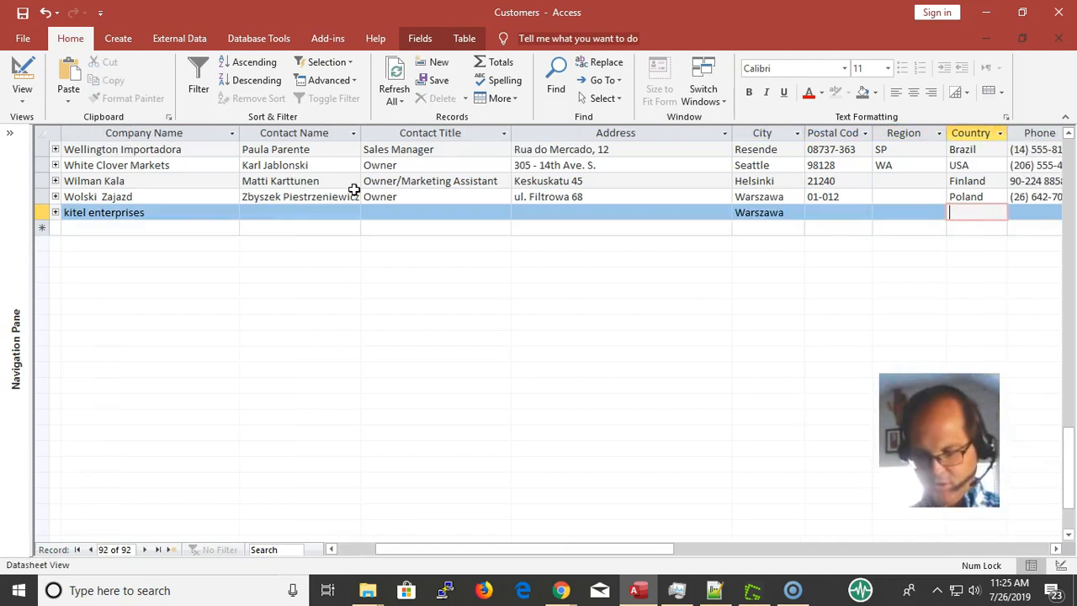
type("Poland")
key("Tab")
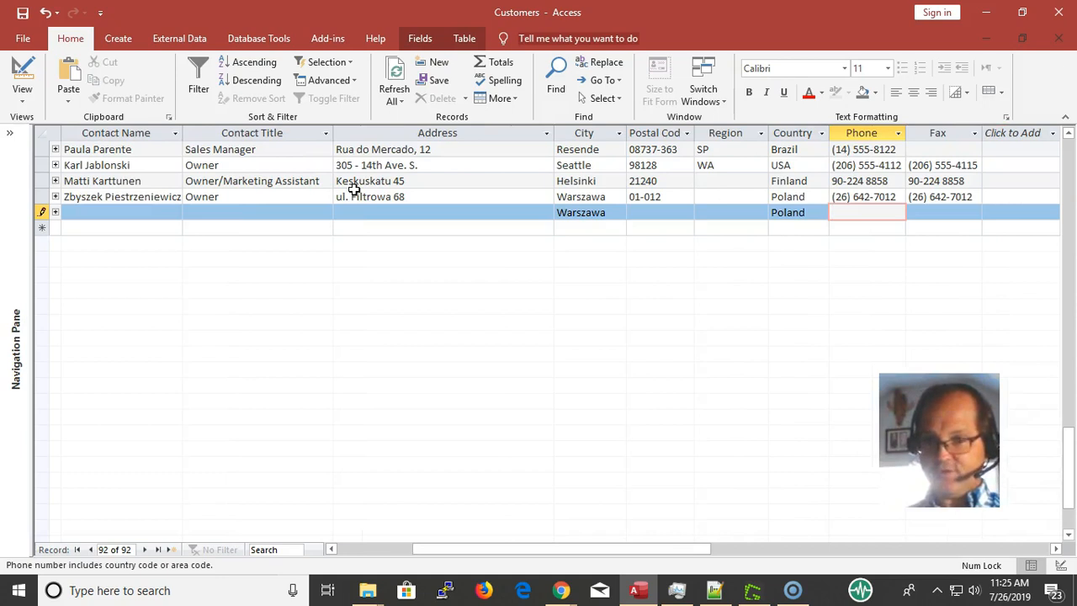
Step: Fill the kitel enterprises record's Postal Code by copying 01-012 from the record above
key("Tab")
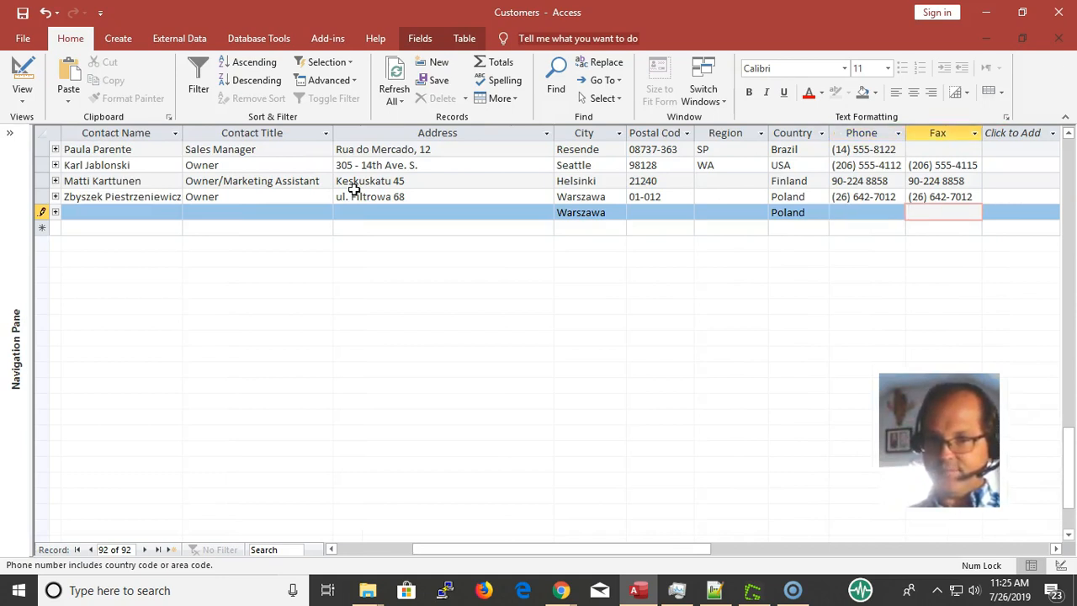
key("Tab")
key("shift+Tab")
key("shift+Tab")
key("shift+Tab")
key("shift+Tab")
key("shift+Tab")
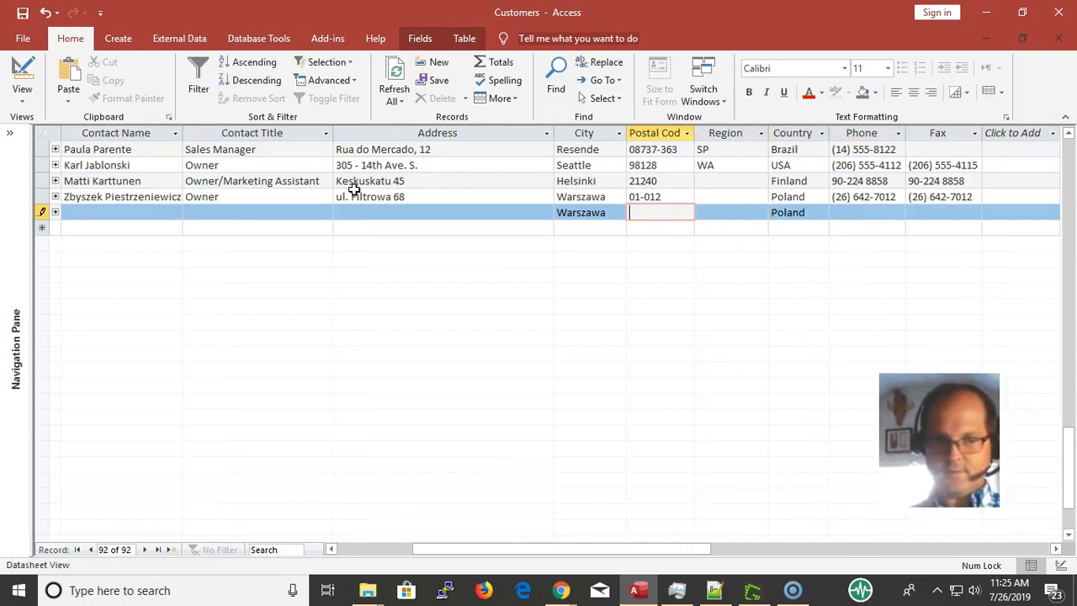
key("shift+Tab")
key("shift+Tab")
key("Tab")
key("Tab")
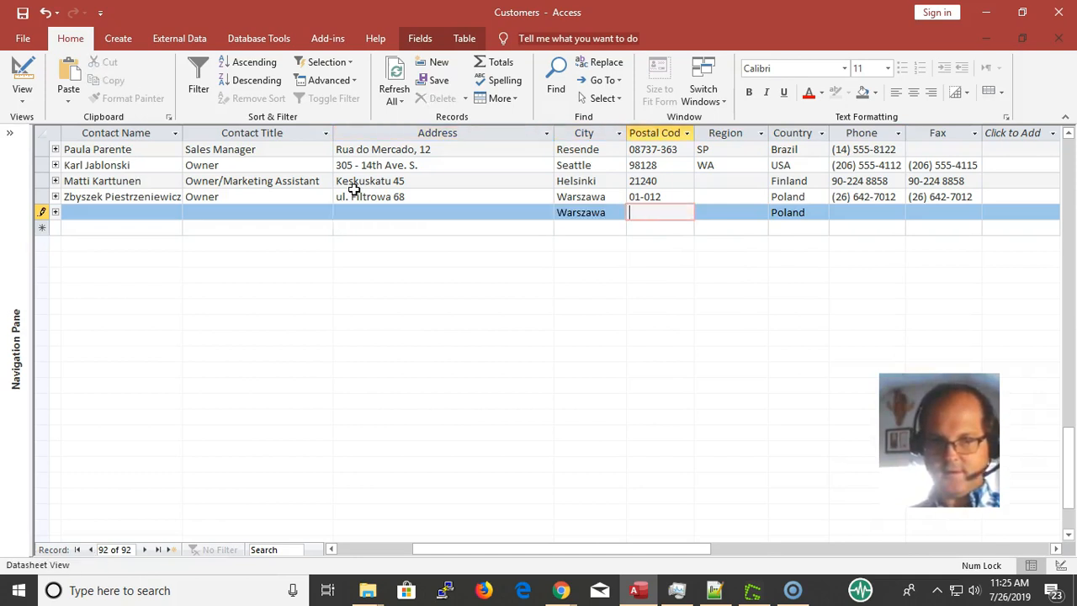
key("ctrl+apostrophe")
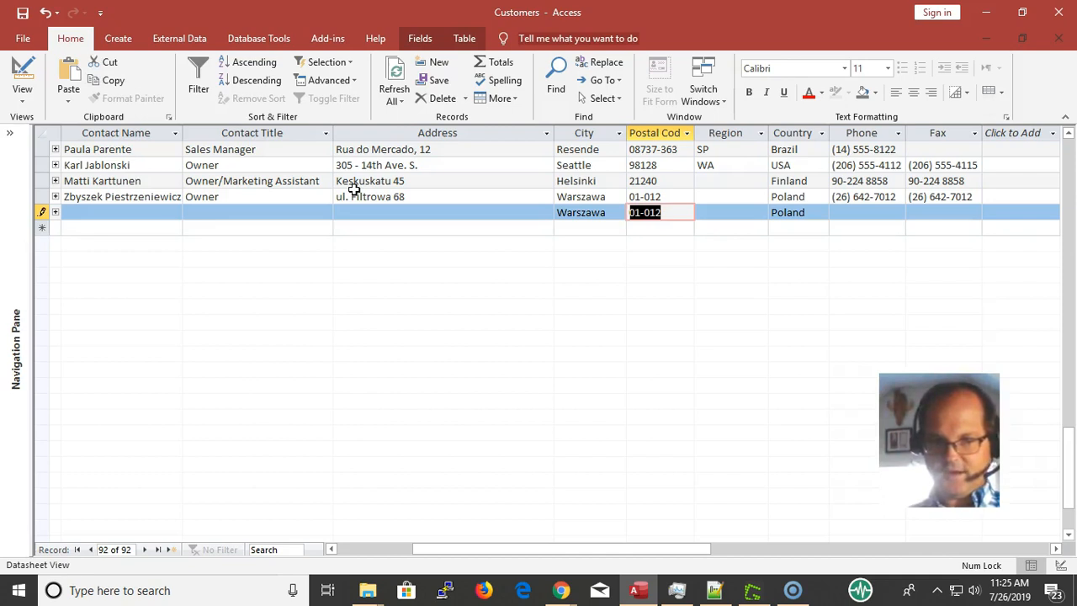
Step: Edit the copied Postal Code so it reads 01-013, and save the kitel enterprises record
key("F2")
key("BackSpace")
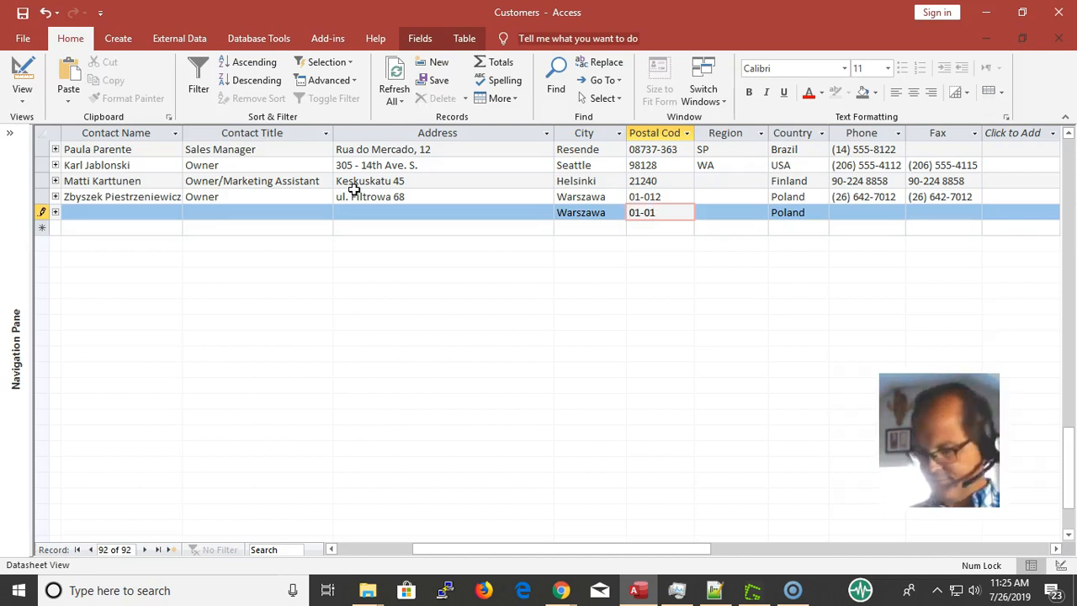
type("3")
key("Tab")
key("Down")
key("Up")
key("shift+Tab")
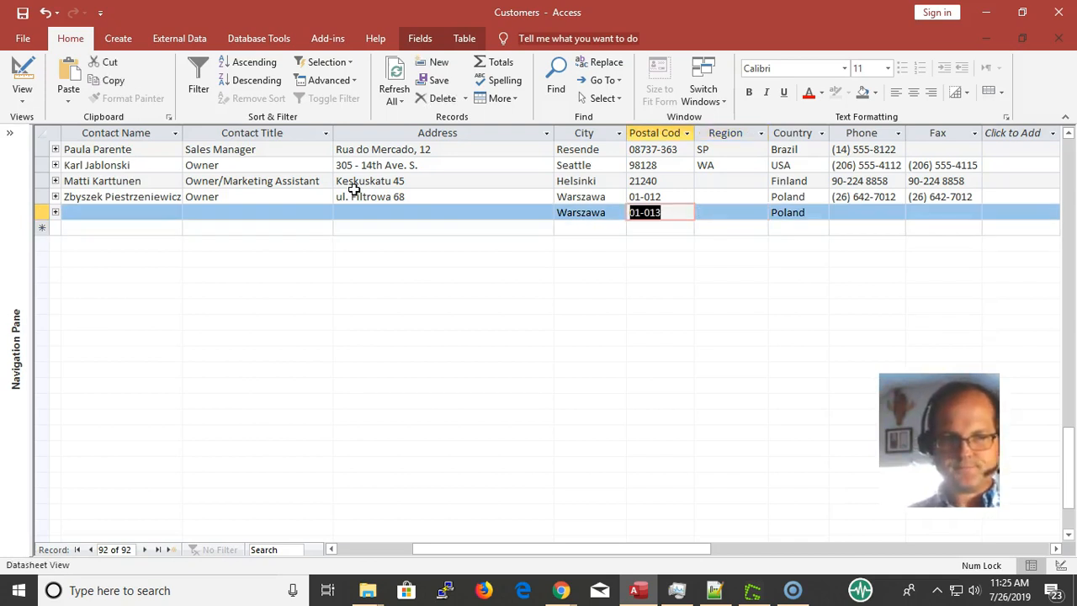
Step: Return to the start of the KITEL record and place the insertion point at the end of its company name
key("Home")
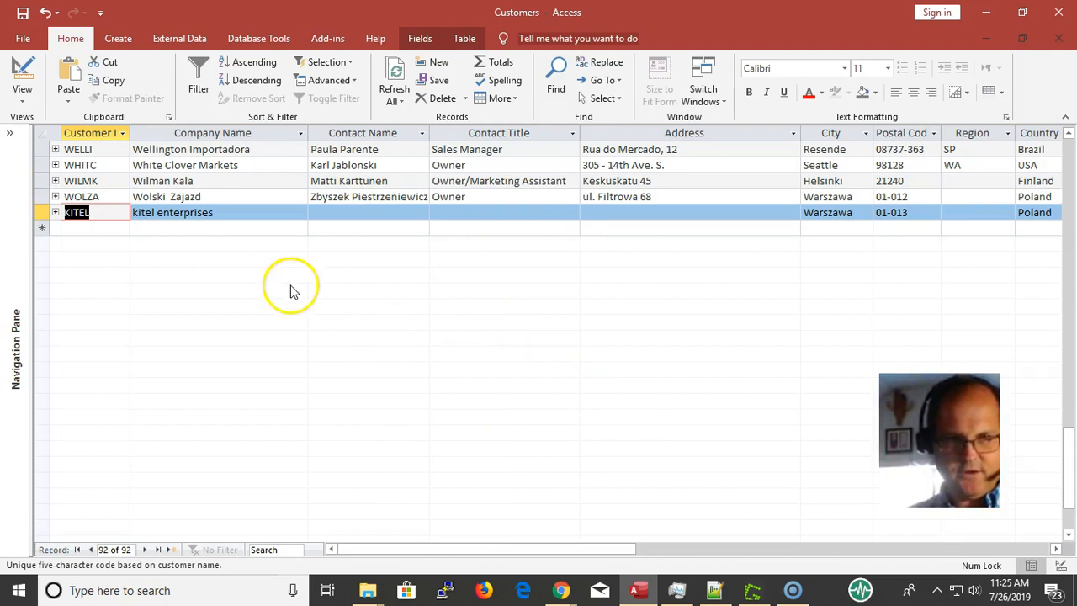
left_click(219, 199)
left_click(240, 217)
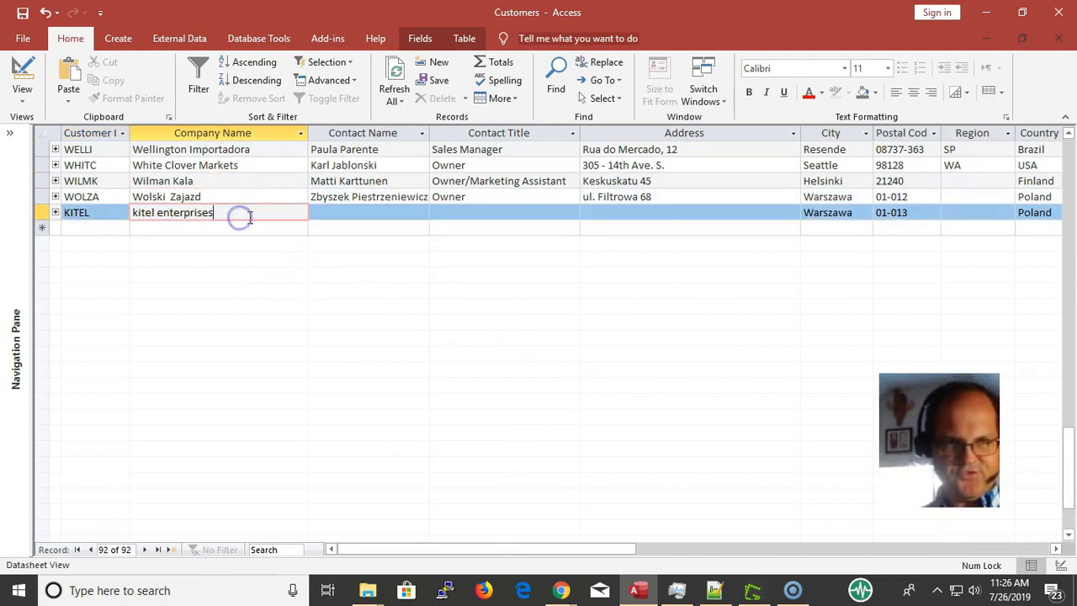